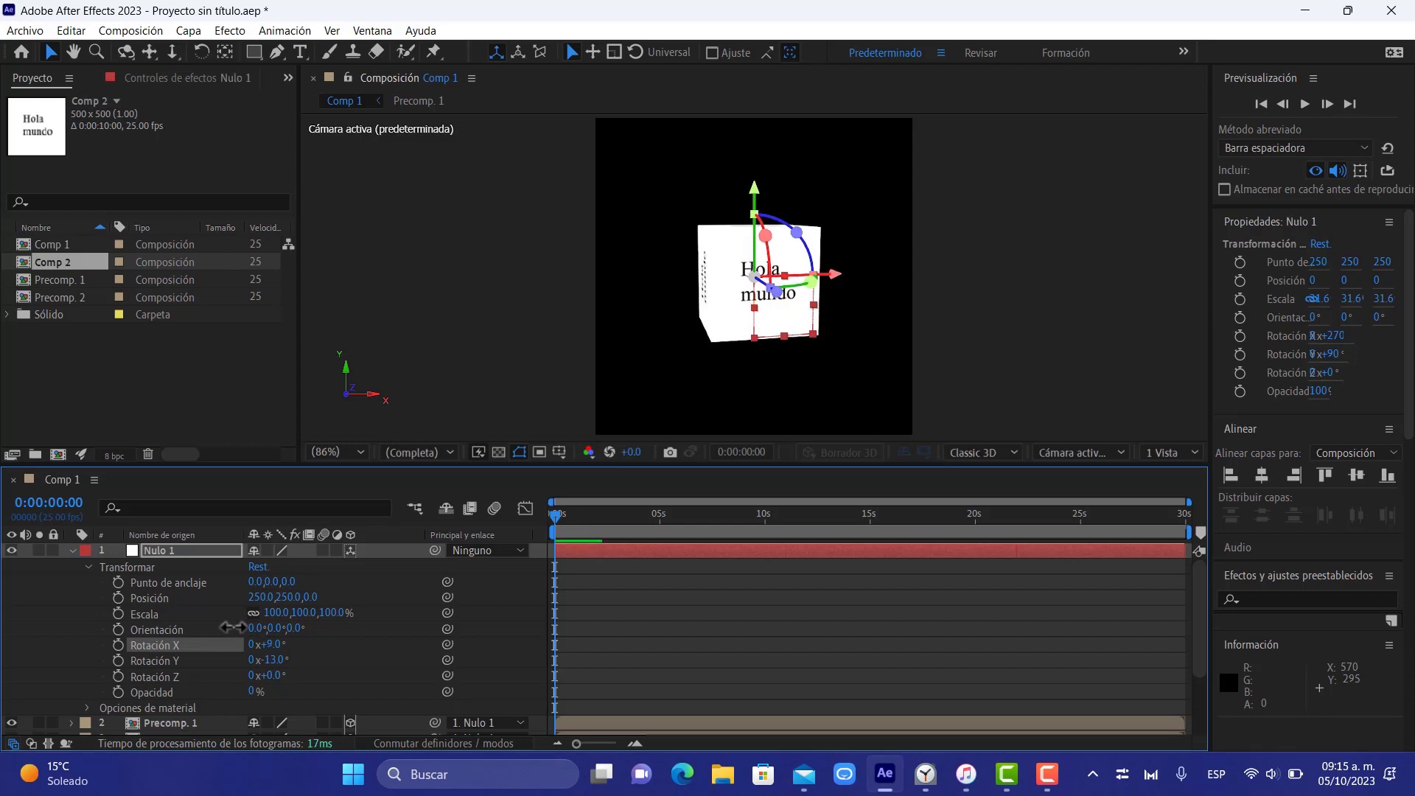
Set the null's Y rotation to 1° in Comp 1 to turn the text cube toward the front
mouse_move(269, 660)
left_mouse_down()
mouse_move(330, 641)
mouse_move(265, 640)
left_mouse_up()
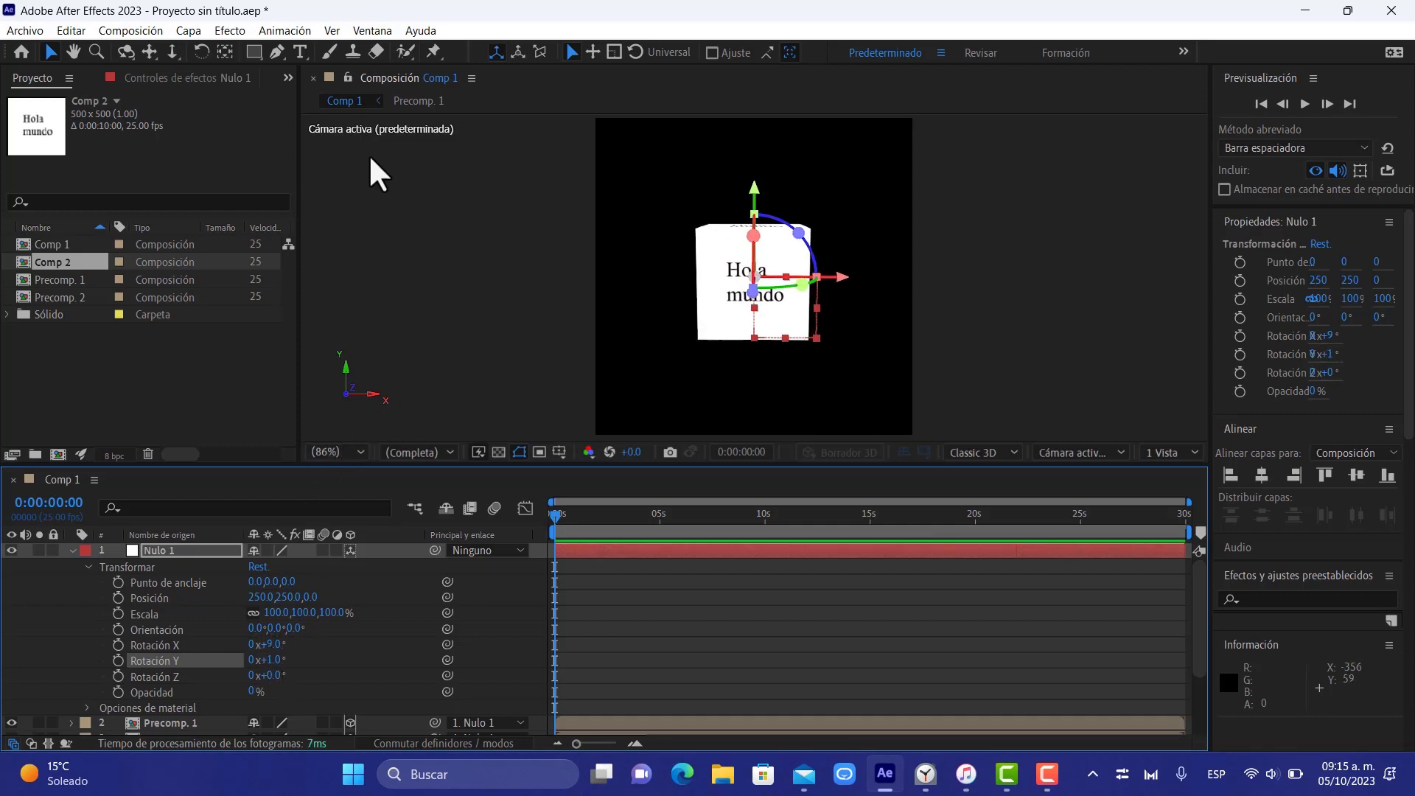
Create a new composition named Comp 3 at 500 × 500 px, 25 fps and 10 seconds long
right_click(219, 403)
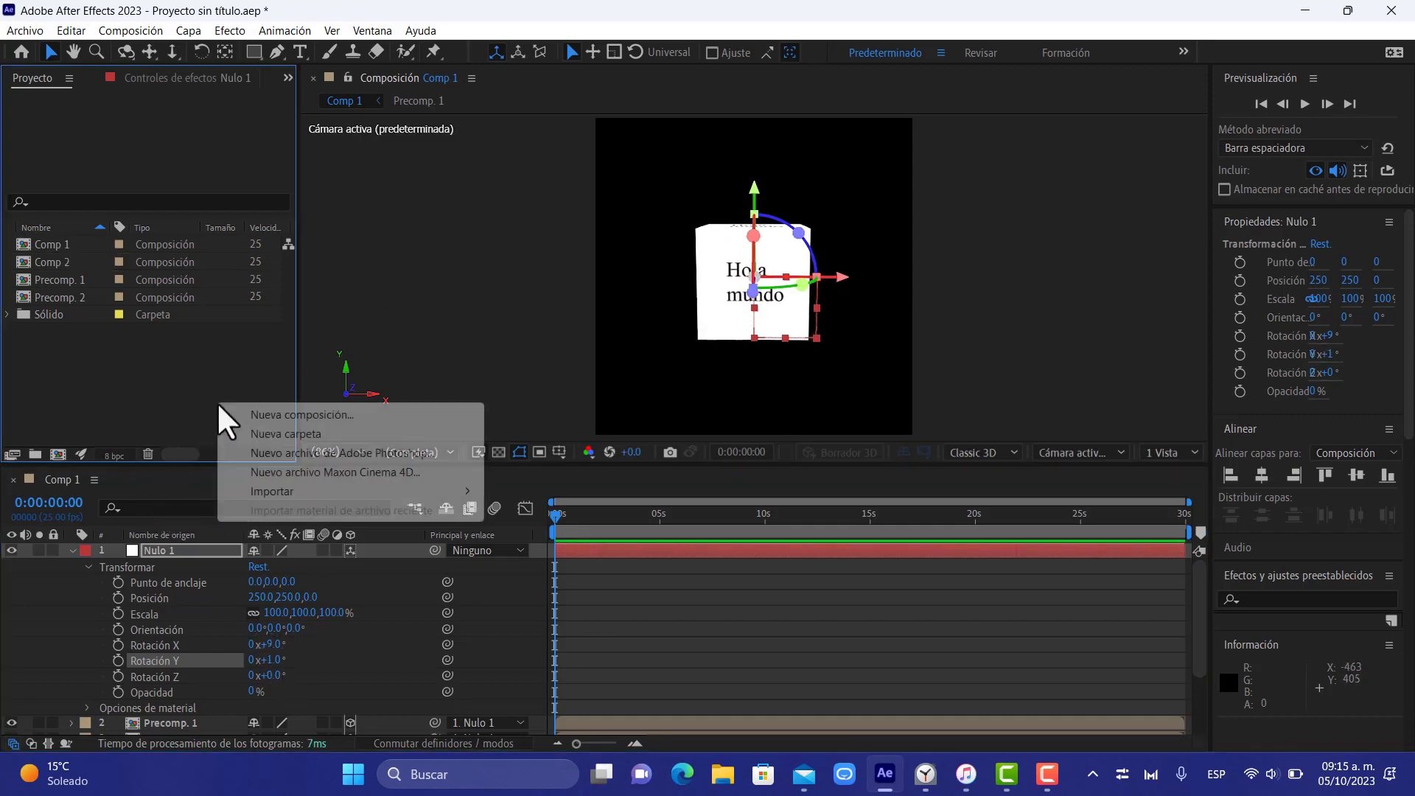
left_click(267, 415)
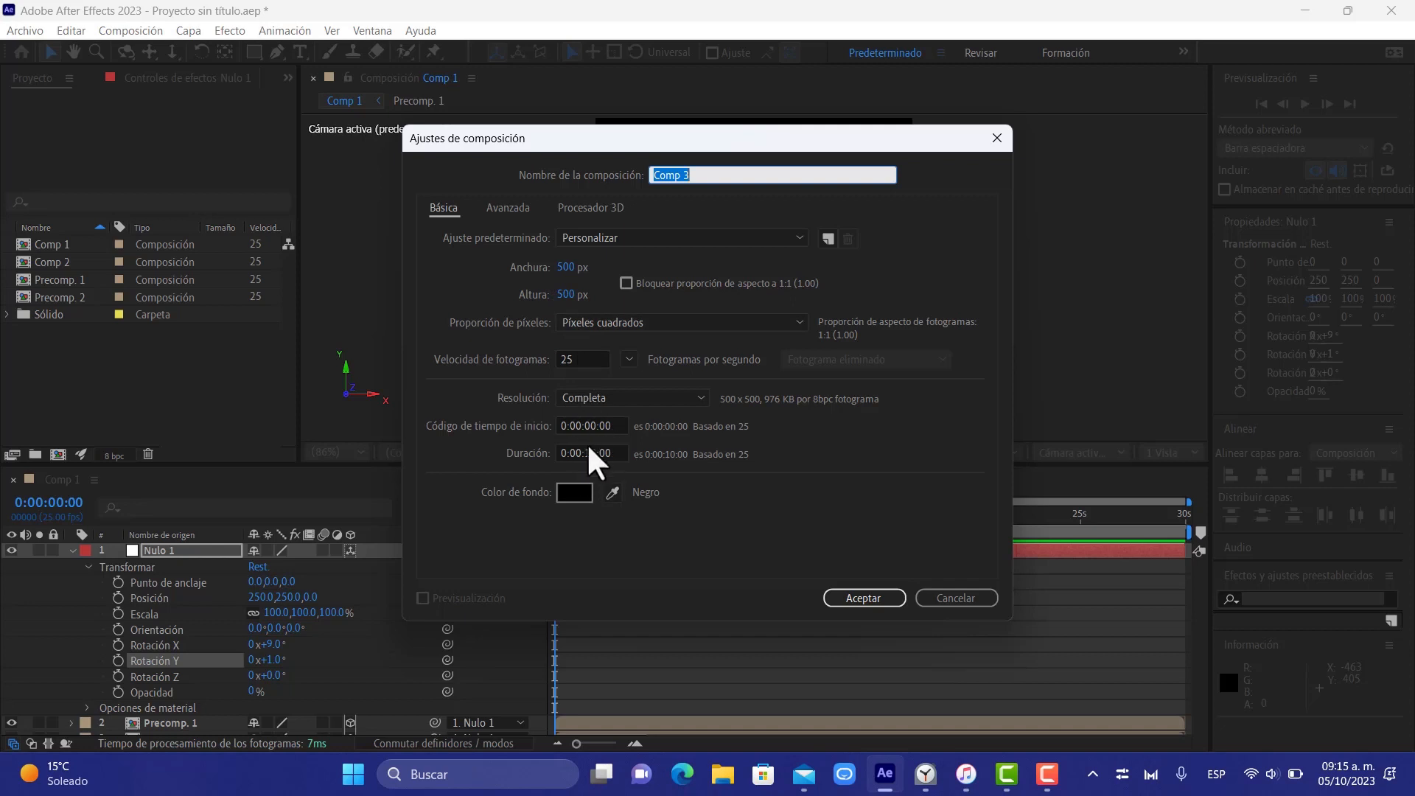
left_click(863, 599)
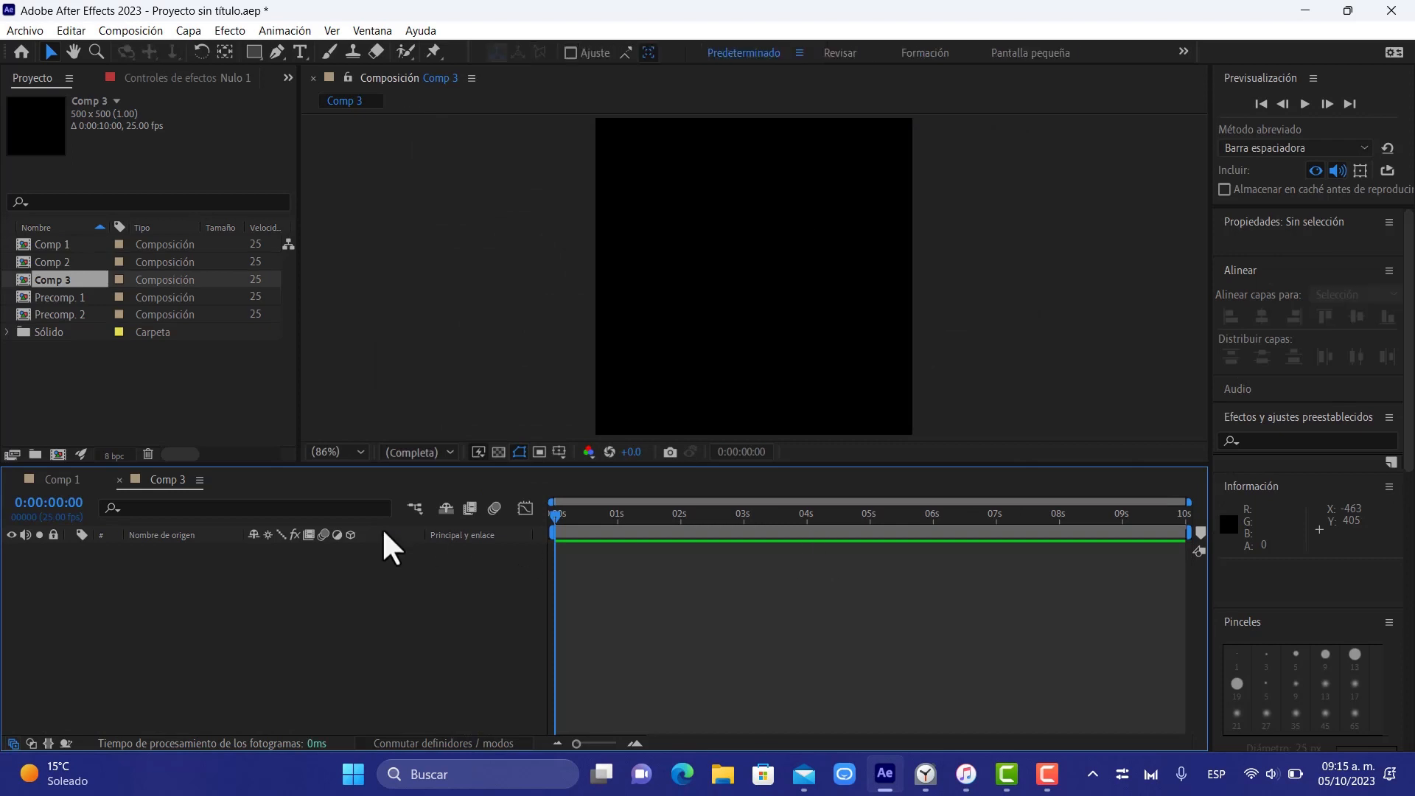
Add a white 500 × 500 px solid layer to Comp 3
right_click(317, 595)
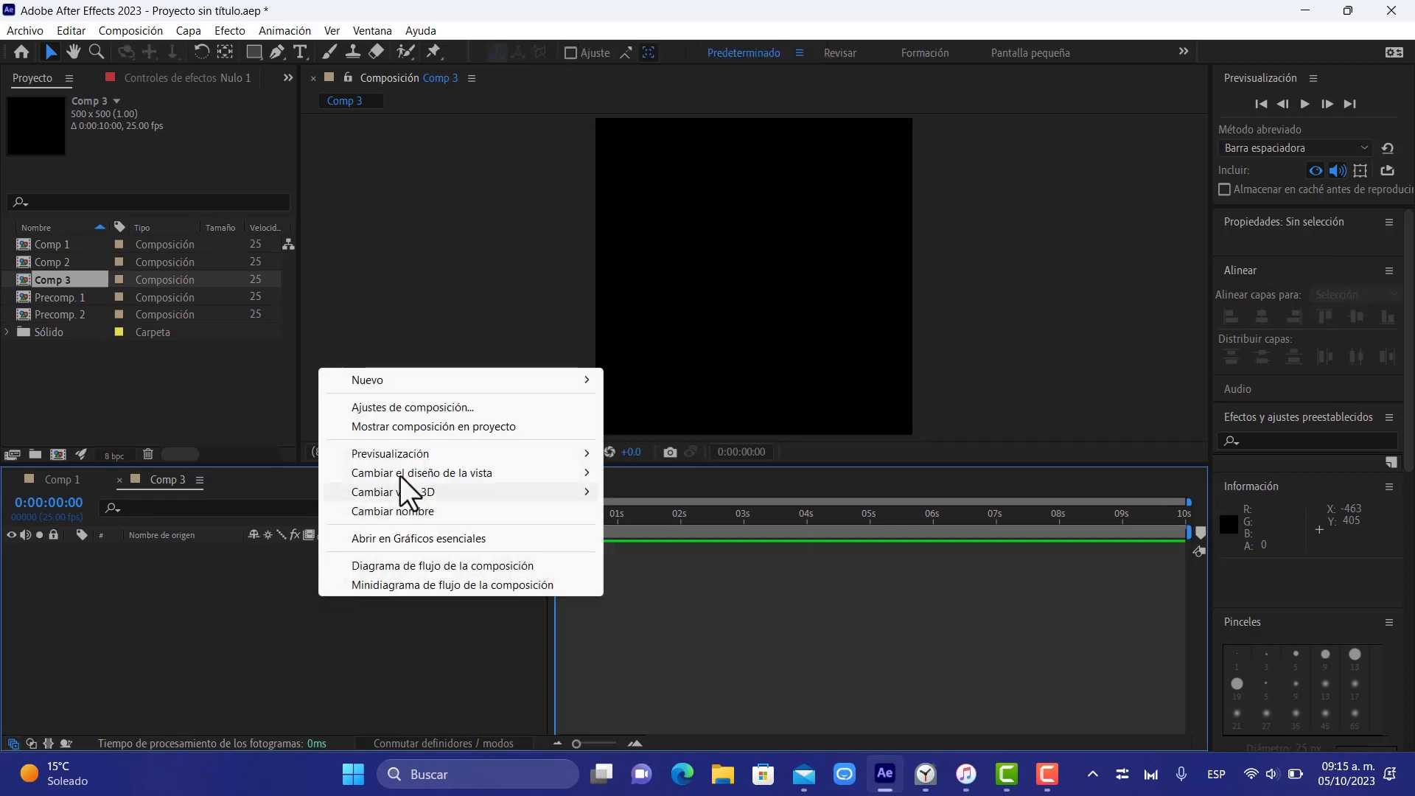
mouse_move(523, 382)
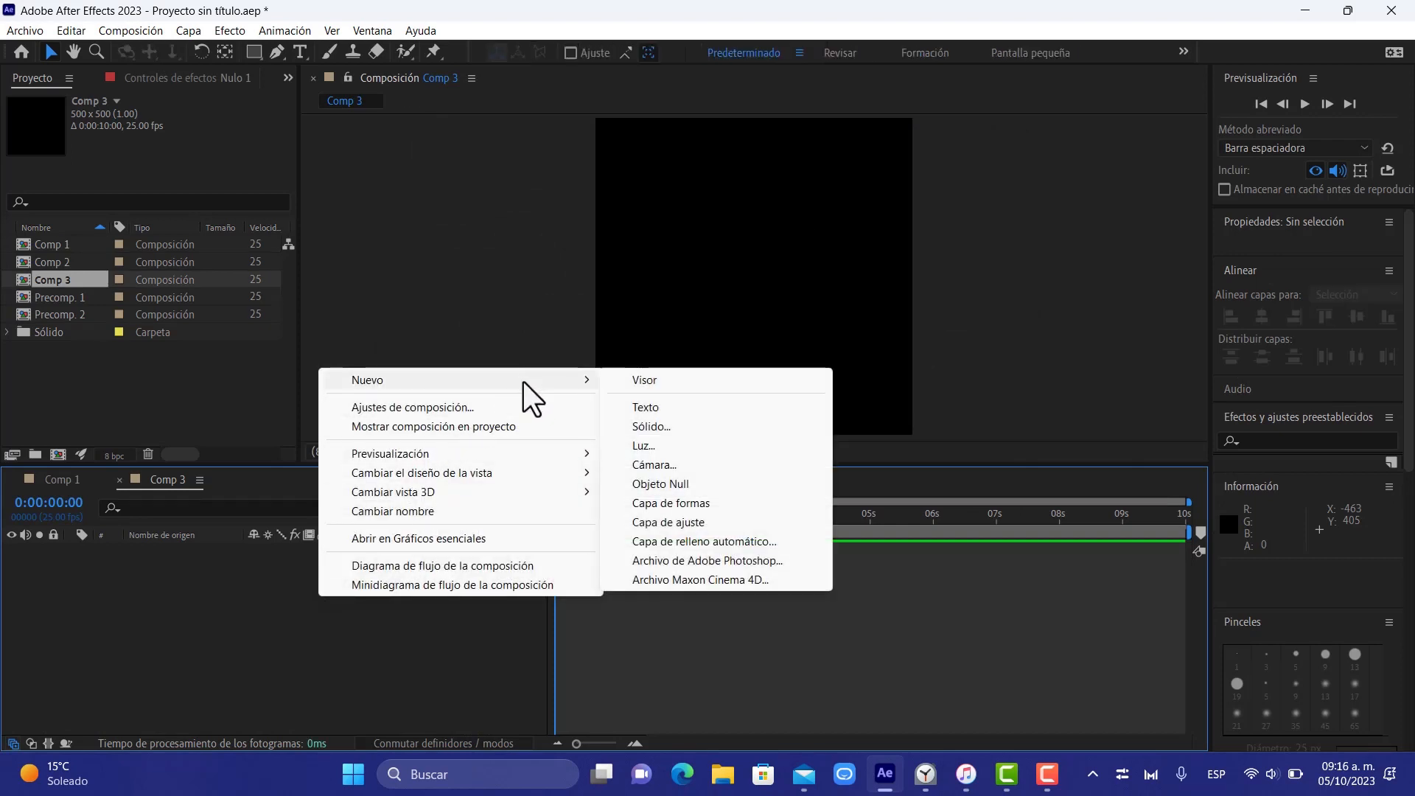
left_click(670, 428)
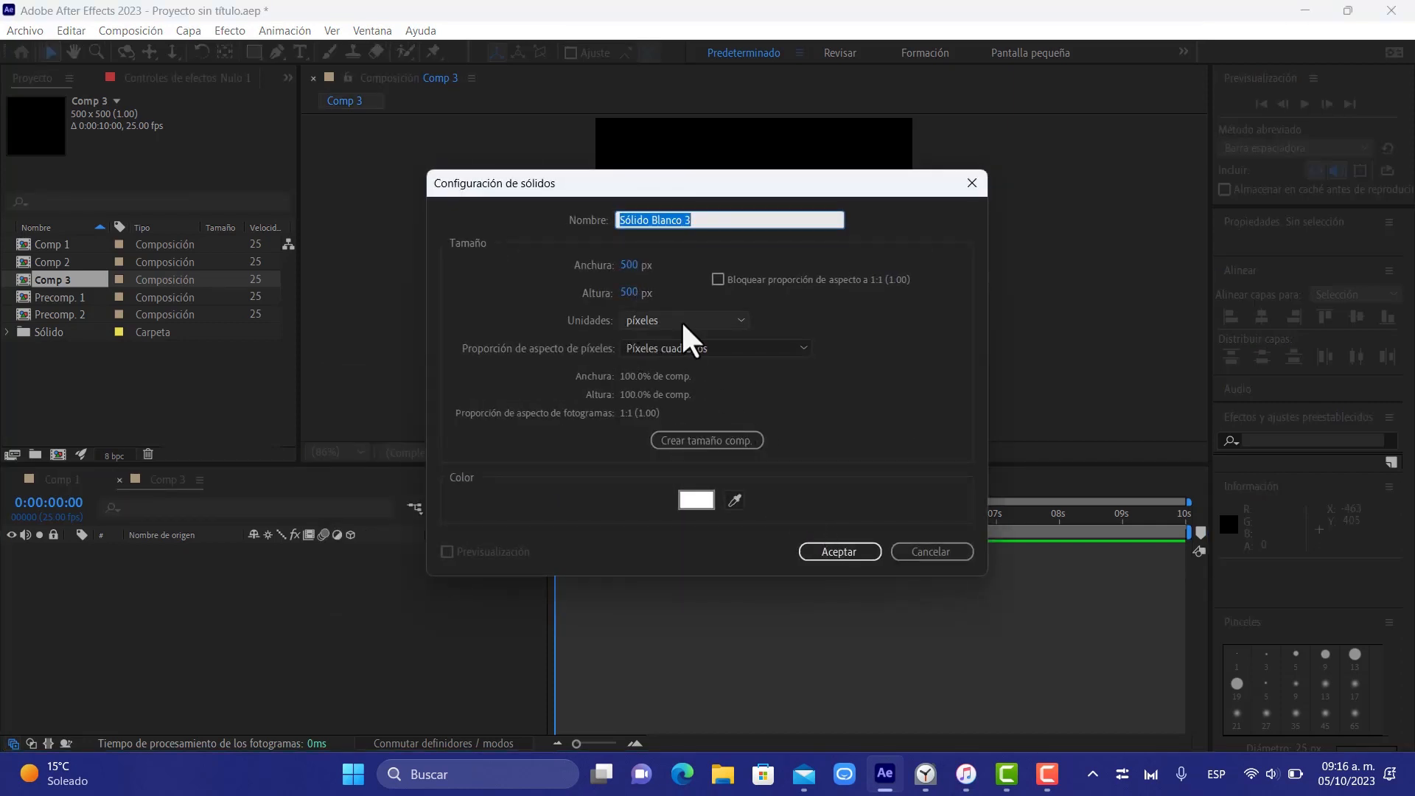
left_click(840, 551)
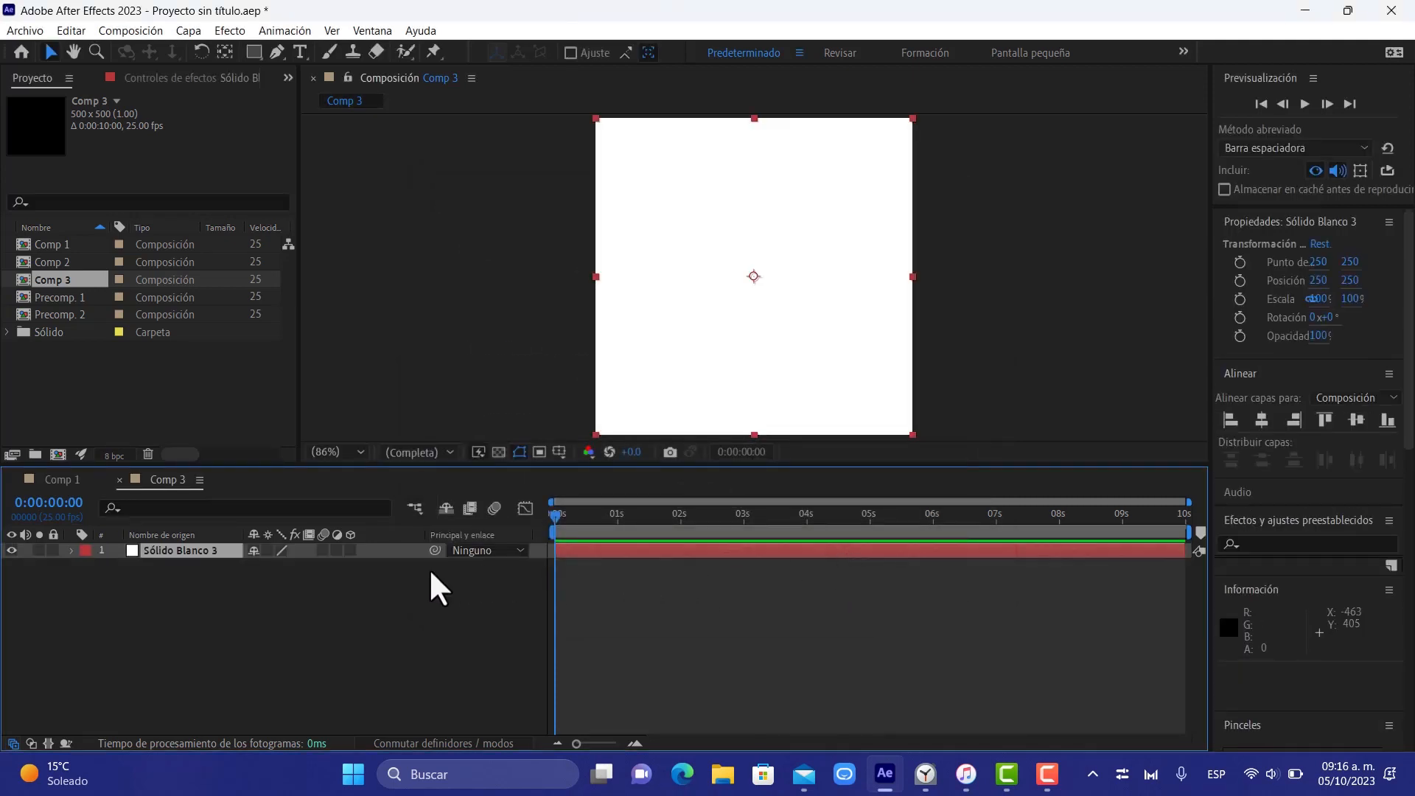
Add a text layer above the solid reading HOLA MUNDO on two lines
right_click(405, 578)
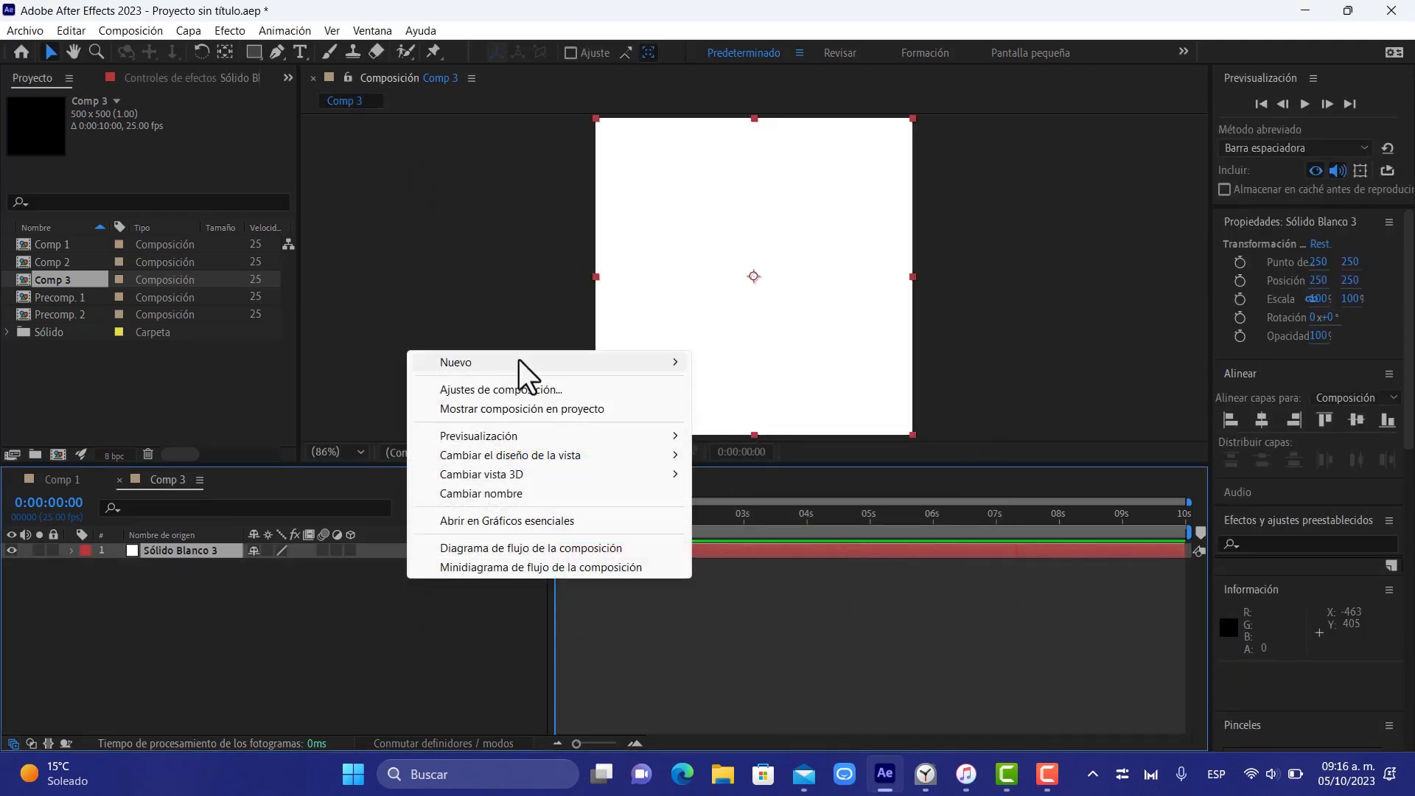
mouse_move(519, 360)
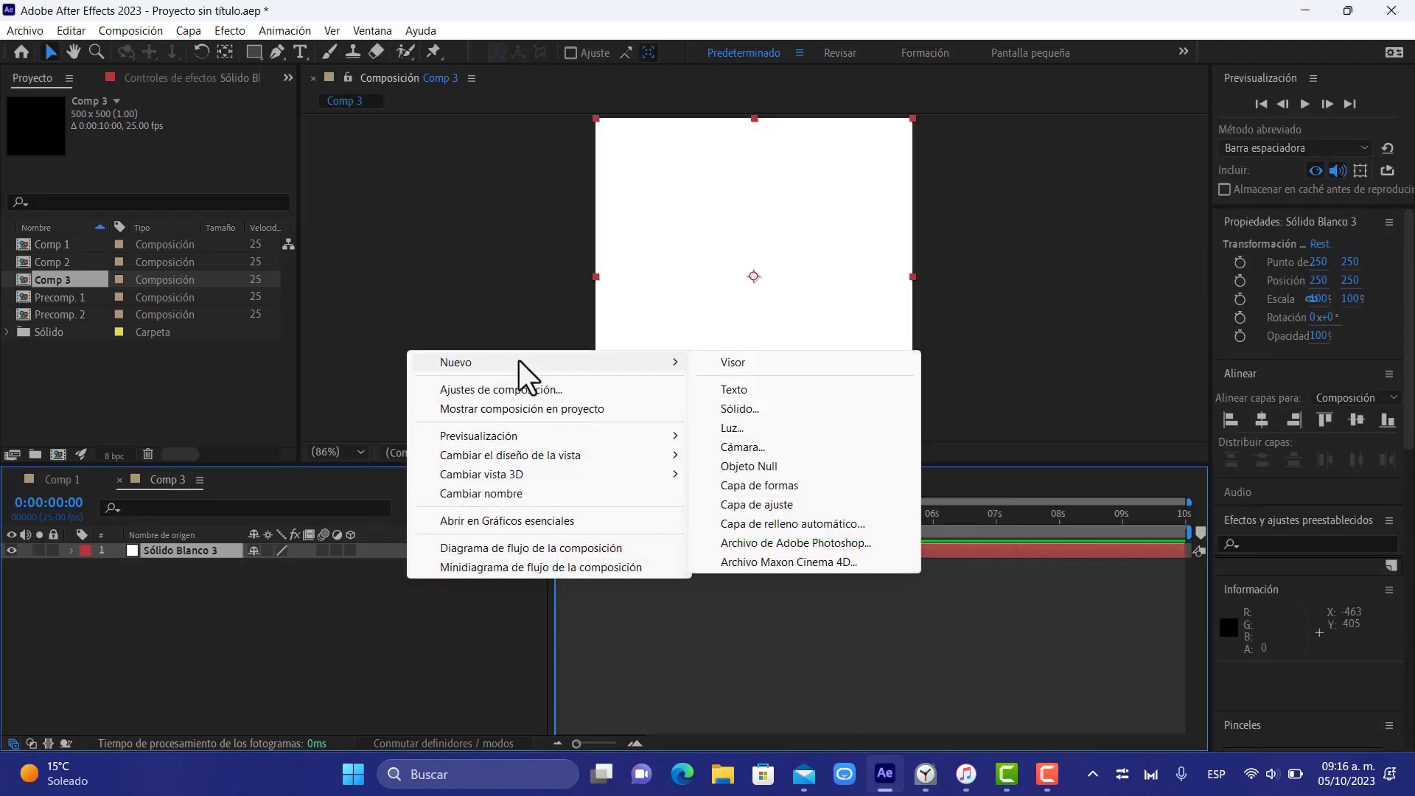
left_click(741, 390)
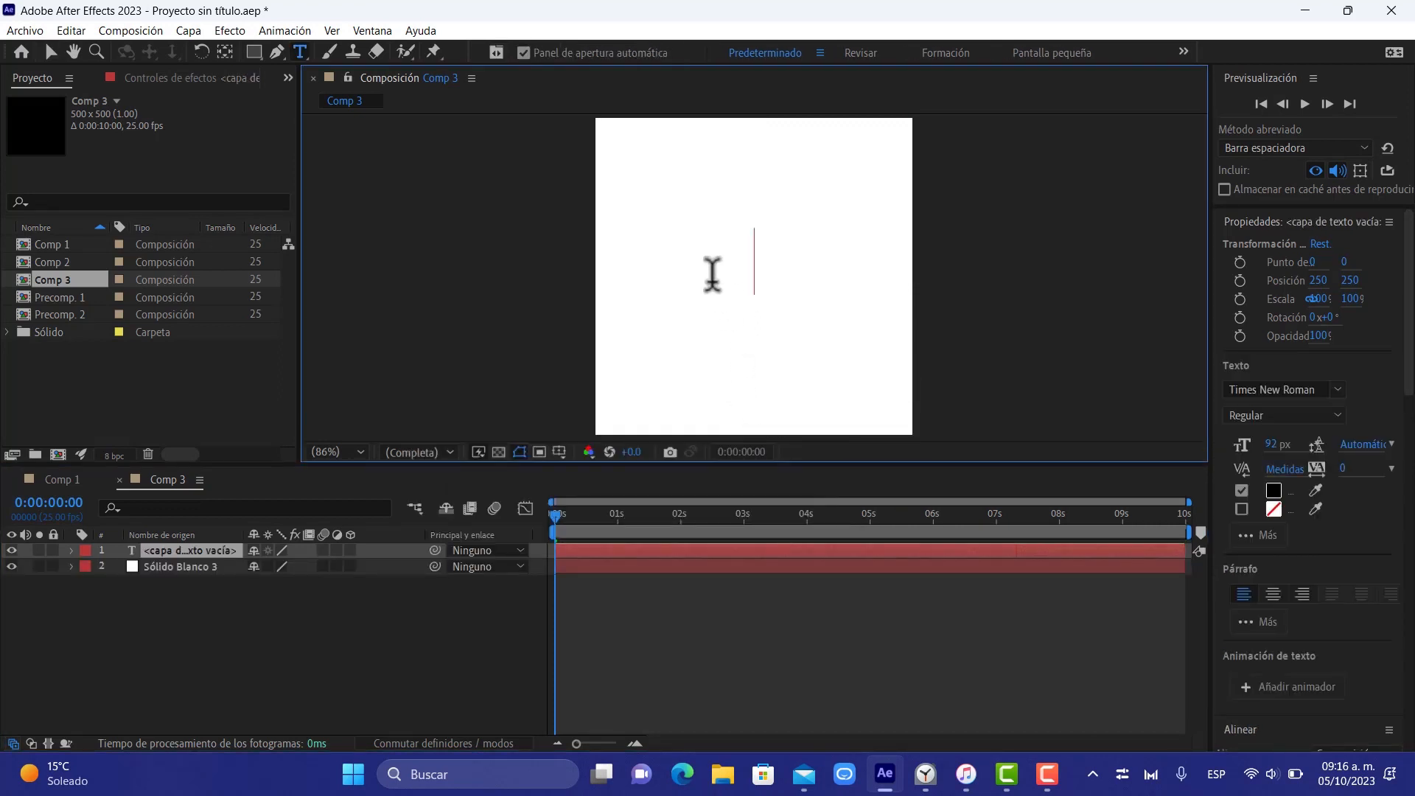
type("H")
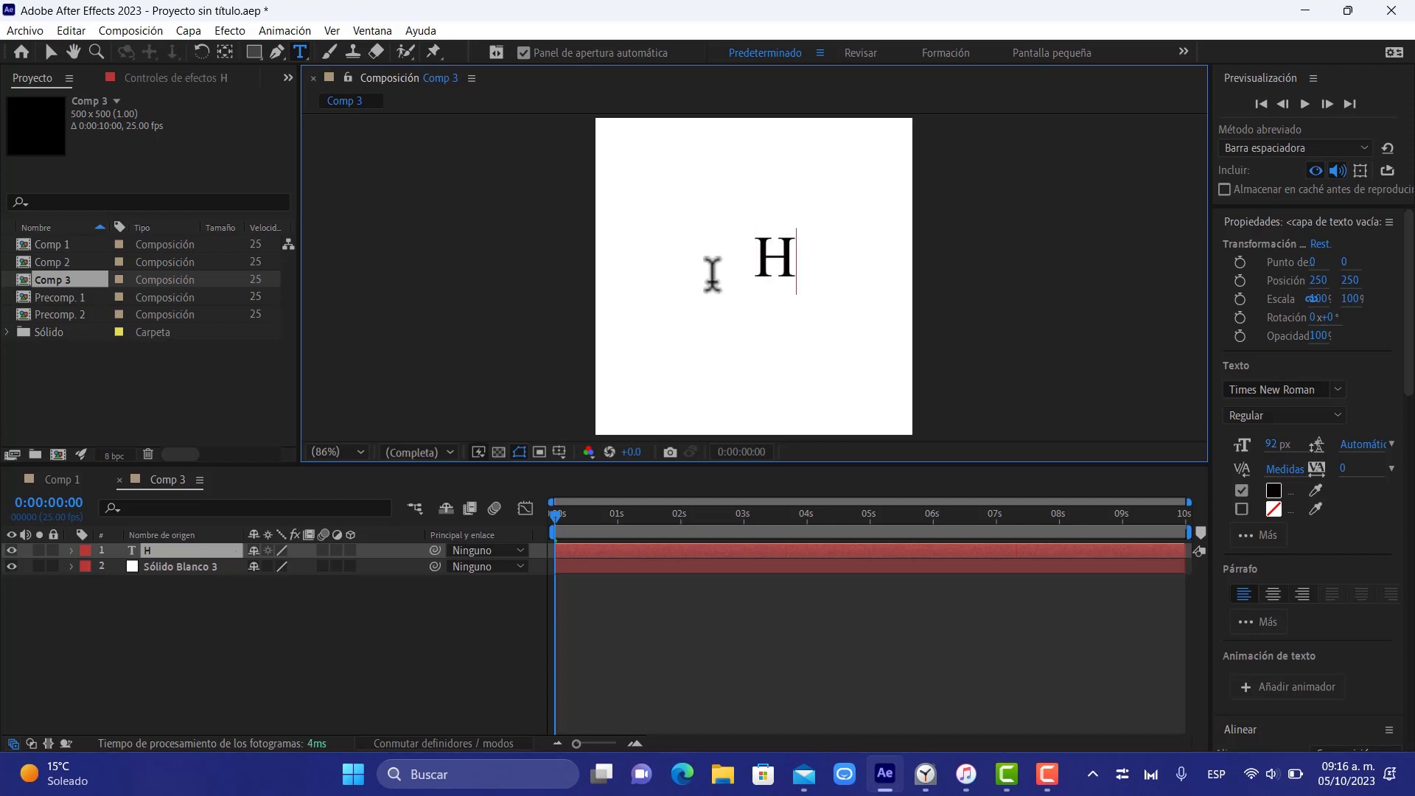
type("OLA")
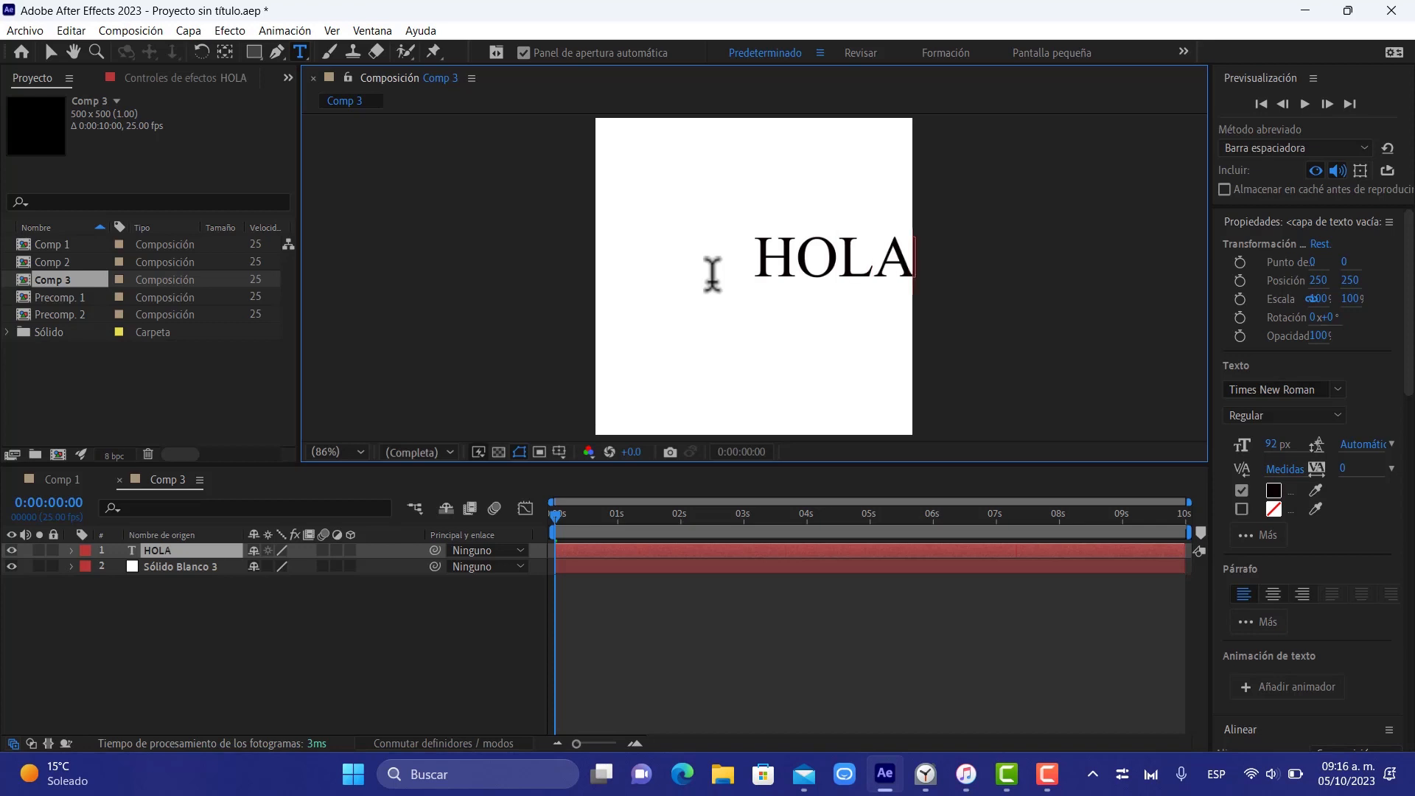
key("Return")
type("M")
key("Caps_Lock")
type("UND")
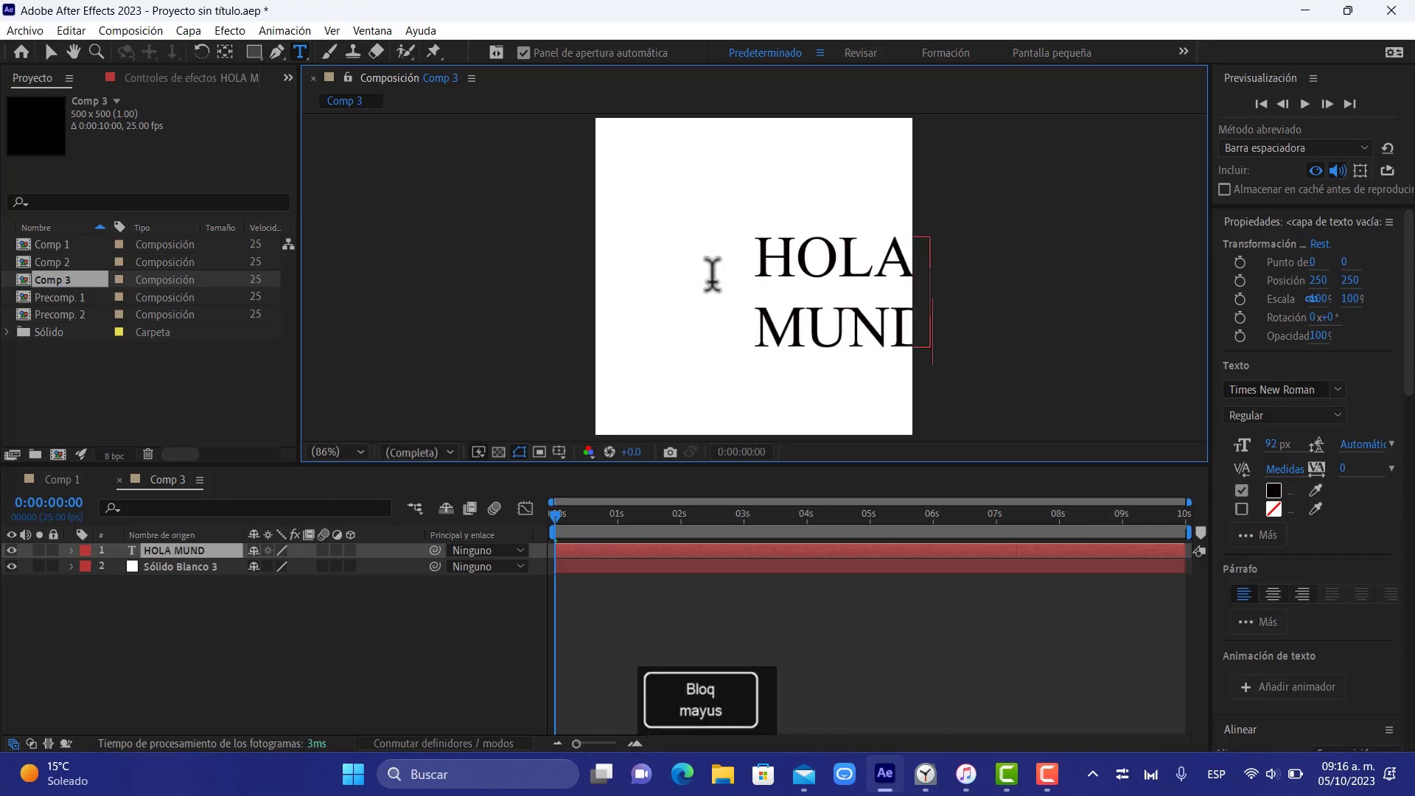
type("OV")
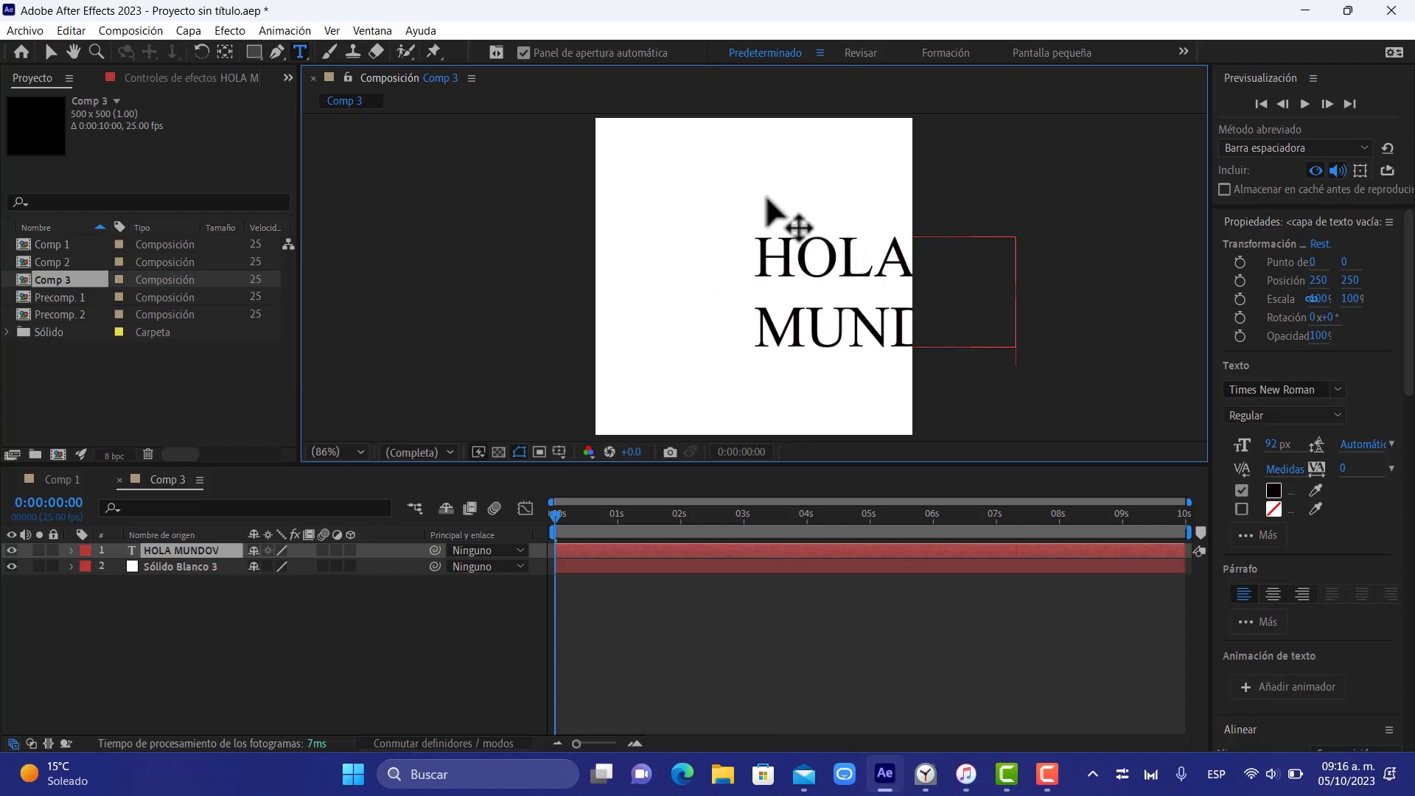
key("BackSpace")
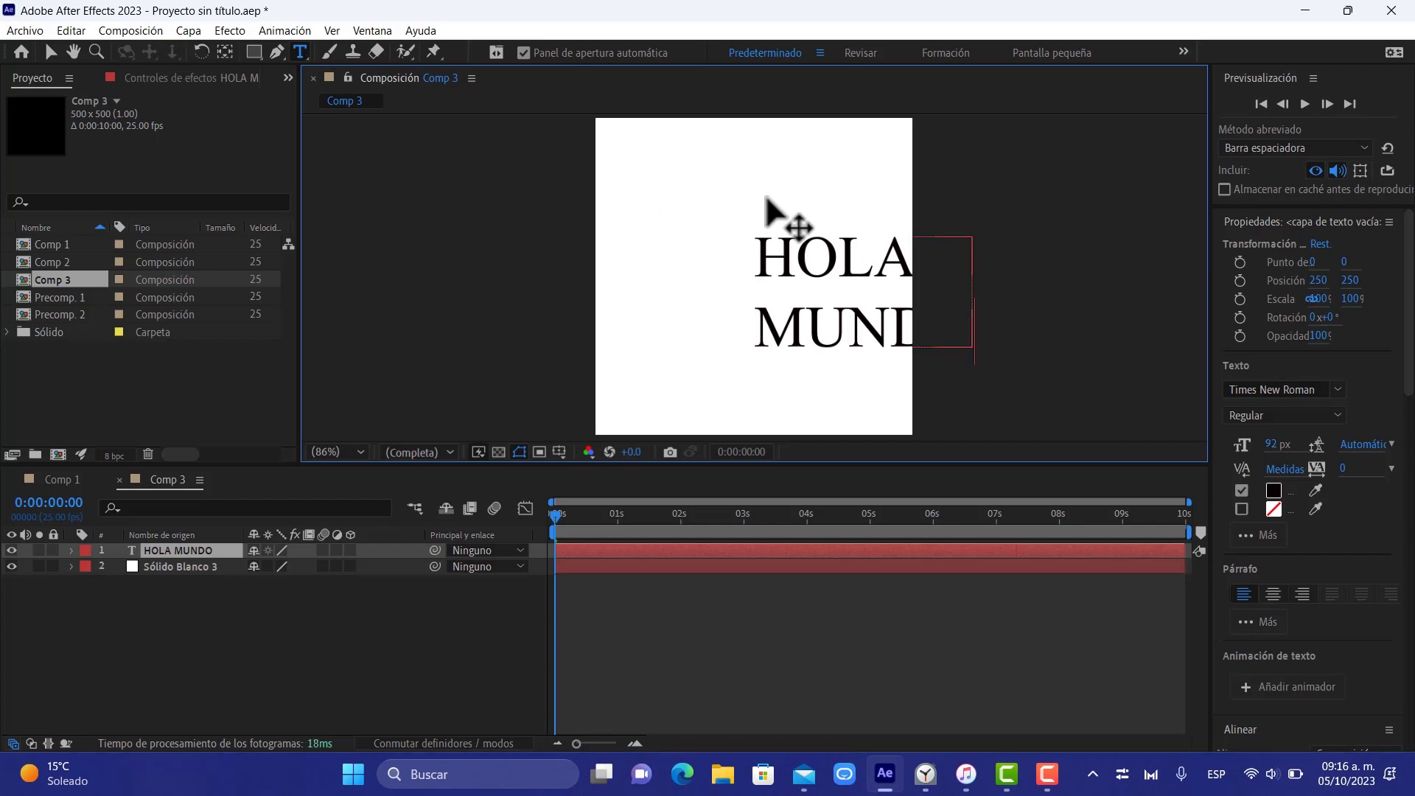
Move the HOLA MUNDO text to about X 86, Y 222 so that it fits inside the white solid
left_click(50, 51)
left_click_drag(814, 274, 721, 239)
key("Caps_Lock")
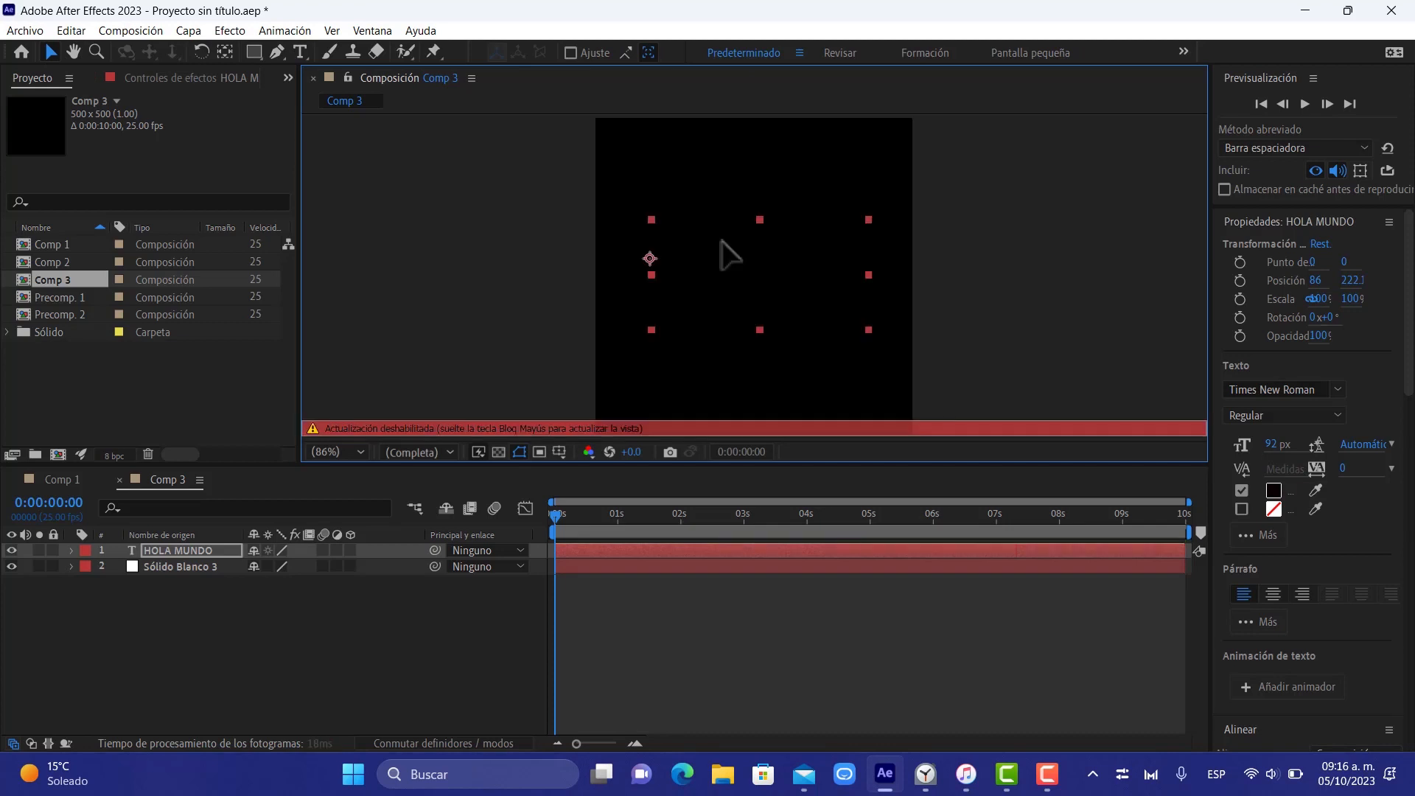
key("Caps_Lock")
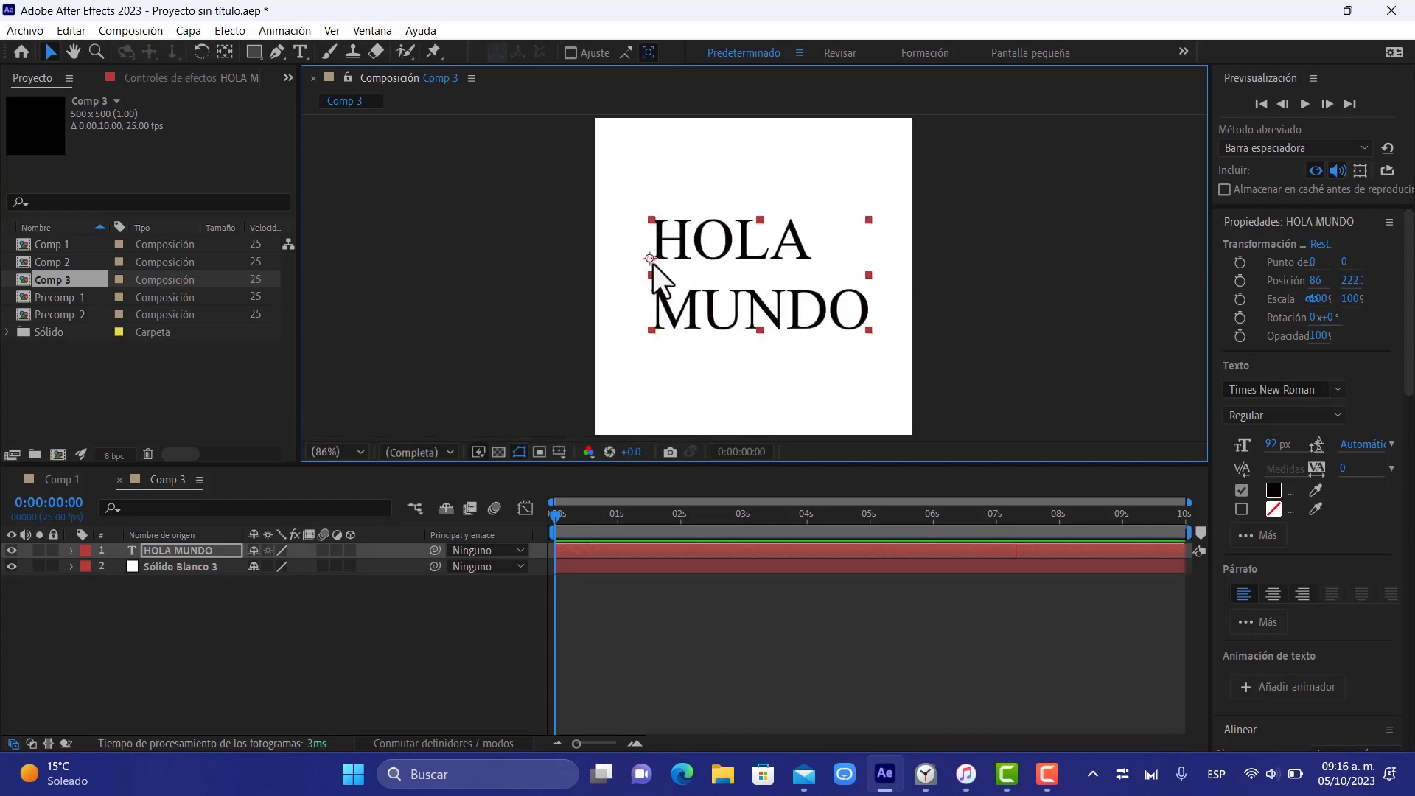
Move the text layer's anchor point to the centre of the two lines and return to the Selection tool
left_click_drag(651, 263, 759, 282)
key("y")
key("Caps_Lock")
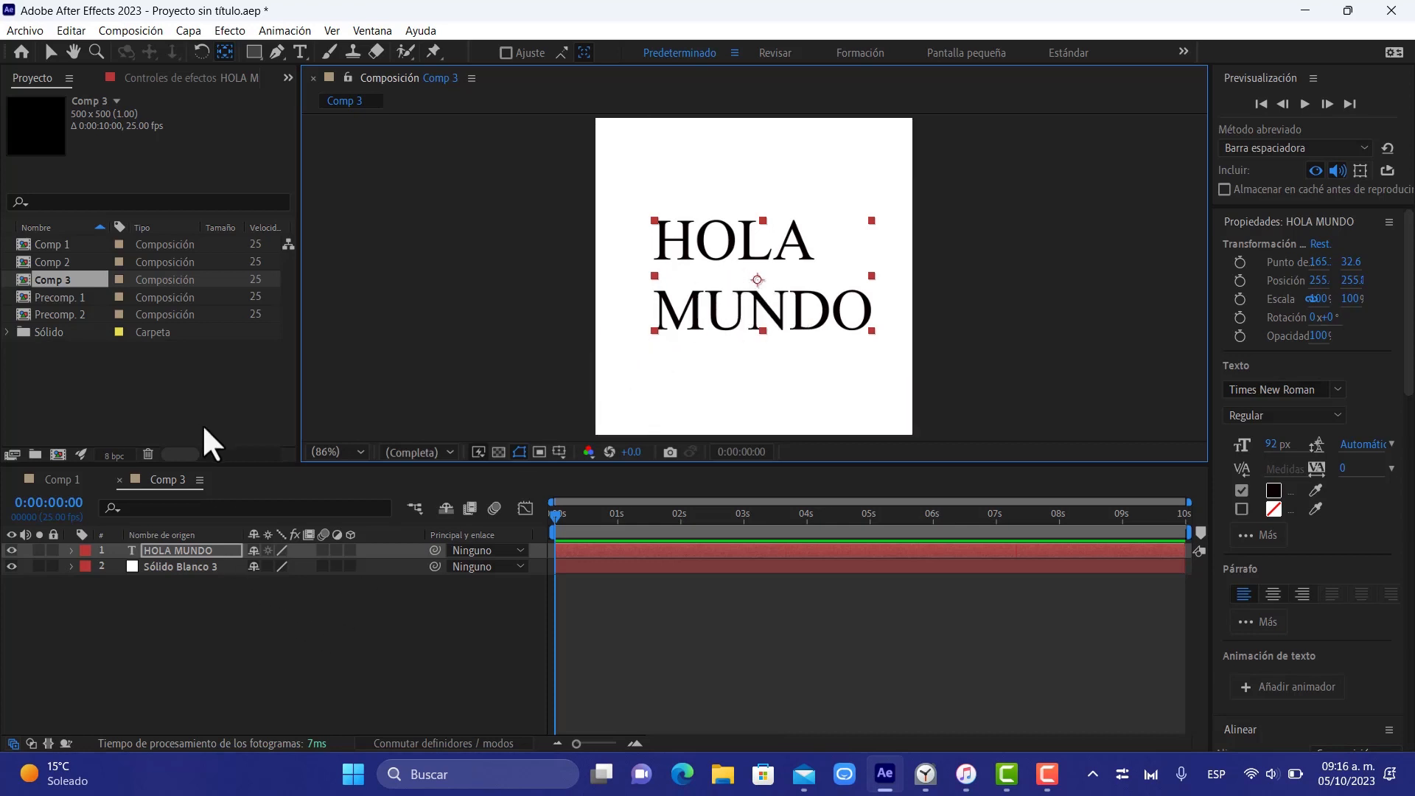
key("v")
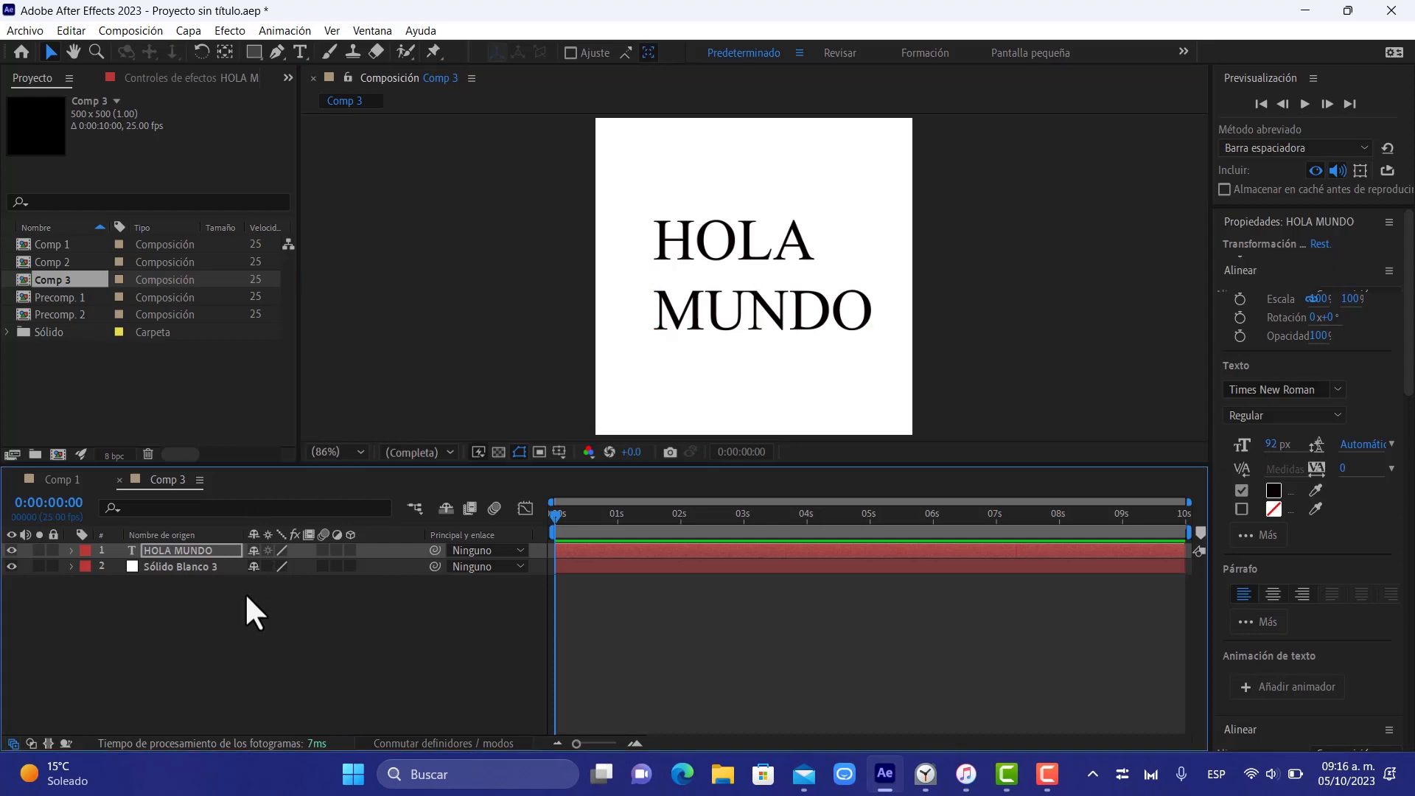
Precompose the text and solid layers together as Precomp. 3, transferring all attributes to the new composition
left_click_drag(245, 593, 189, 550)
right_click(187, 548)
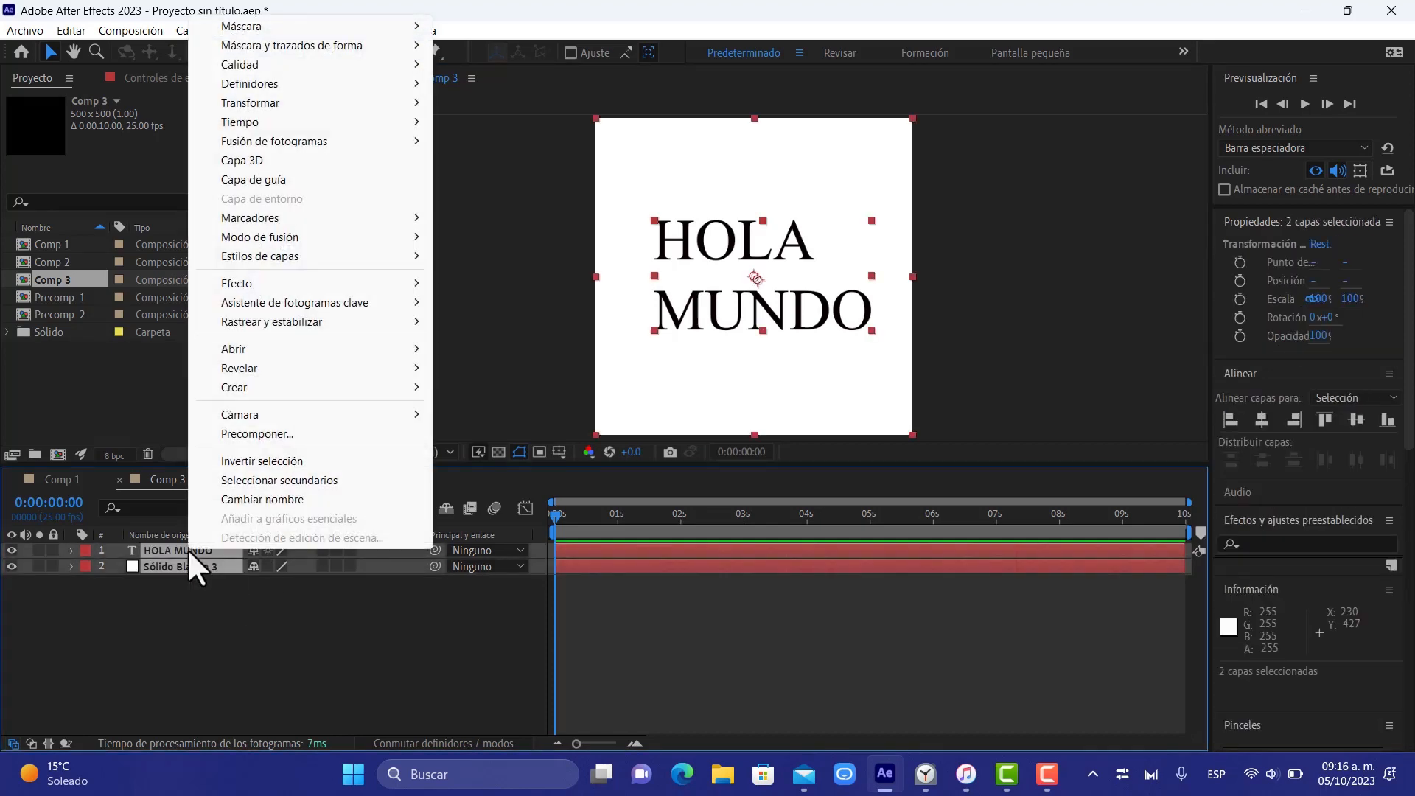
left_click(318, 435)
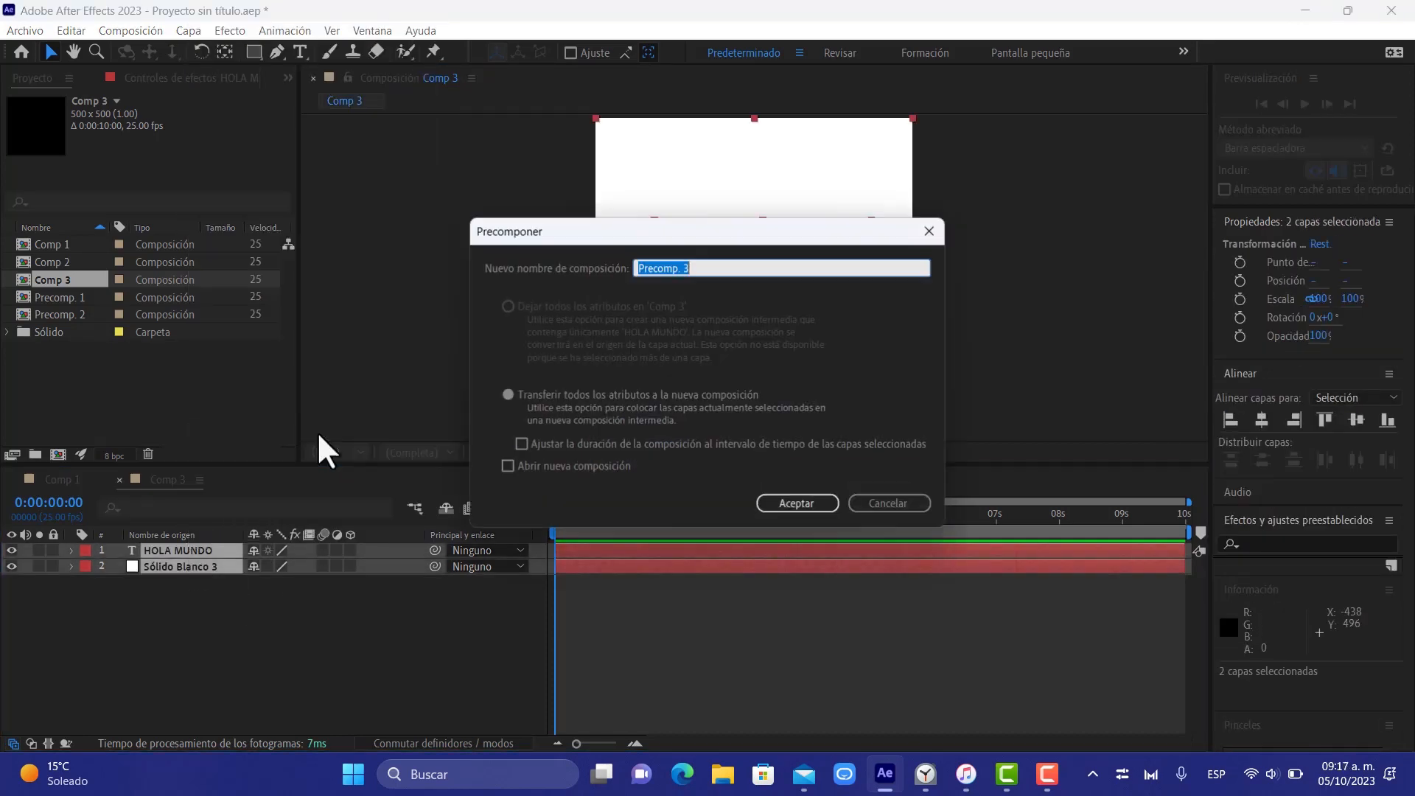
left_click(801, 504)
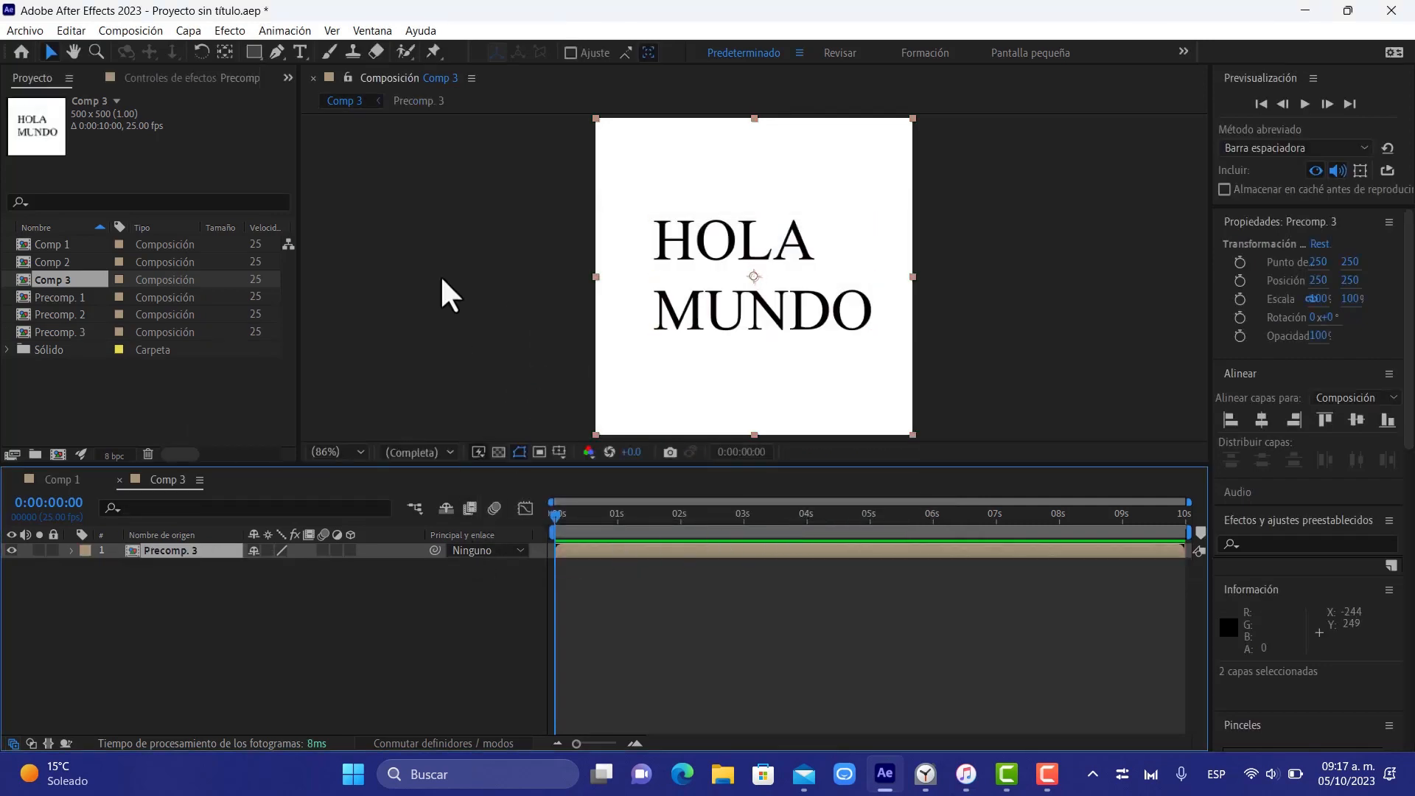
left_click(596, 121)
left_click_drag(595, 120, 736, 221)
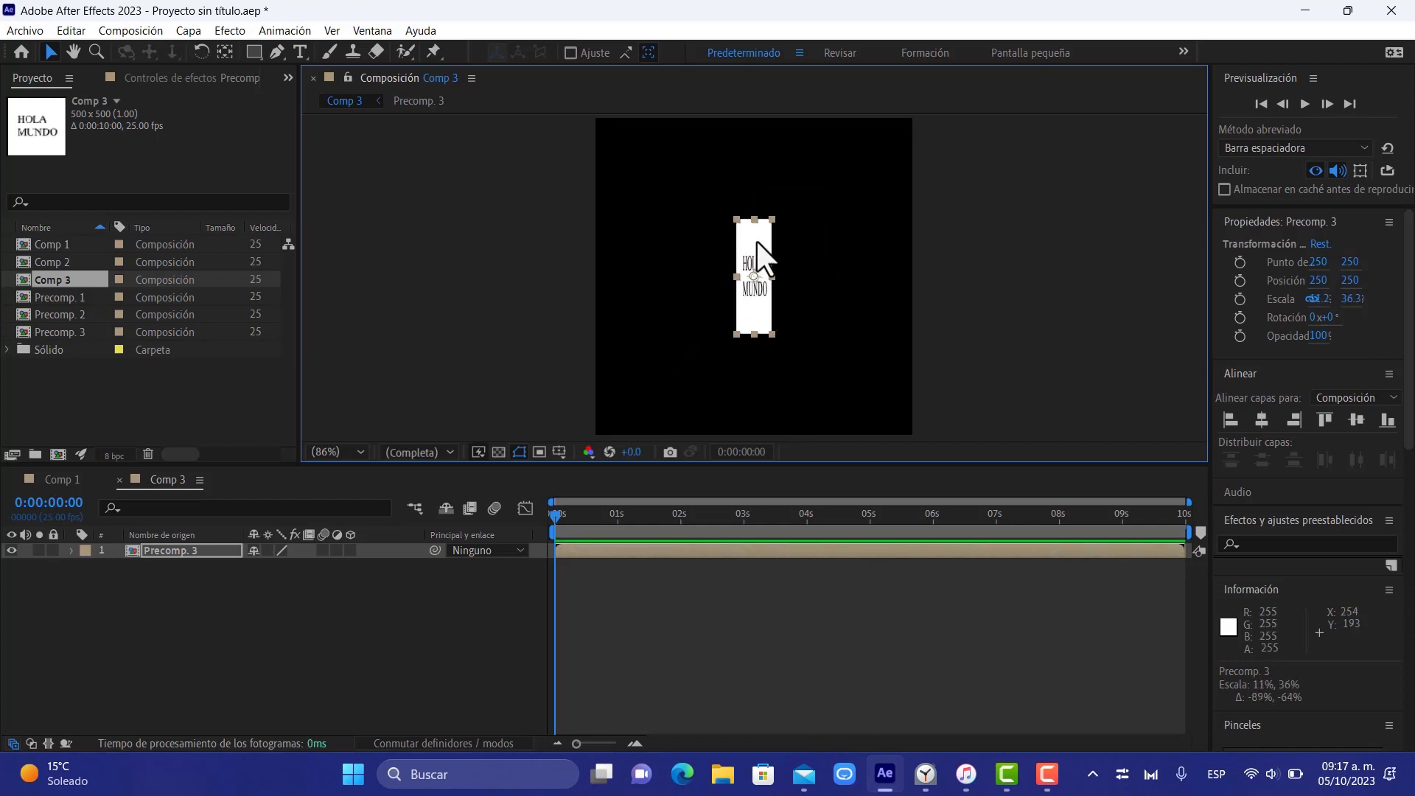
key("ctrl+z")
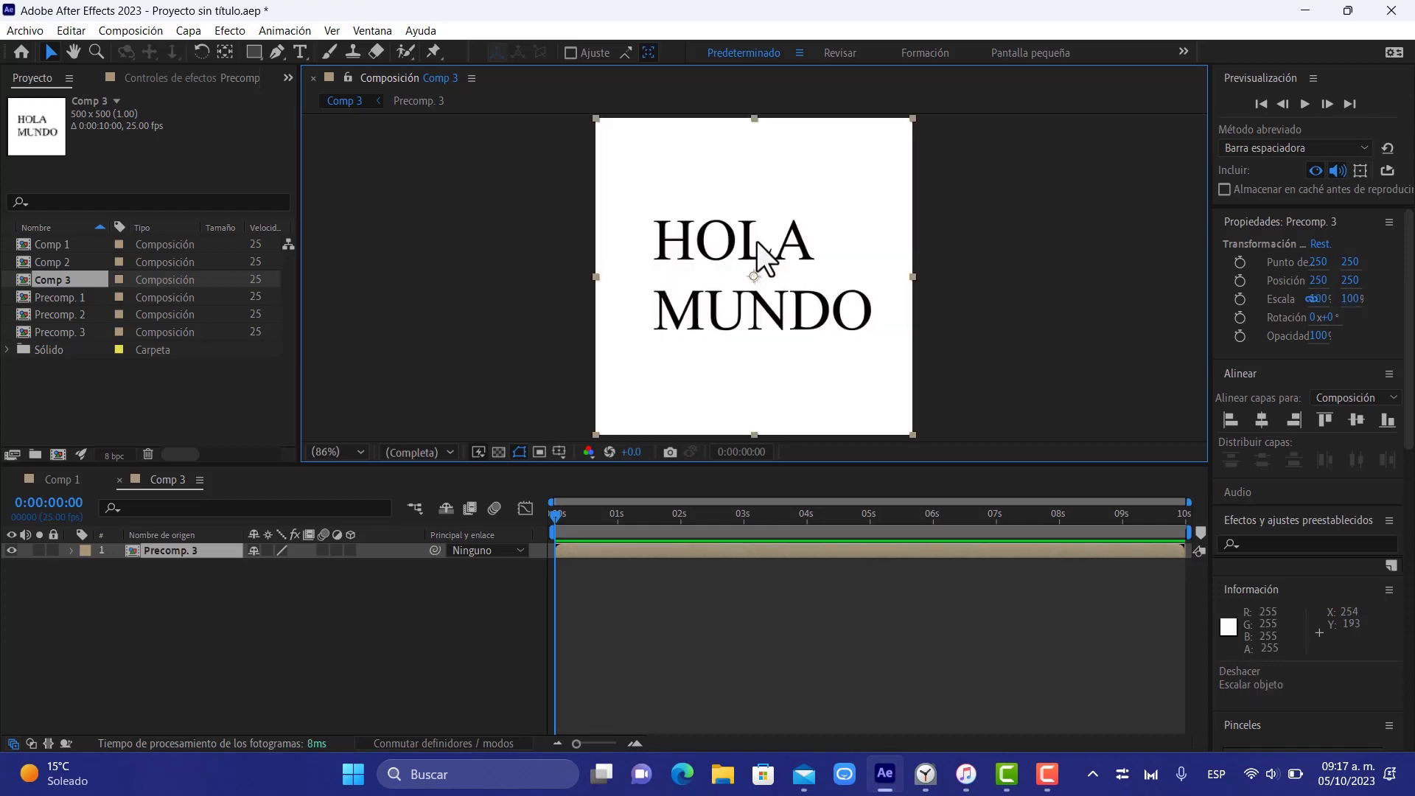
Scale the Precomp. 3 layer down proportionally to about 37% around its centre
left_click(597, 117)
left_click(608, 130)
left_click_drag(595, 117, 697, 219)
key("ctrl+z")
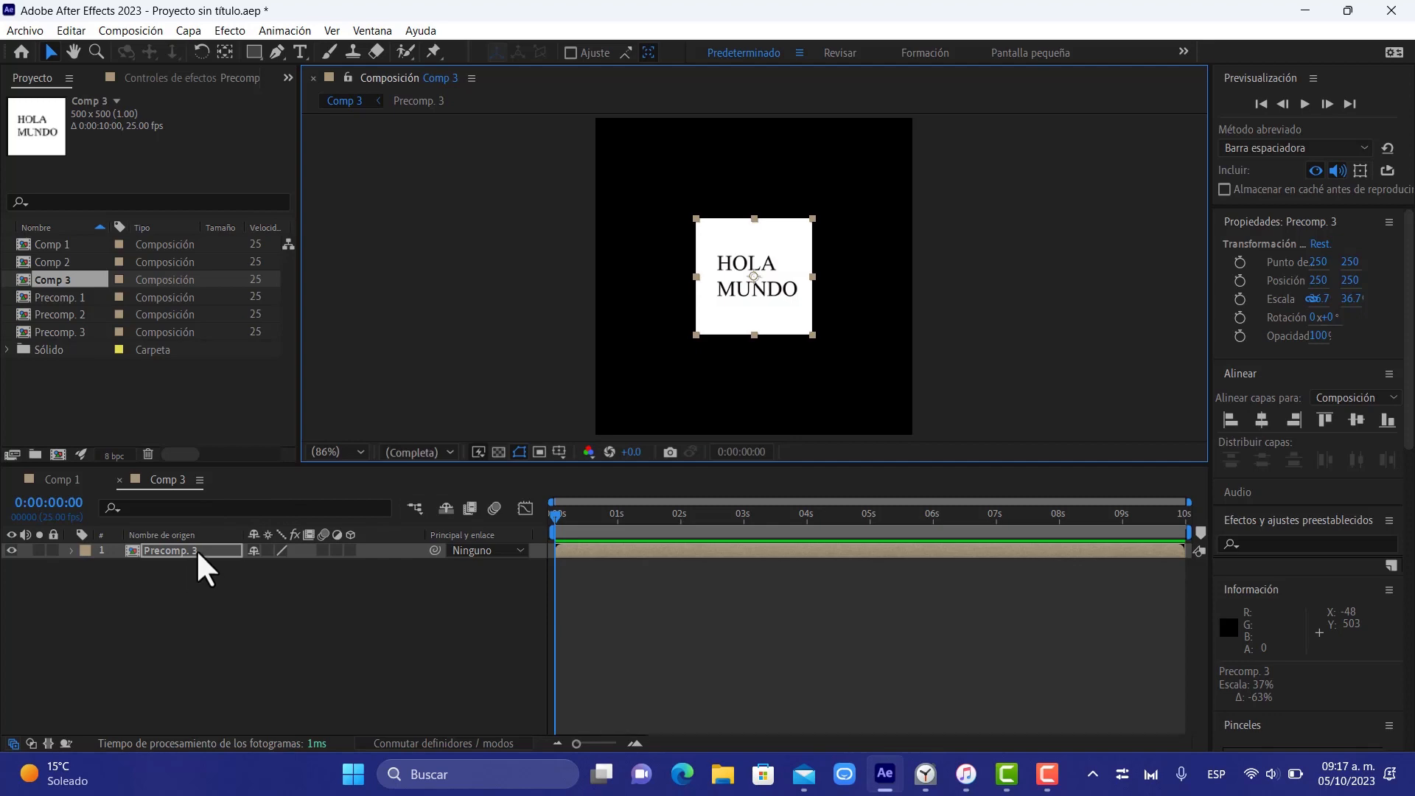
Turn Precomp. 3 into a 3D layer and set its anchor point's Z value to 250
key("a")
left_click(351, 550)
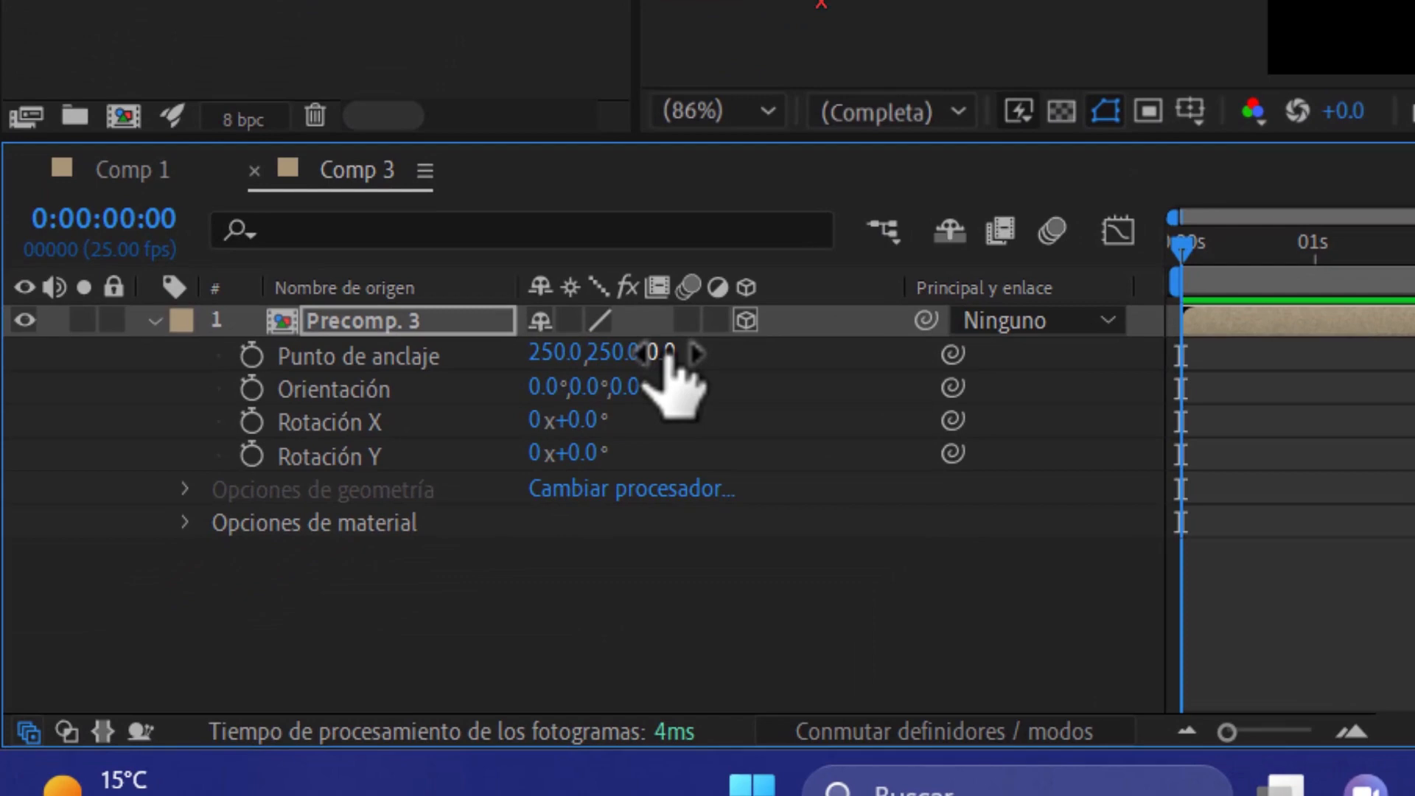
left_click(667, 352)
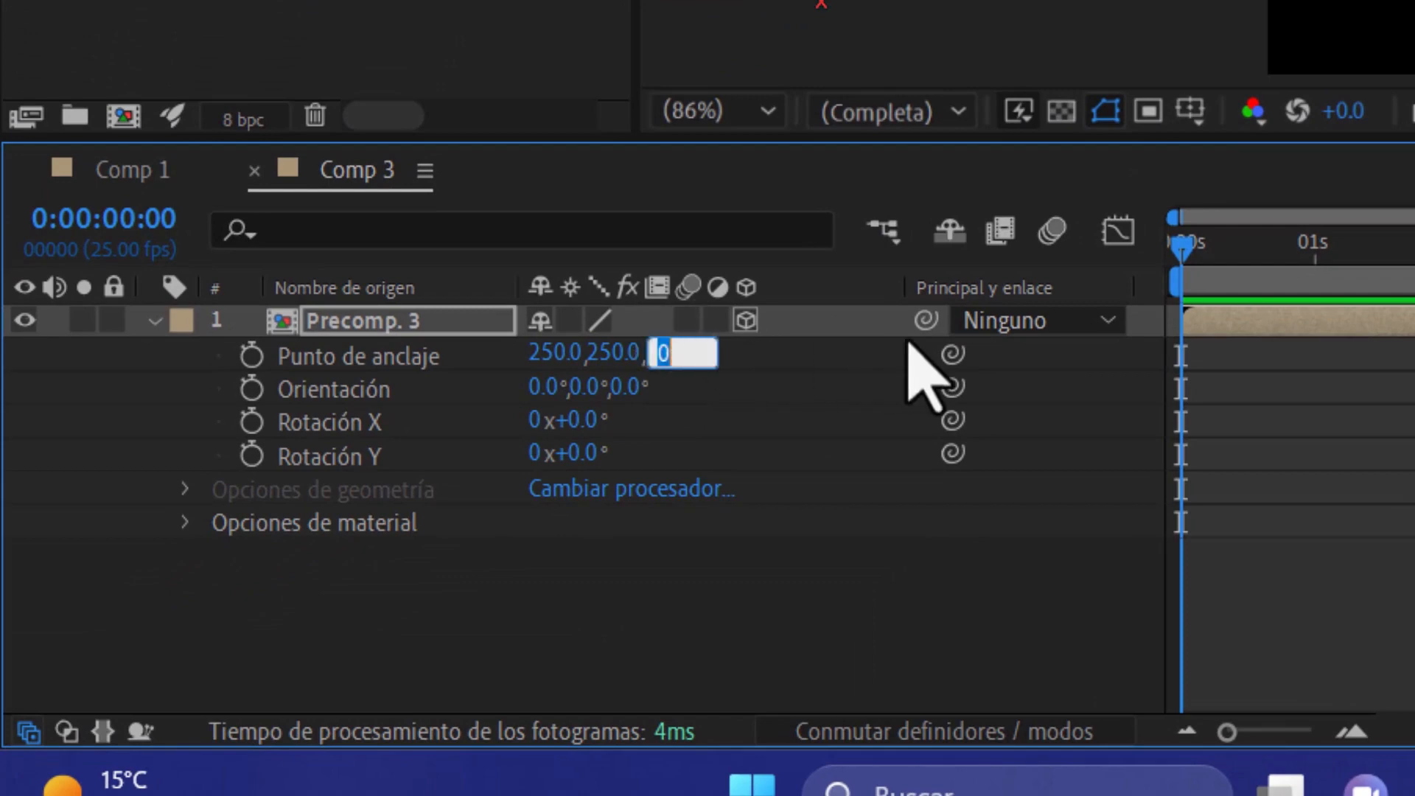
type("250")
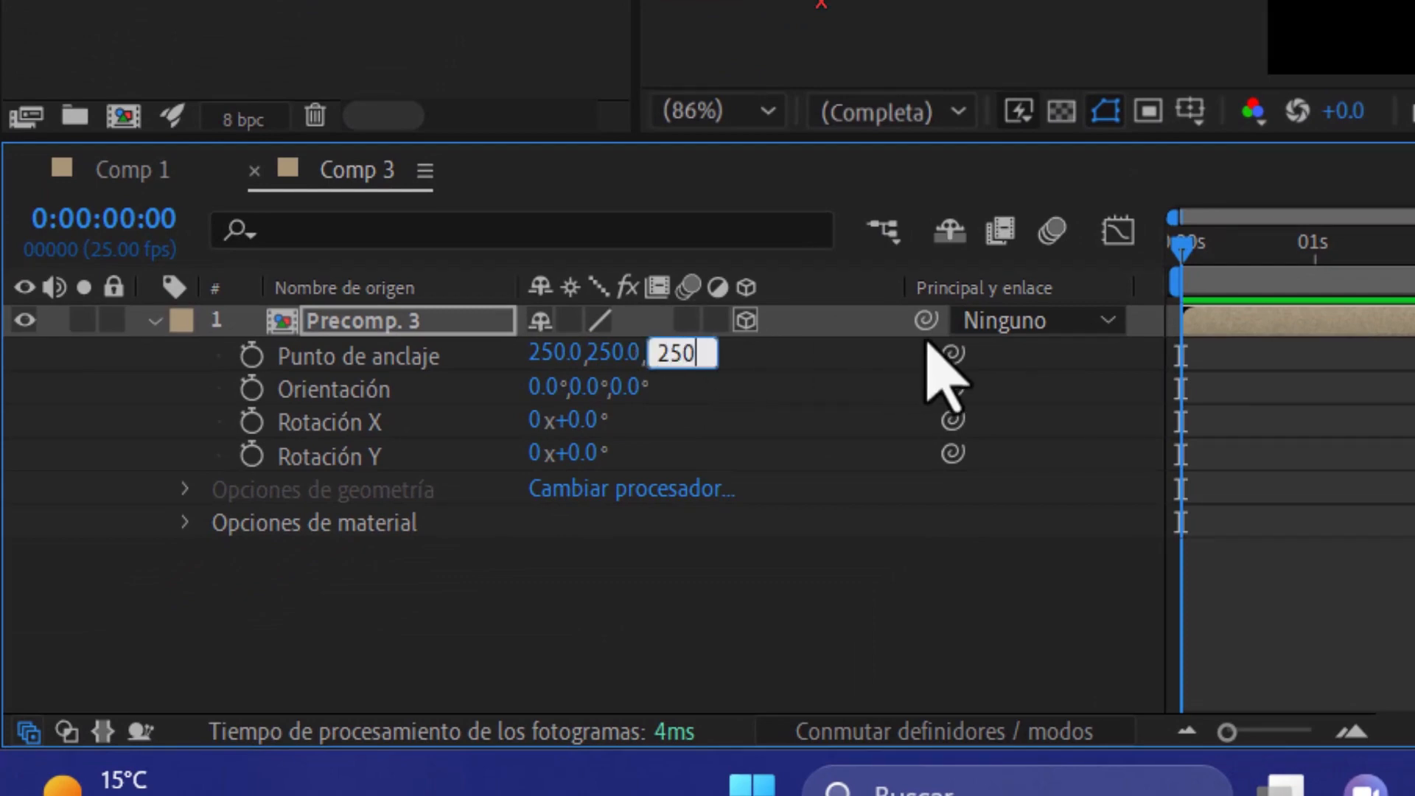
key("Return")
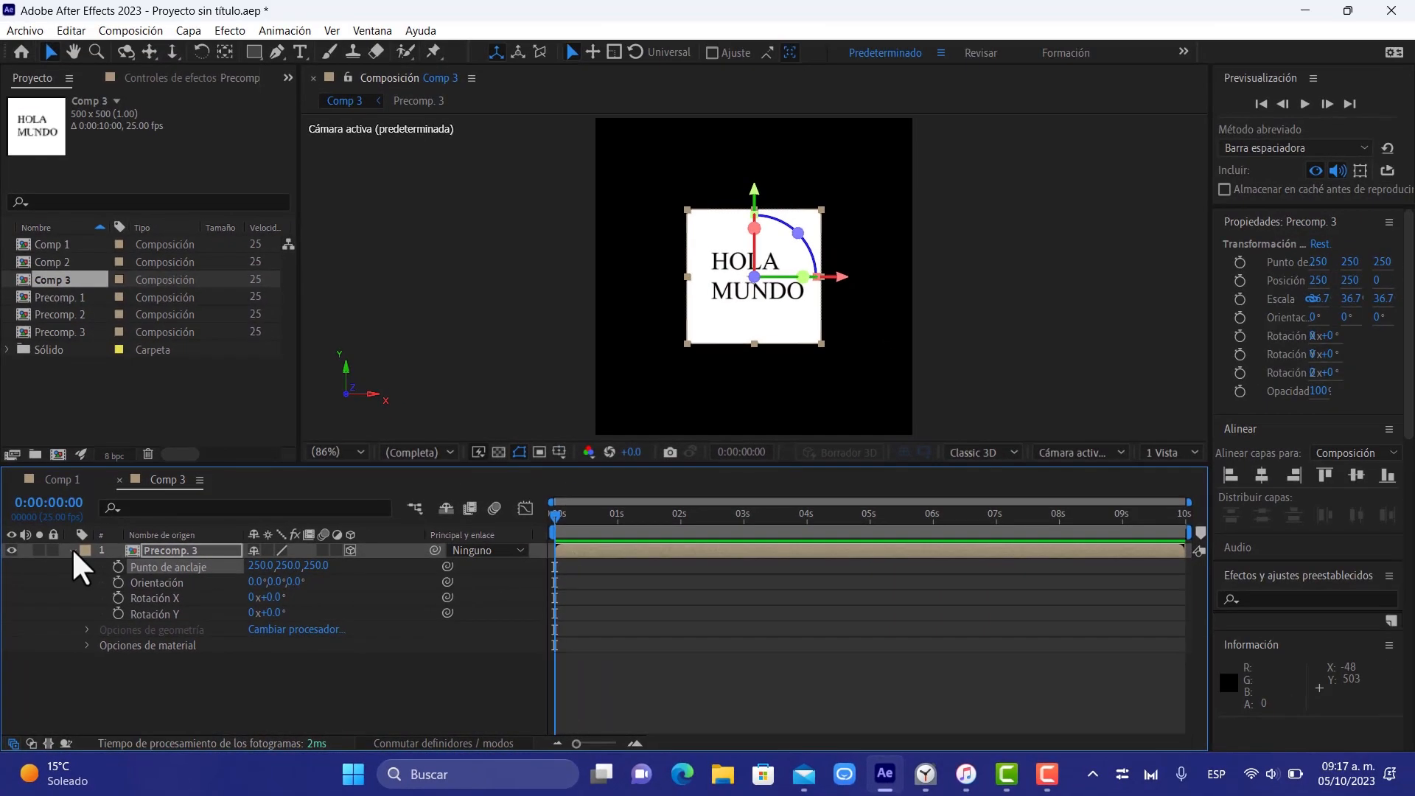
left_click(72, 550)
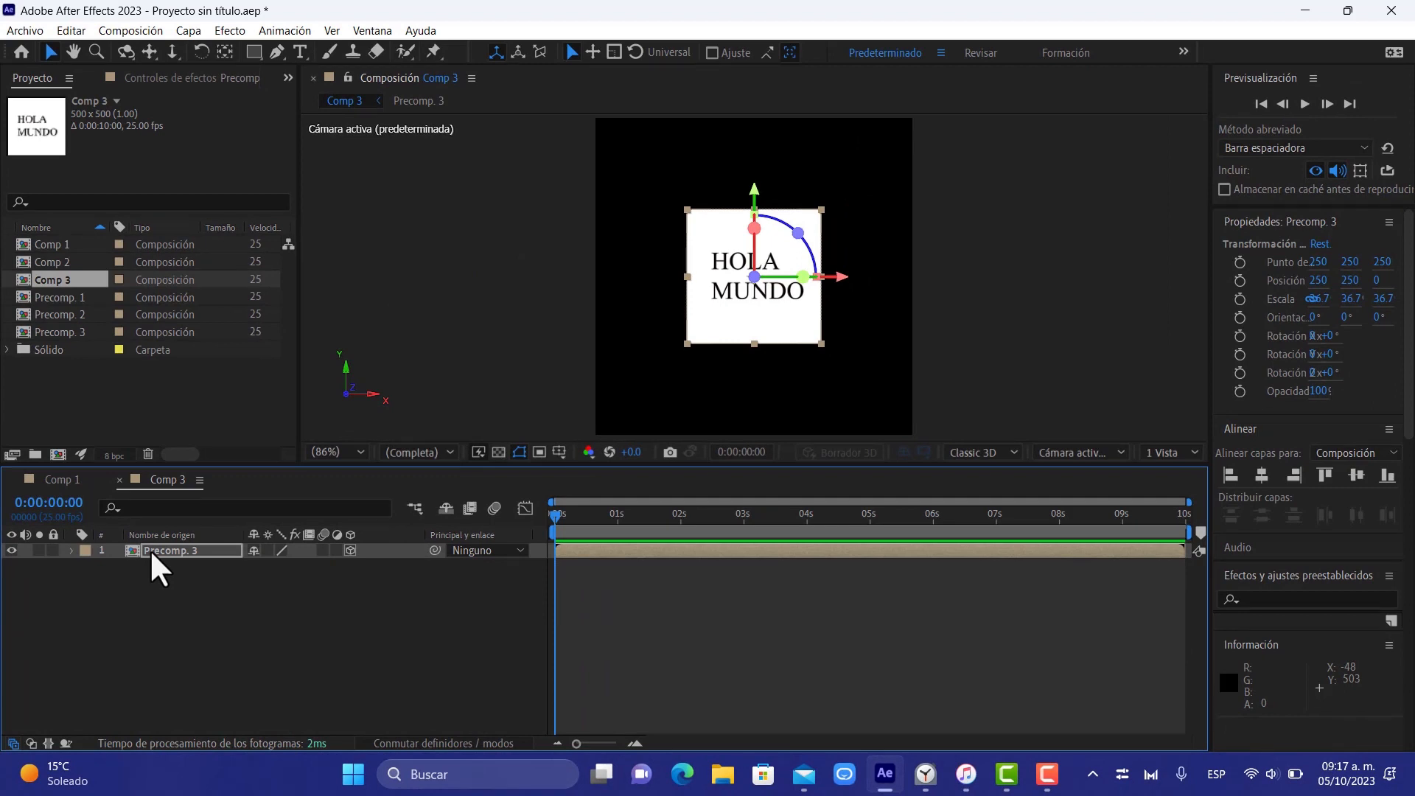
Duplicate the Precomp. 3 layer and set the copy's X Rotation to 90°
key("ctrl+d")
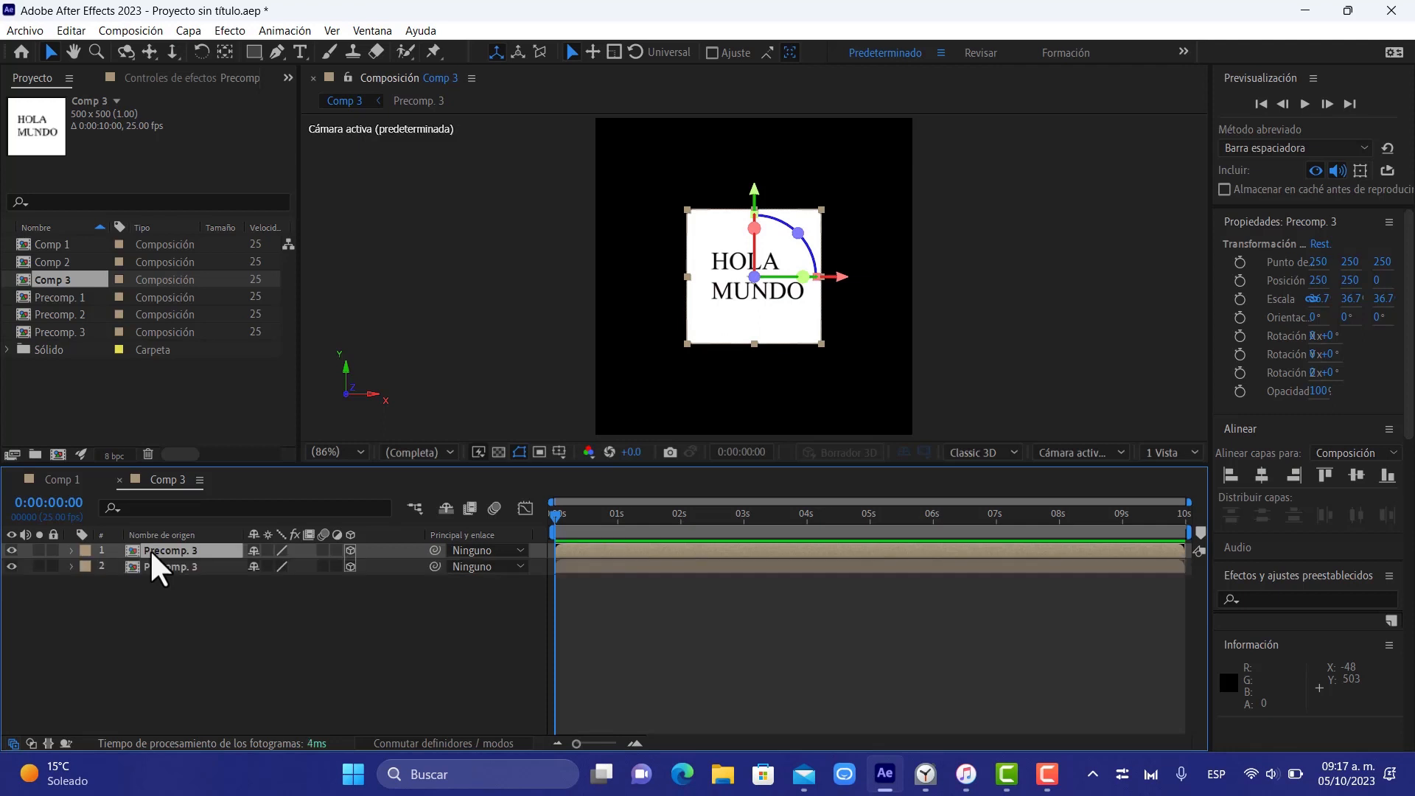
key("r")
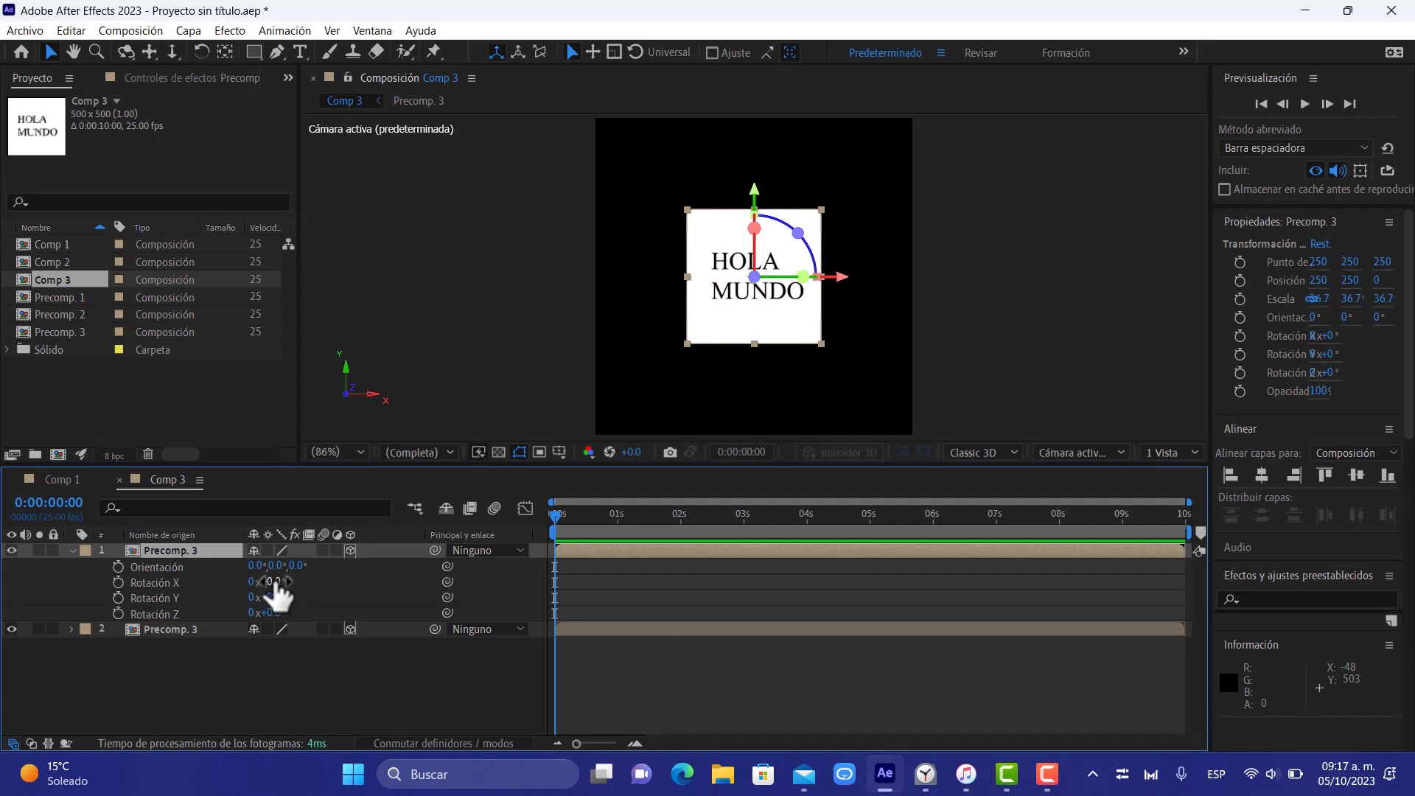
key("ctrl+d")
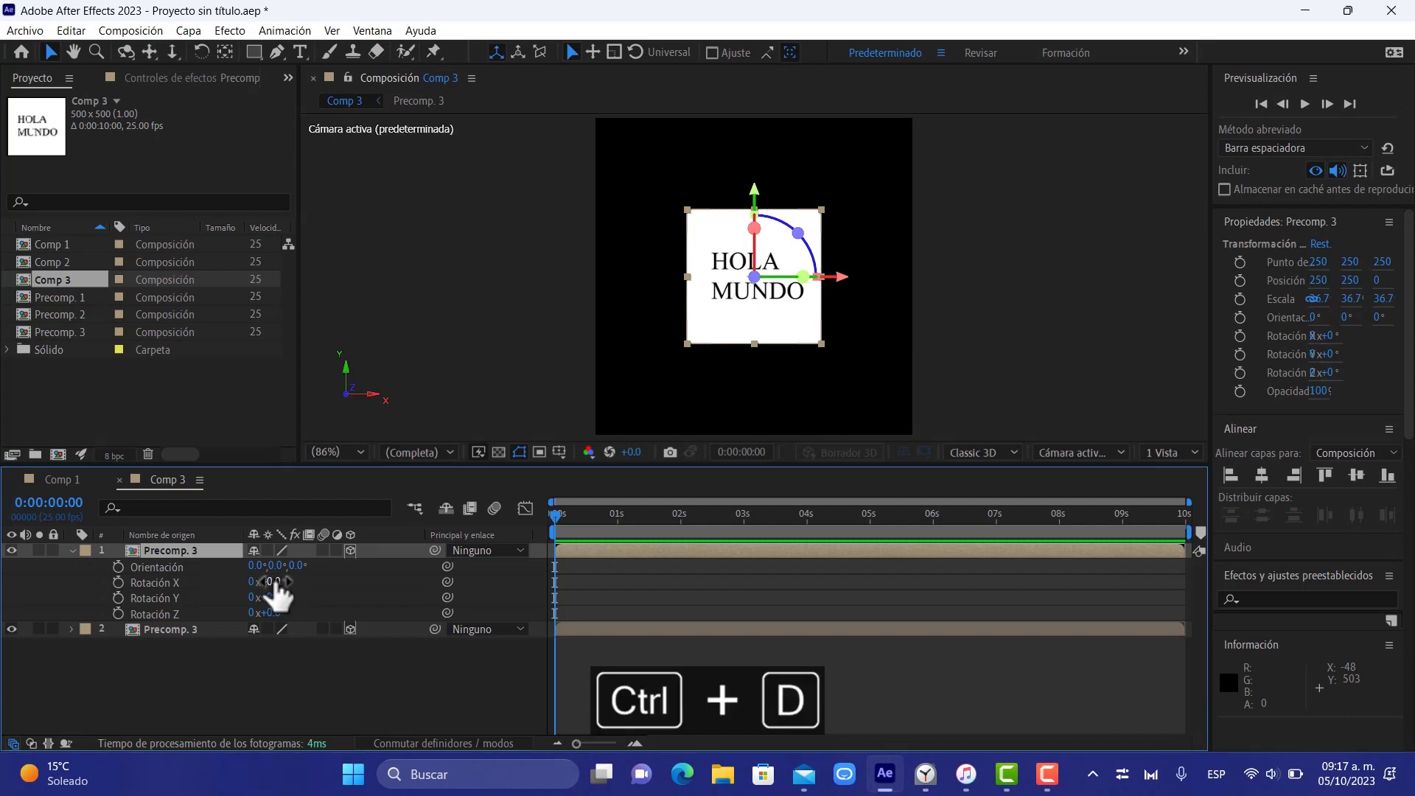
left_click(278, 583)
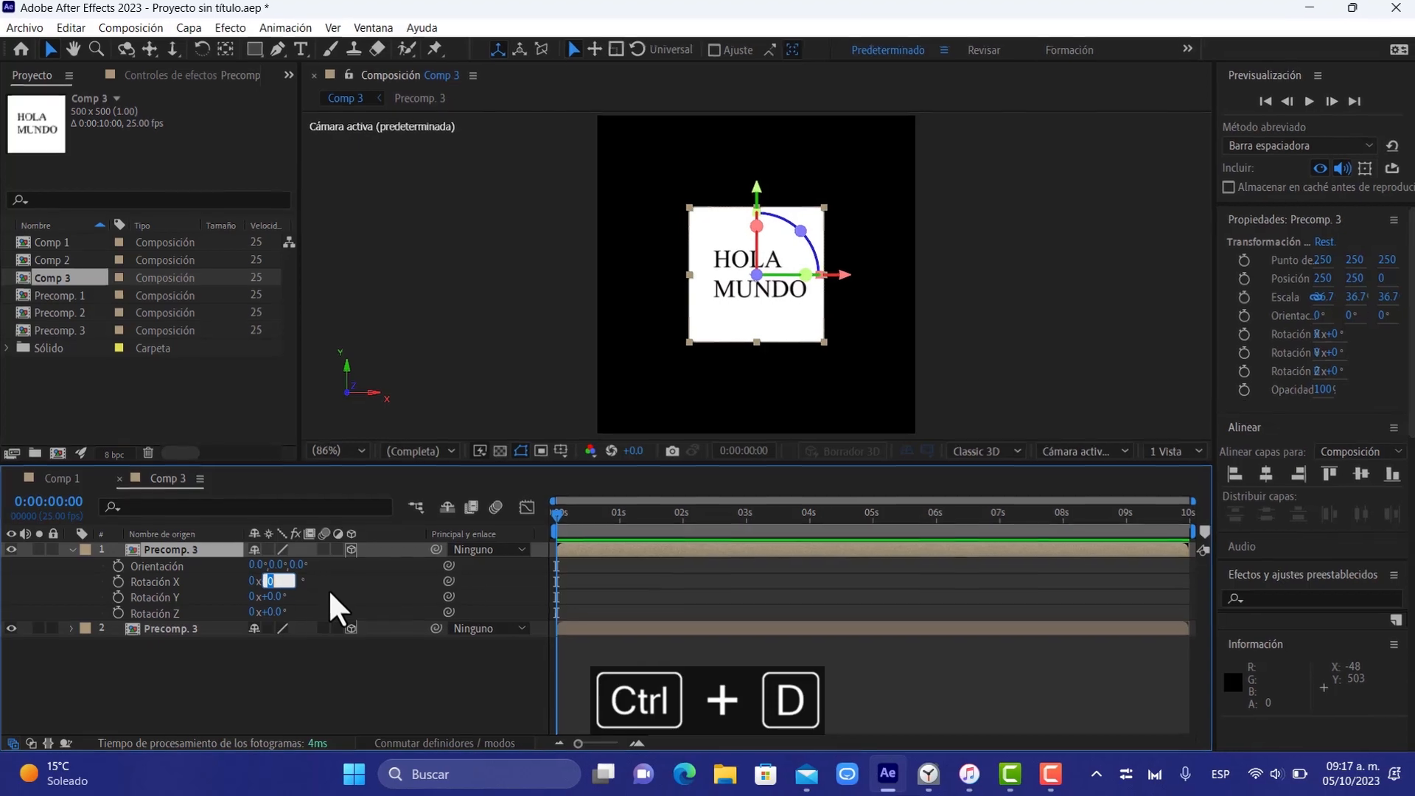
type("90")
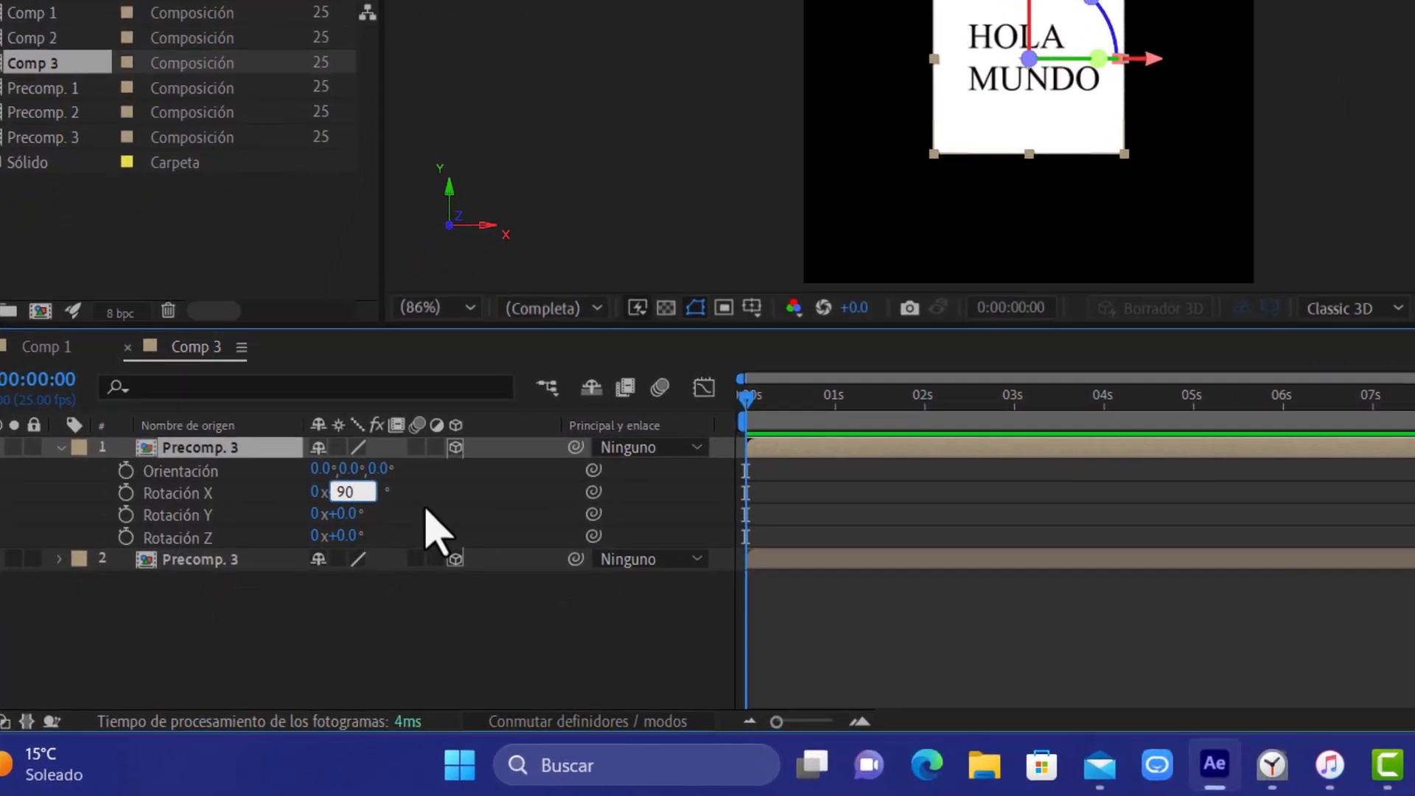
key("Return")
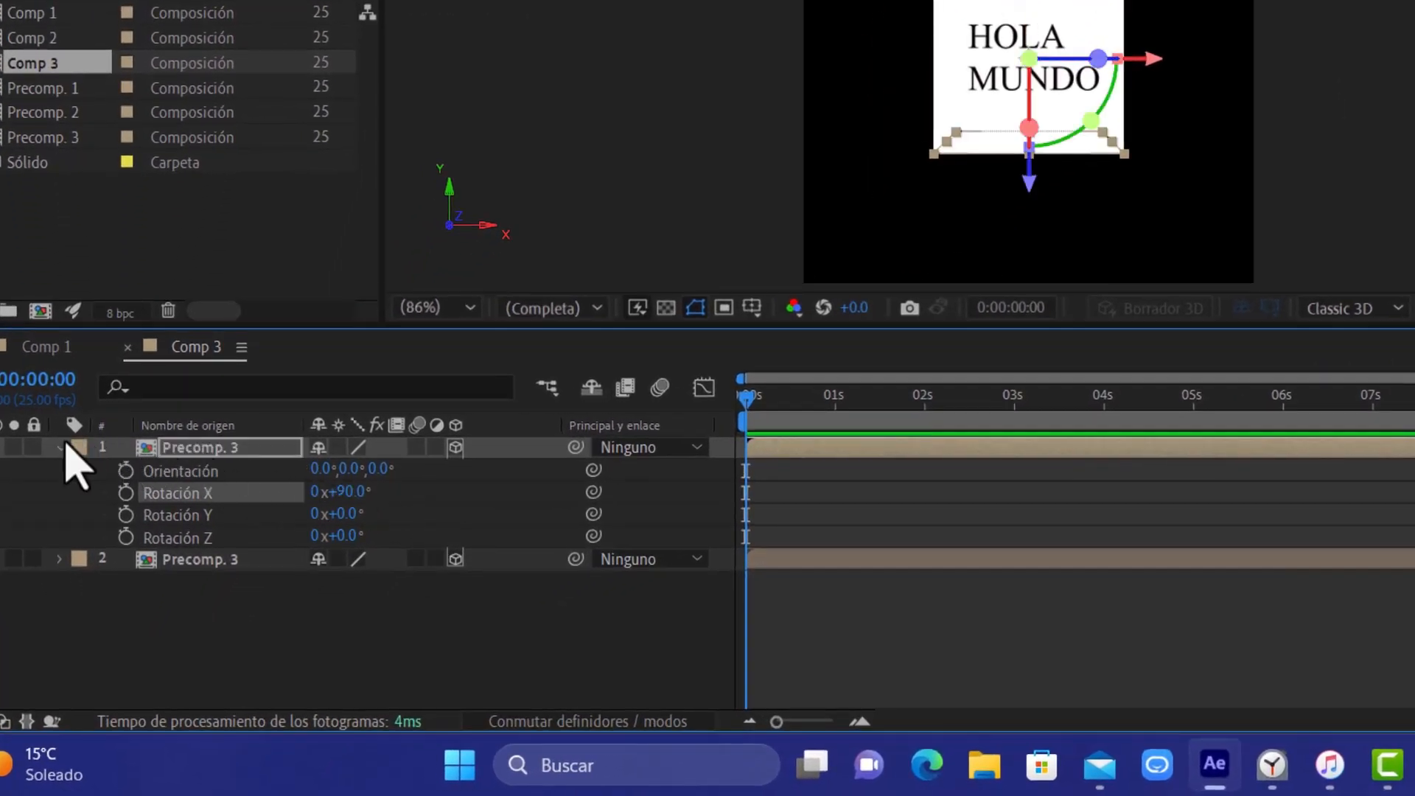
Duplicate the topmost Precomp. 3 layer again and set the new copy's X Rotation to 180°
key("ctrl+d")
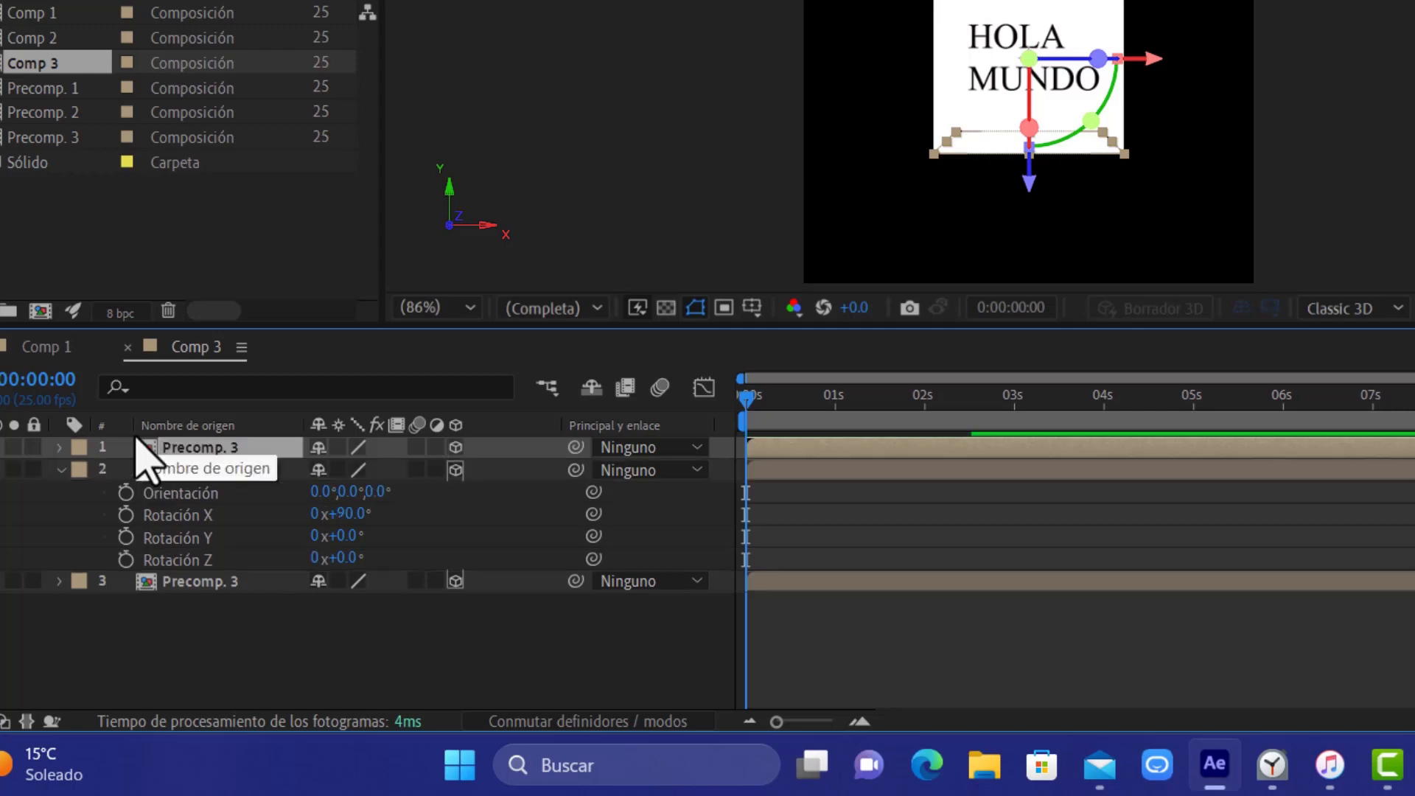
left_click(60, 469)
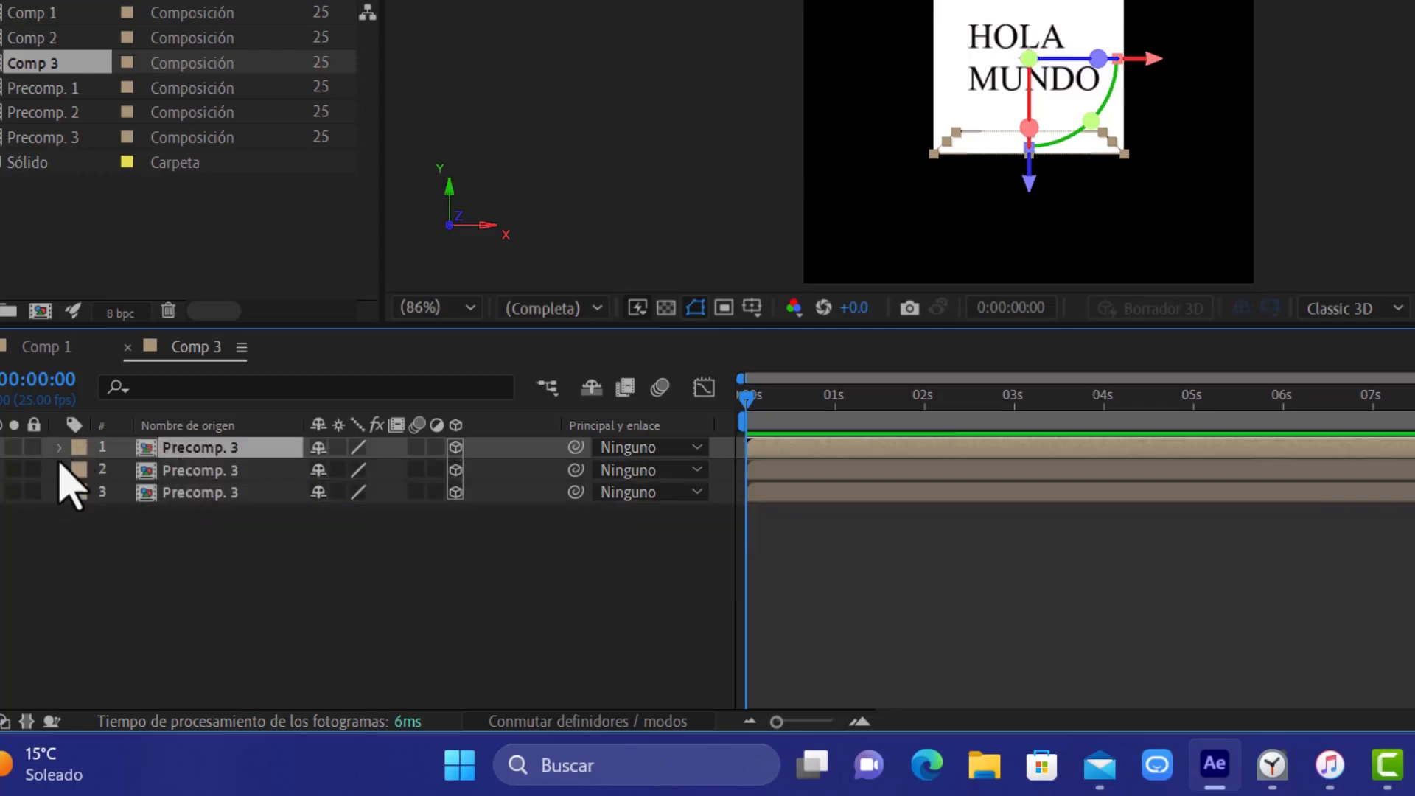
left_click(61, 447)
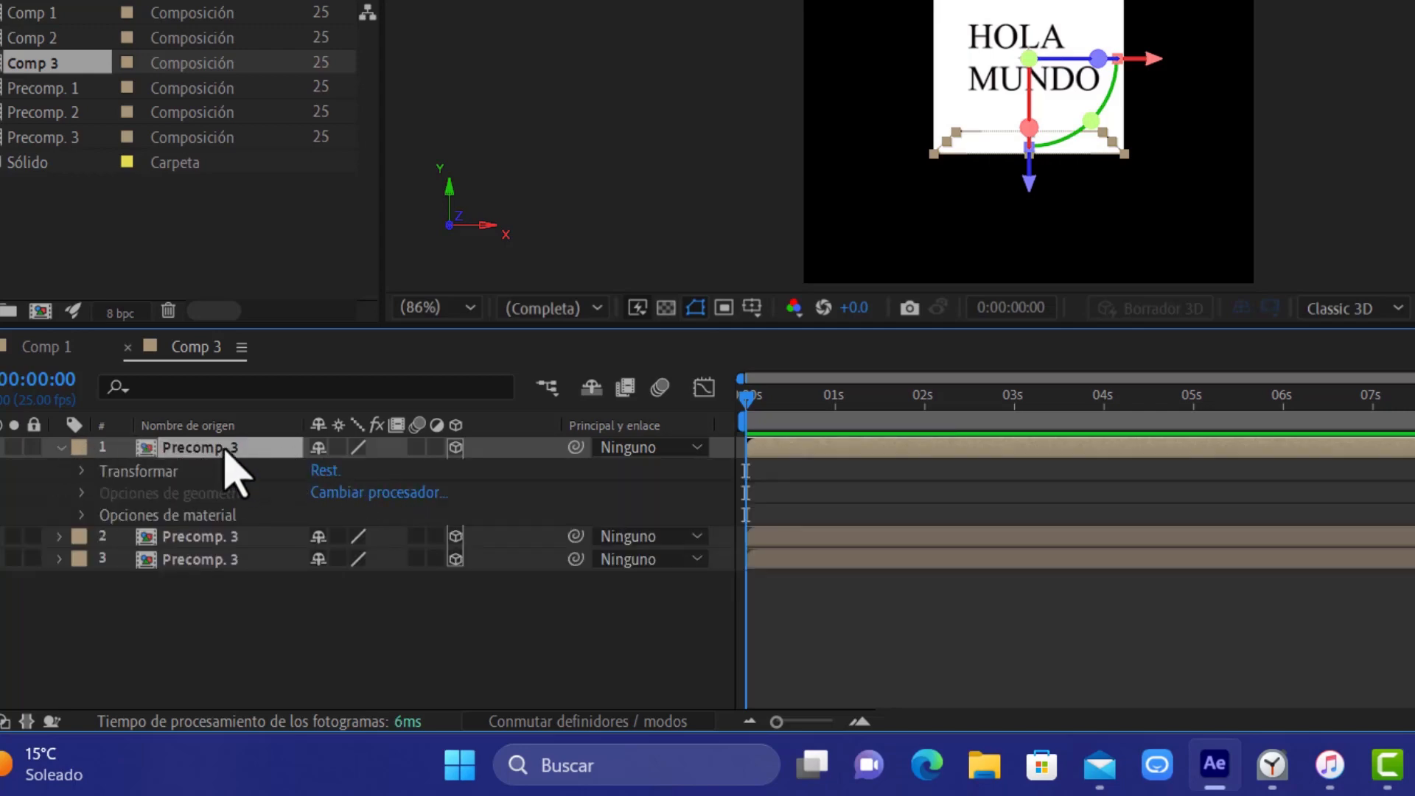
key("r")
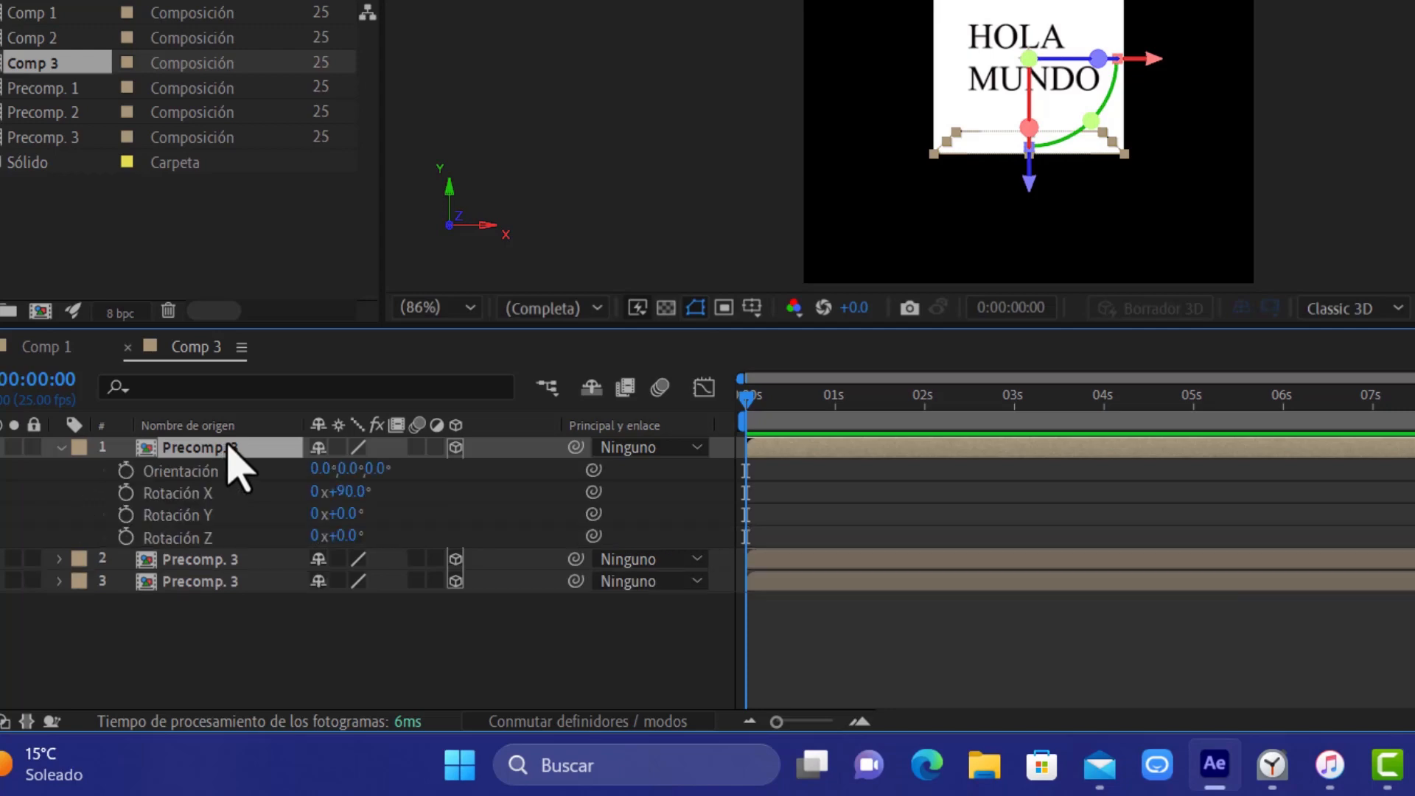
key("ctrl+d")
left_click(348, 492)
type("1")
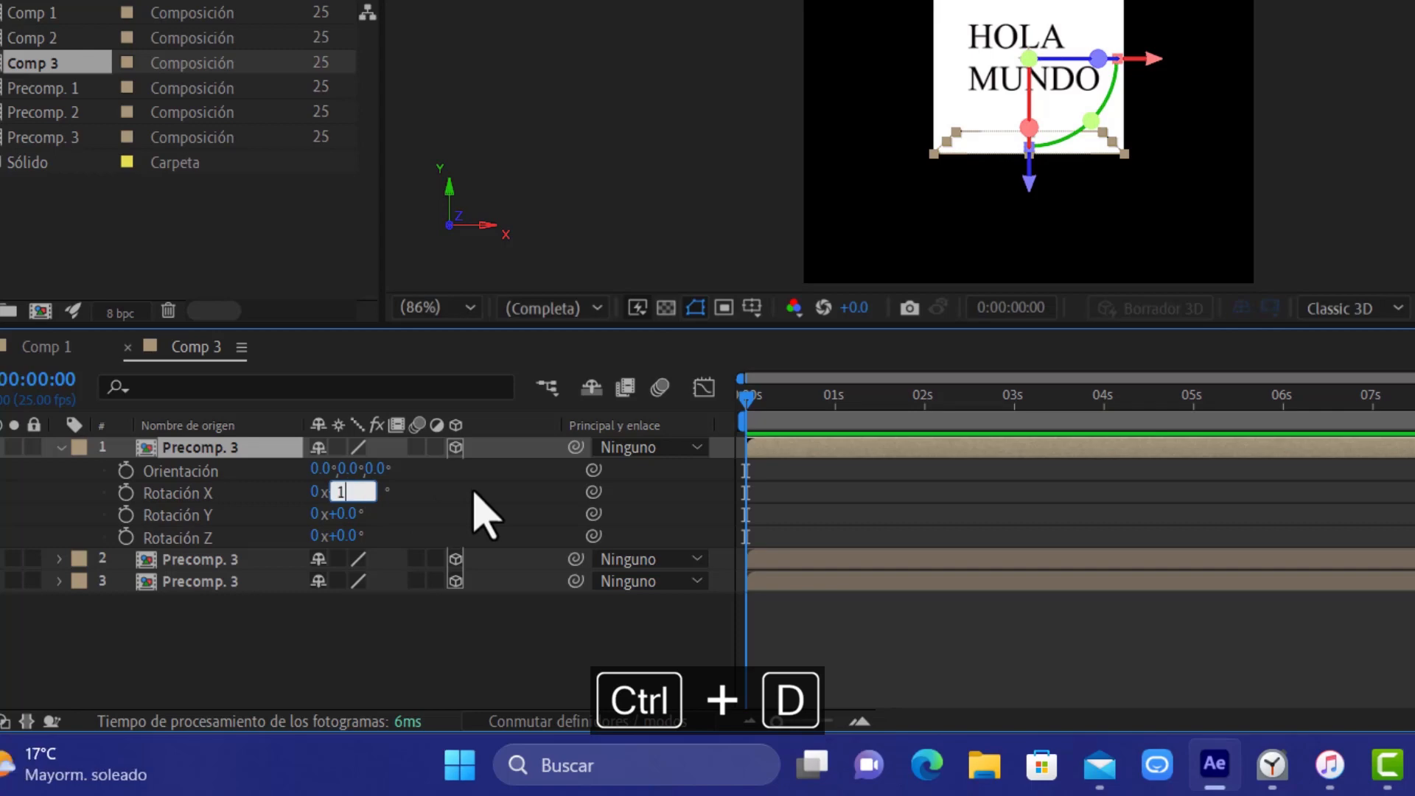
type("80")
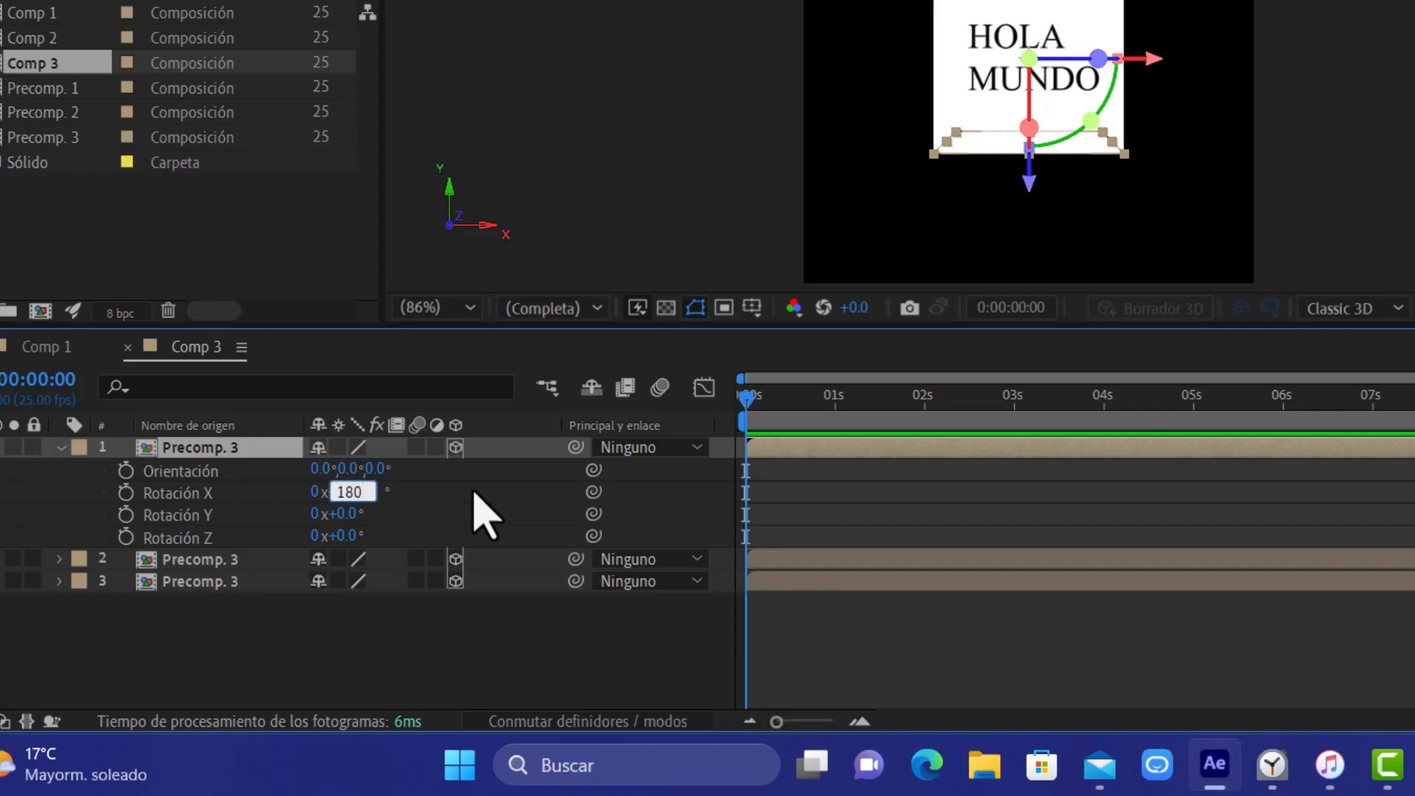
key("Return")
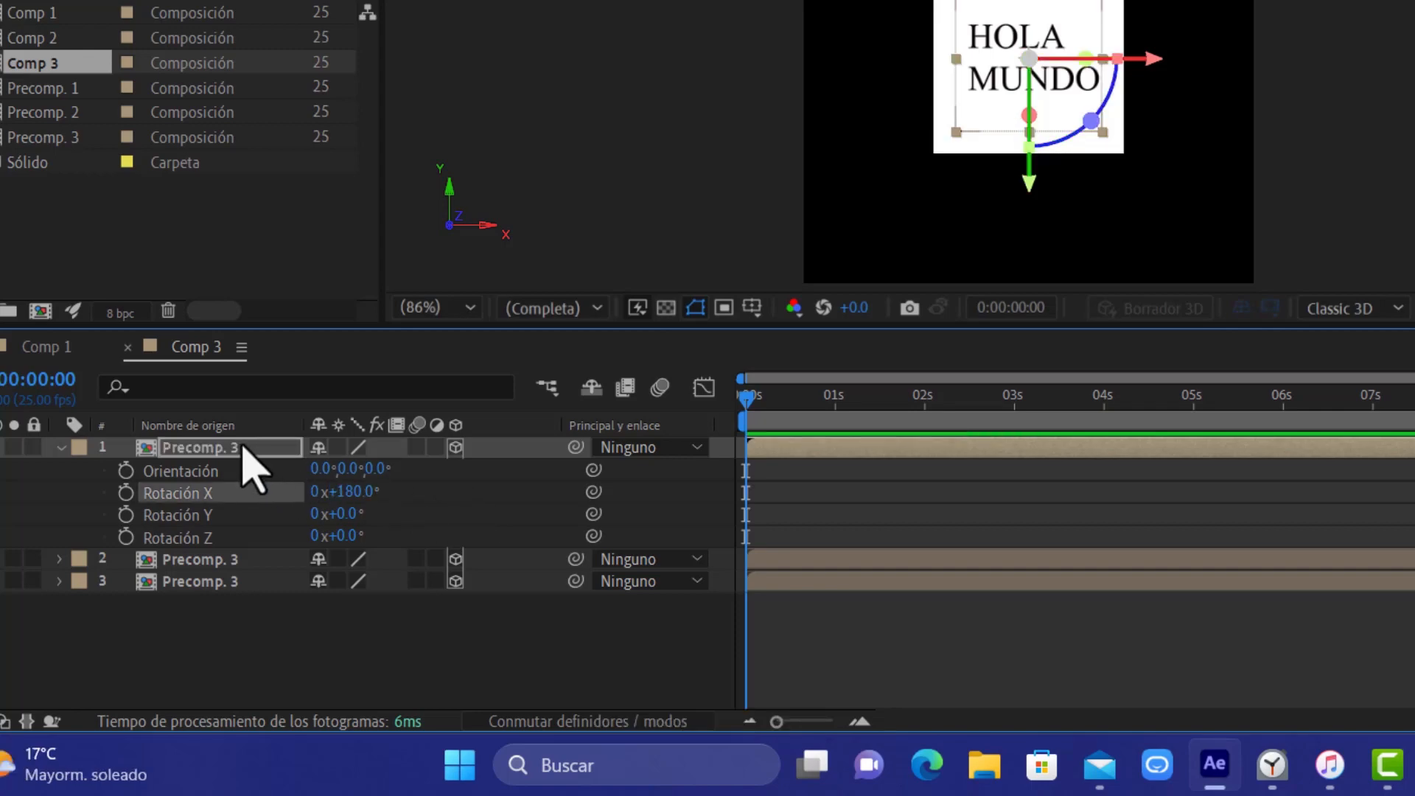
Duplicate the topmost Precomp. 3 layer, set the new copy's X Rotation to 270° and collapse its properties
left_click(242, 448)
key("ctrl+d")
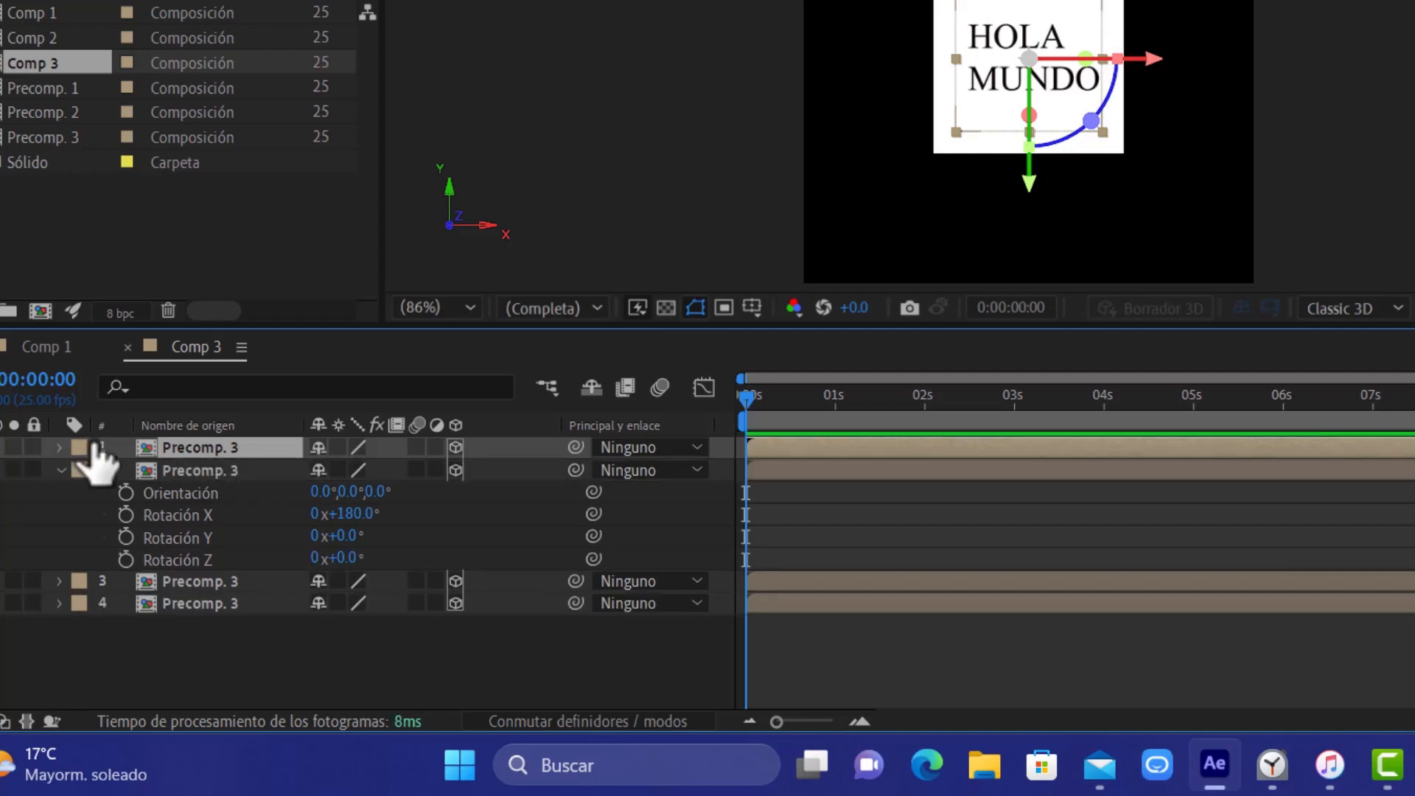
key("r")
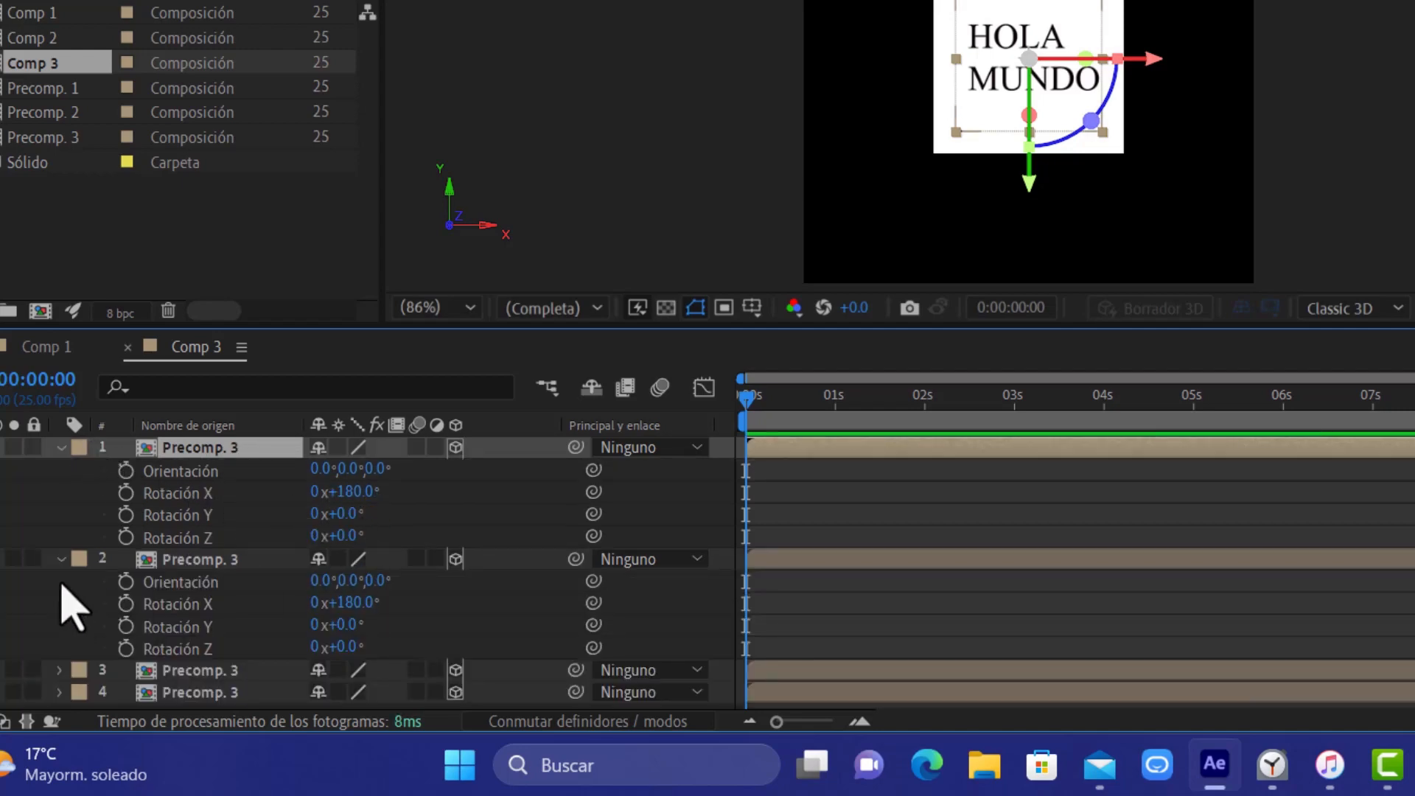
left_click(61, 560)
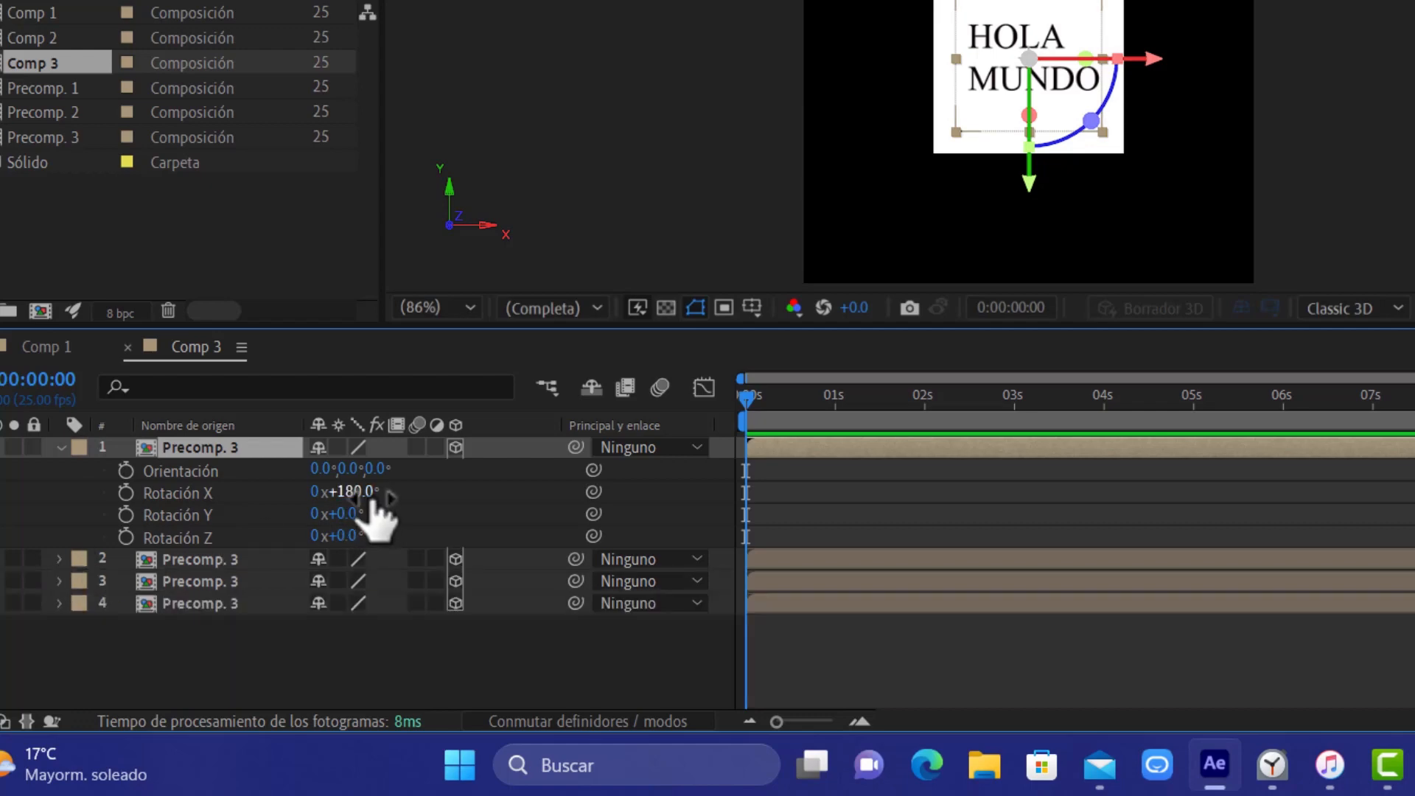
left_click(355, 491)
type("2")
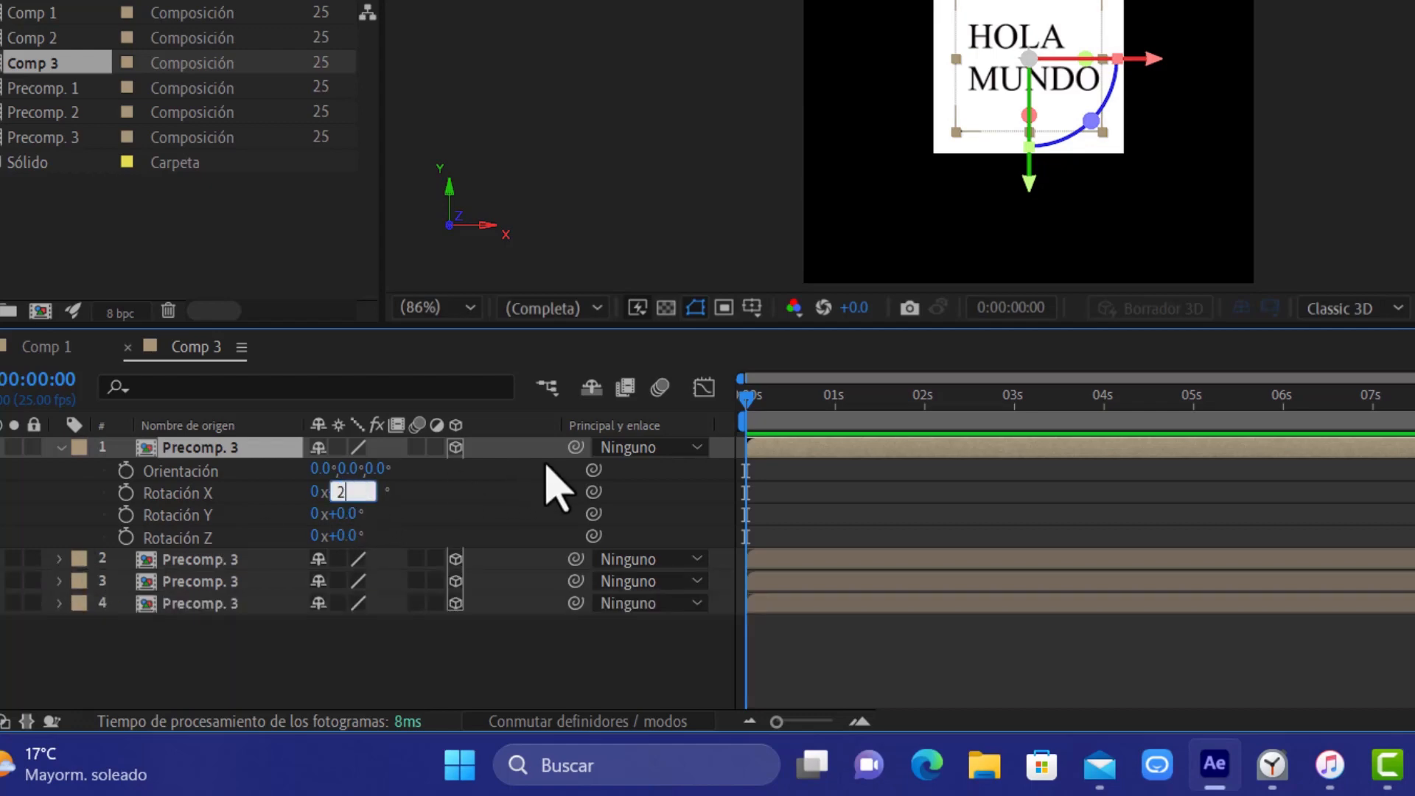
type("70")
key("Return")
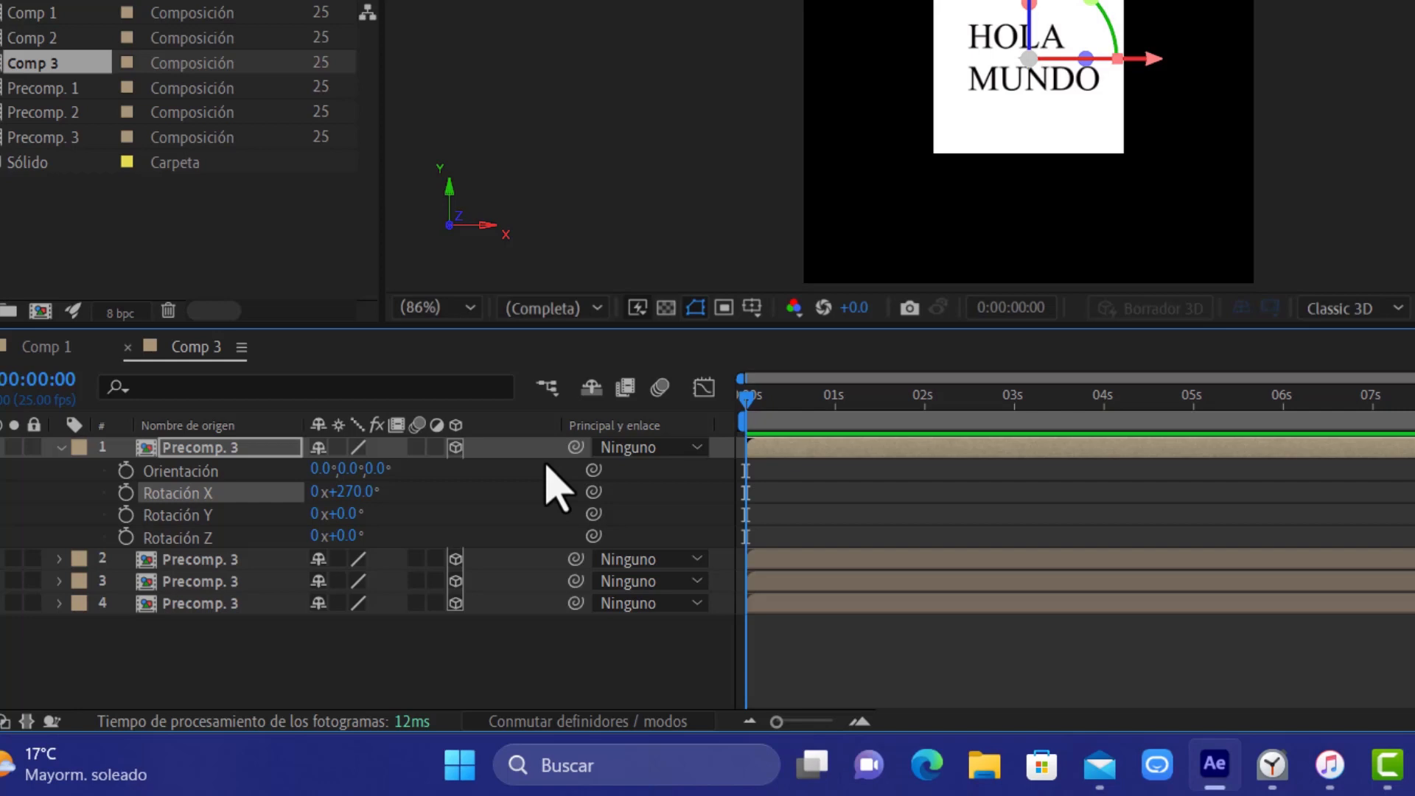
left_click(61, 448)
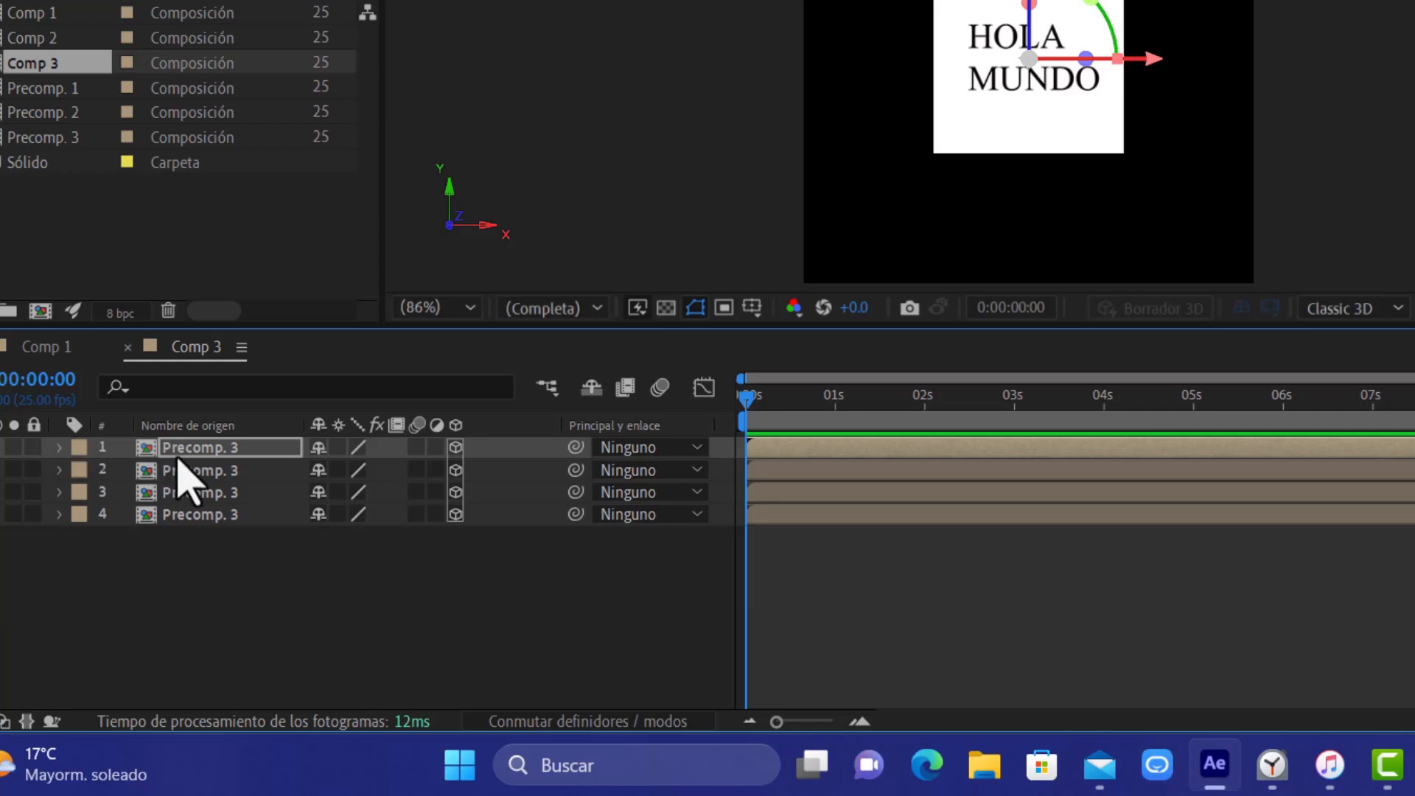
Duplicate the Precomp. 3 layer with 270° X Rotation and set the copy's Y Rotation to 90°
key("ctrl+d")
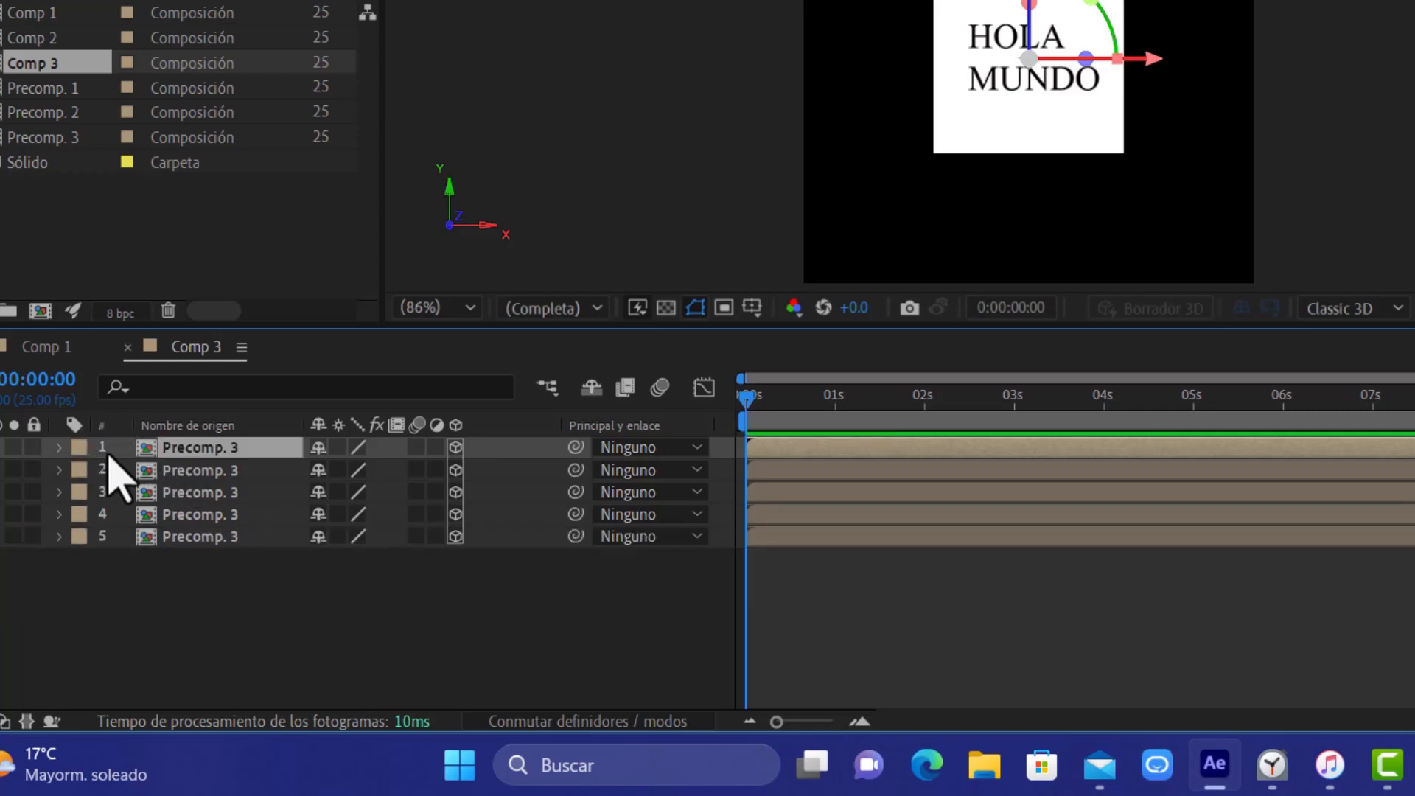
key("r")
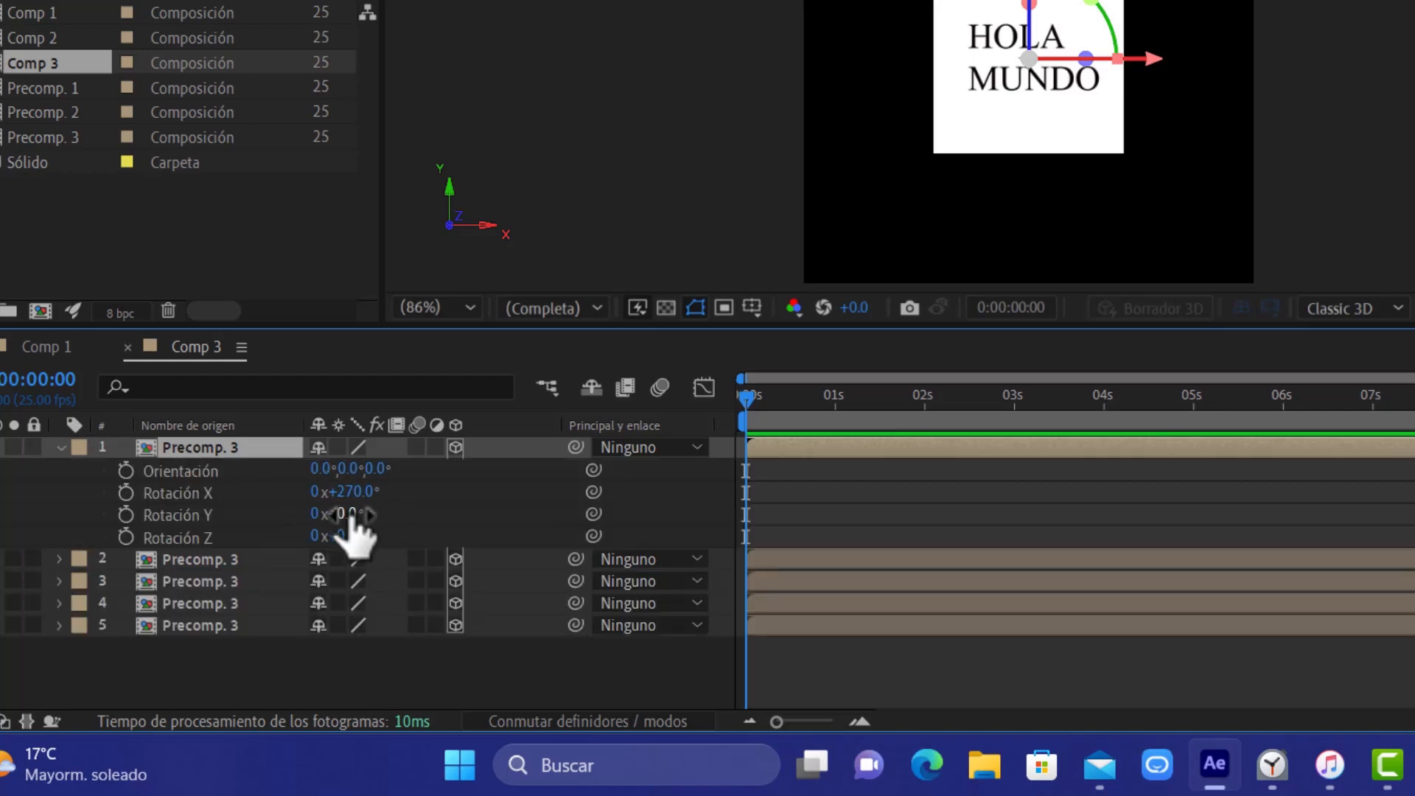
key("ctrl+d")
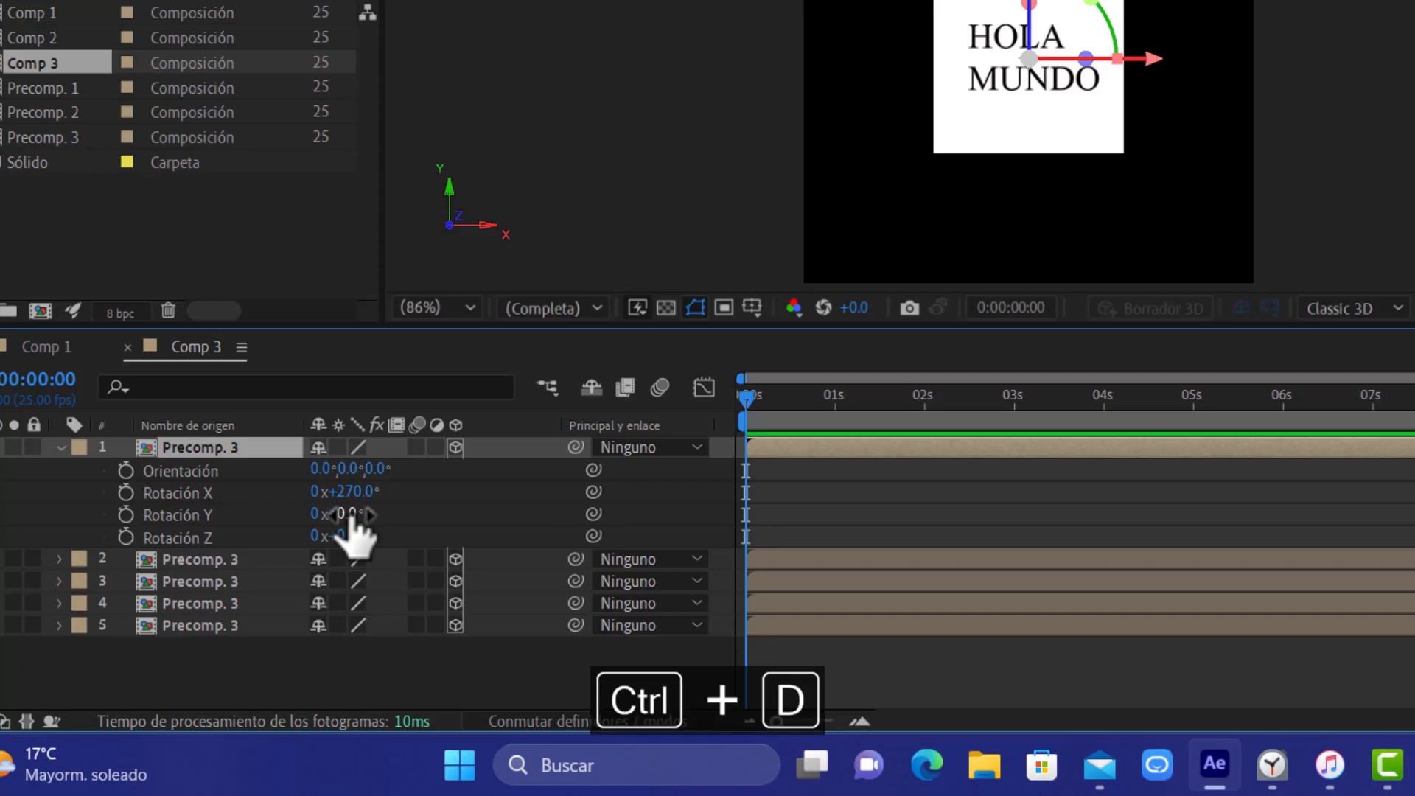
left_click(351, 514)
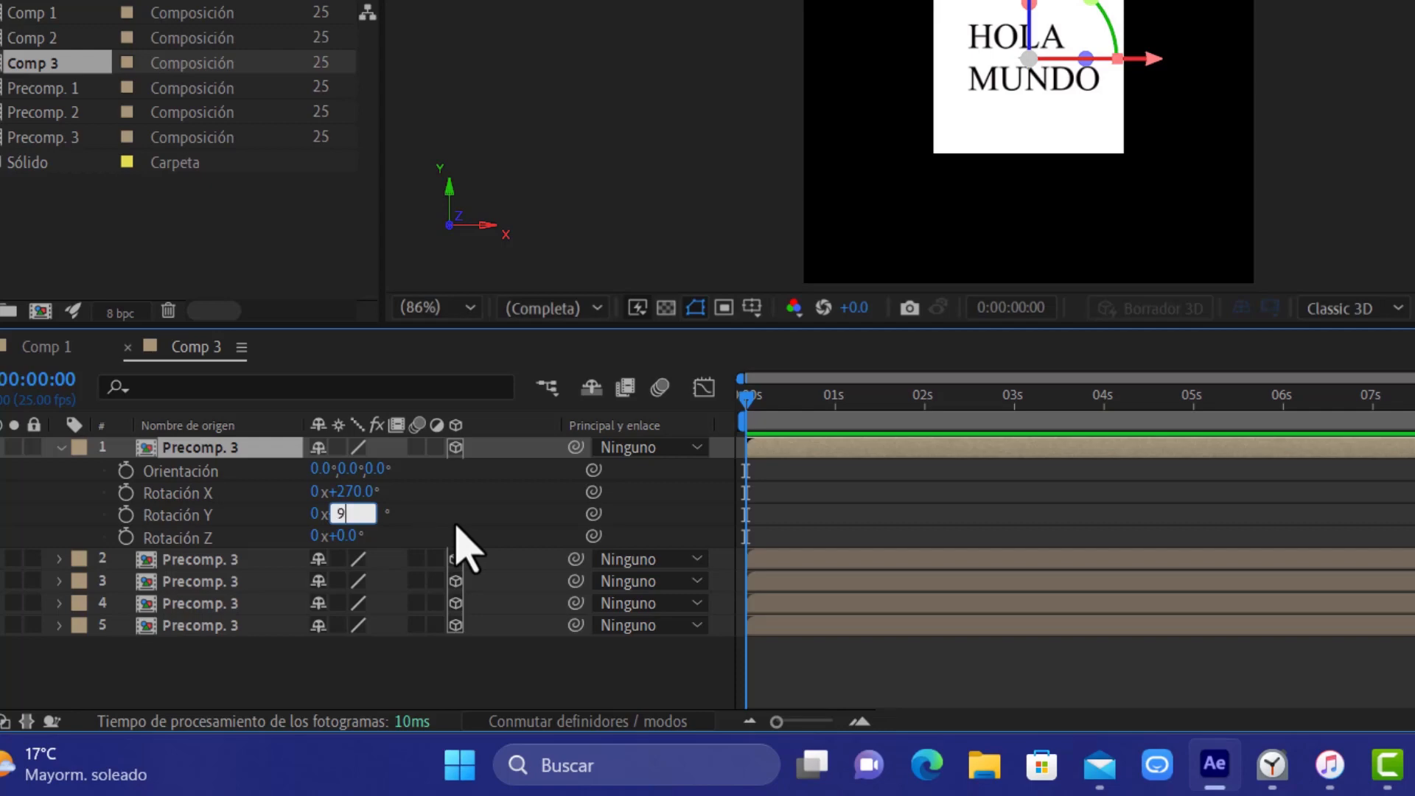
type("90")
key("Return")
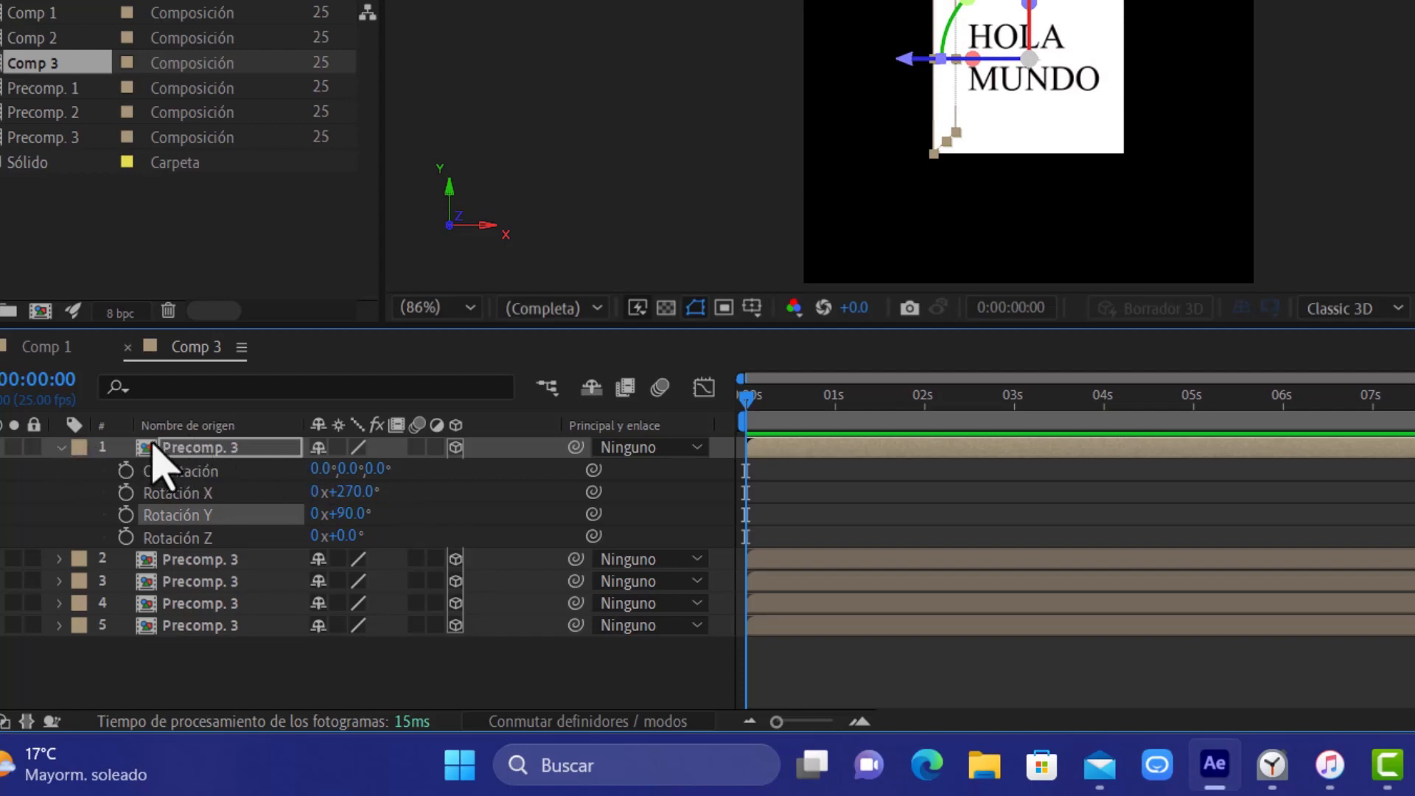
Duplicate the Precomp. 3 layer with 90° Y Rotation and set the new copy's Y Rotation to 180°
key("ctrl+d")
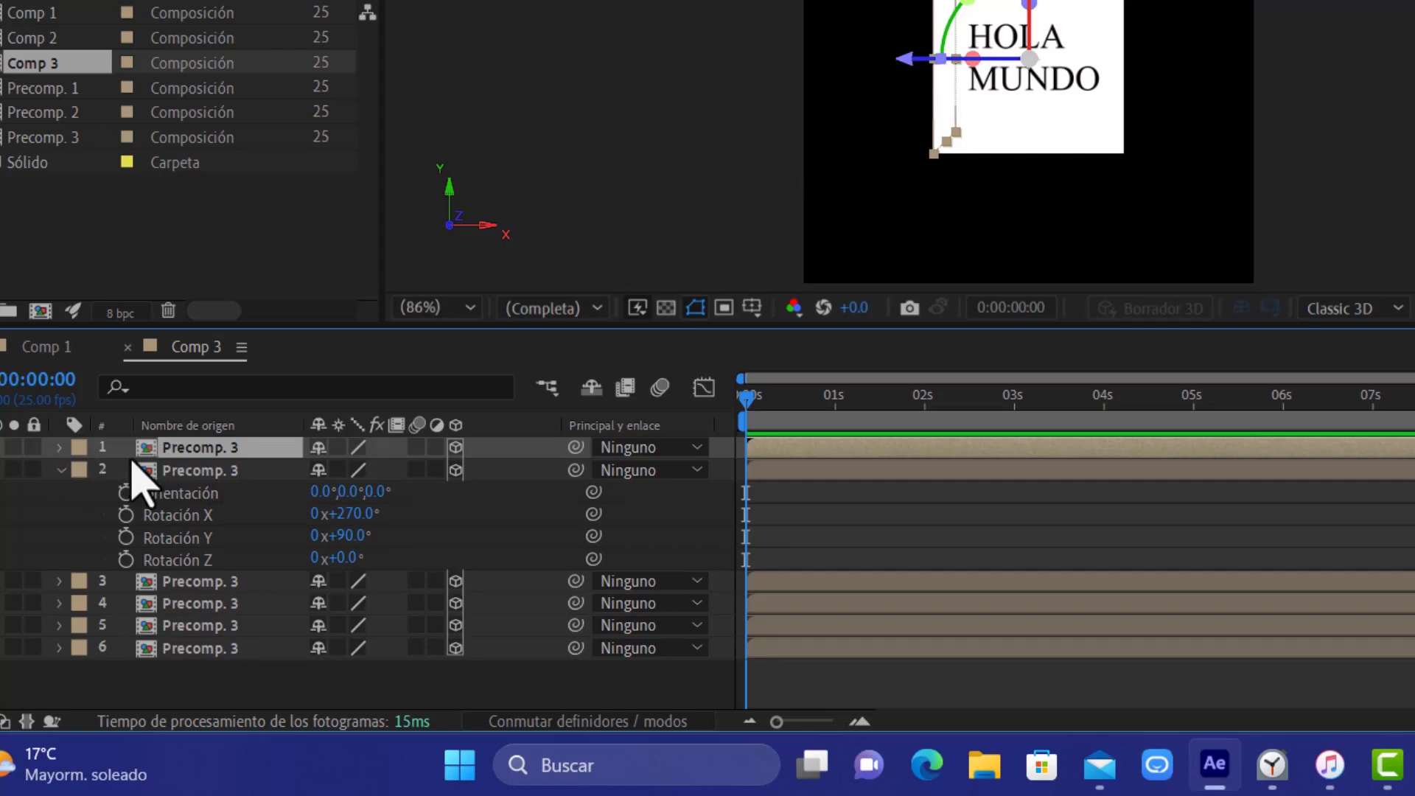
key("r")
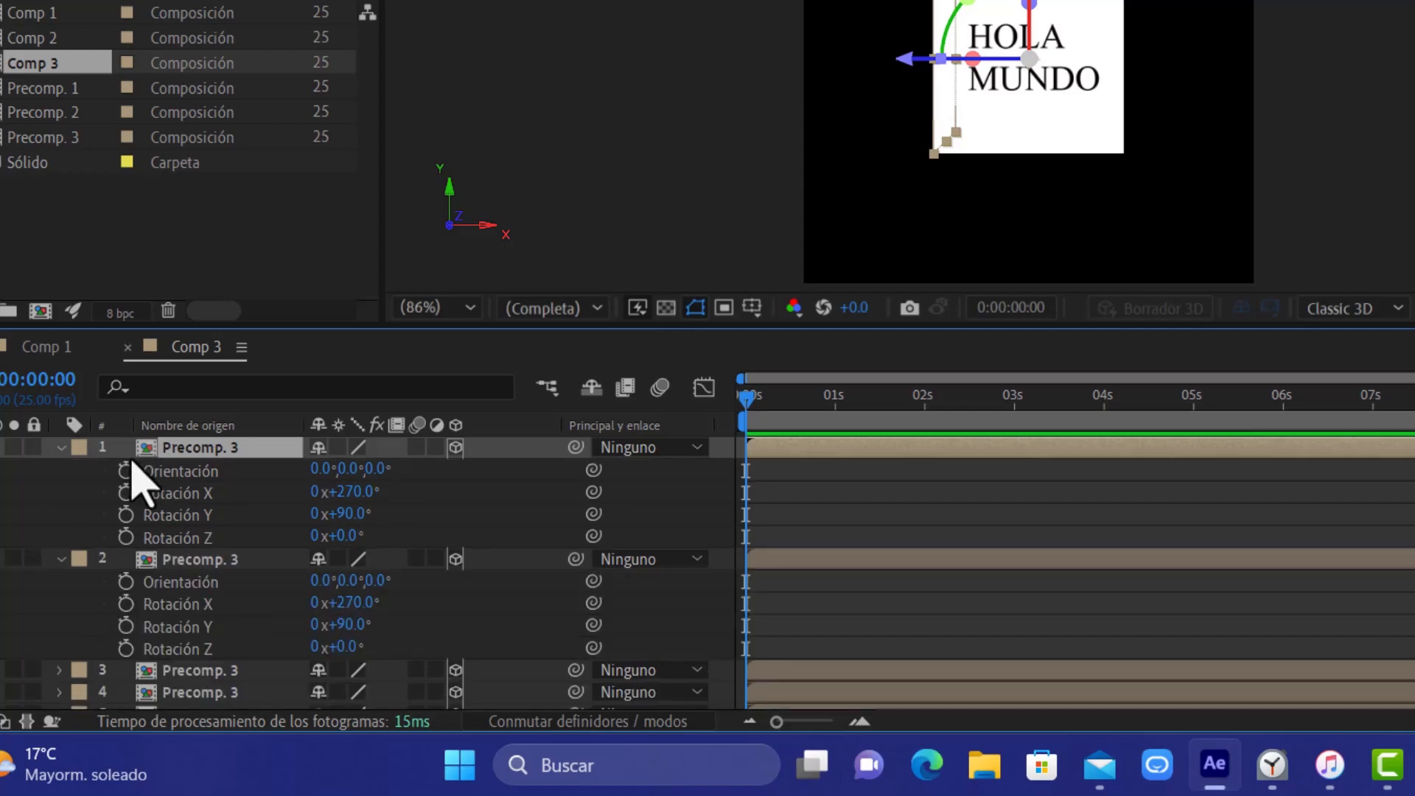
left_click(361, 513)
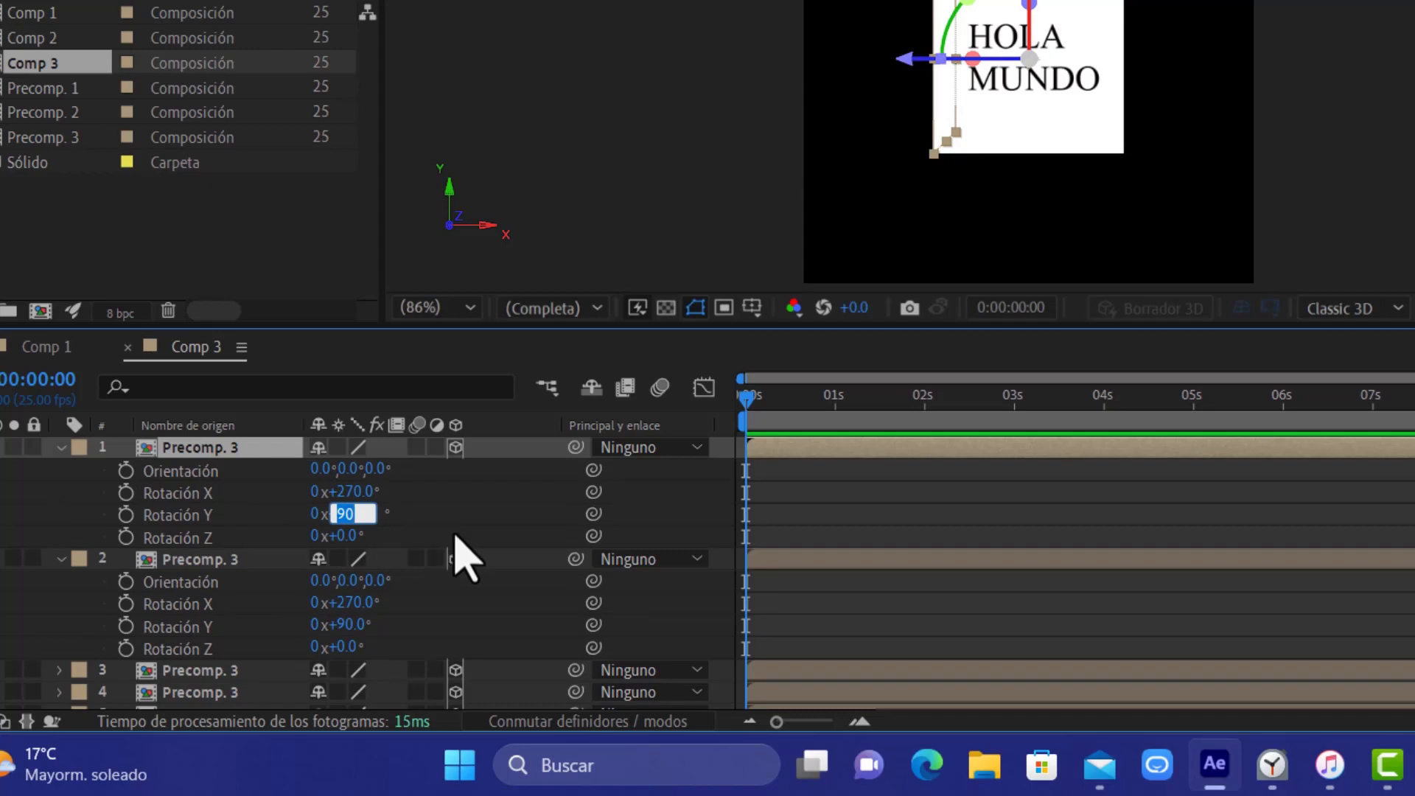
key("ctrl+d")
type("18")
key("Return")
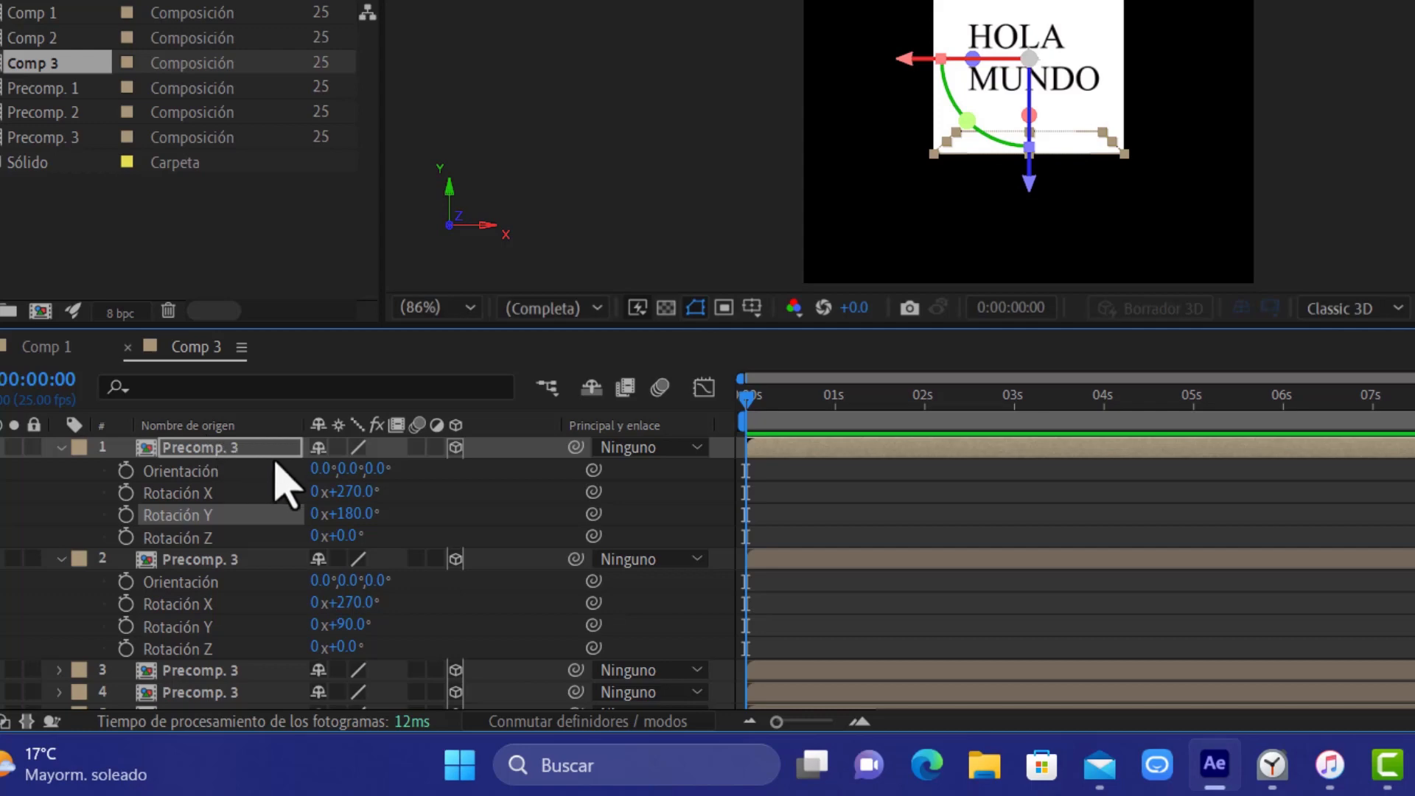
Duplicate the topmost Precomp. 3 layer, set the new copy's Y Rotation to 270° and collapse the expanded layer properties
left_click(229, 452)
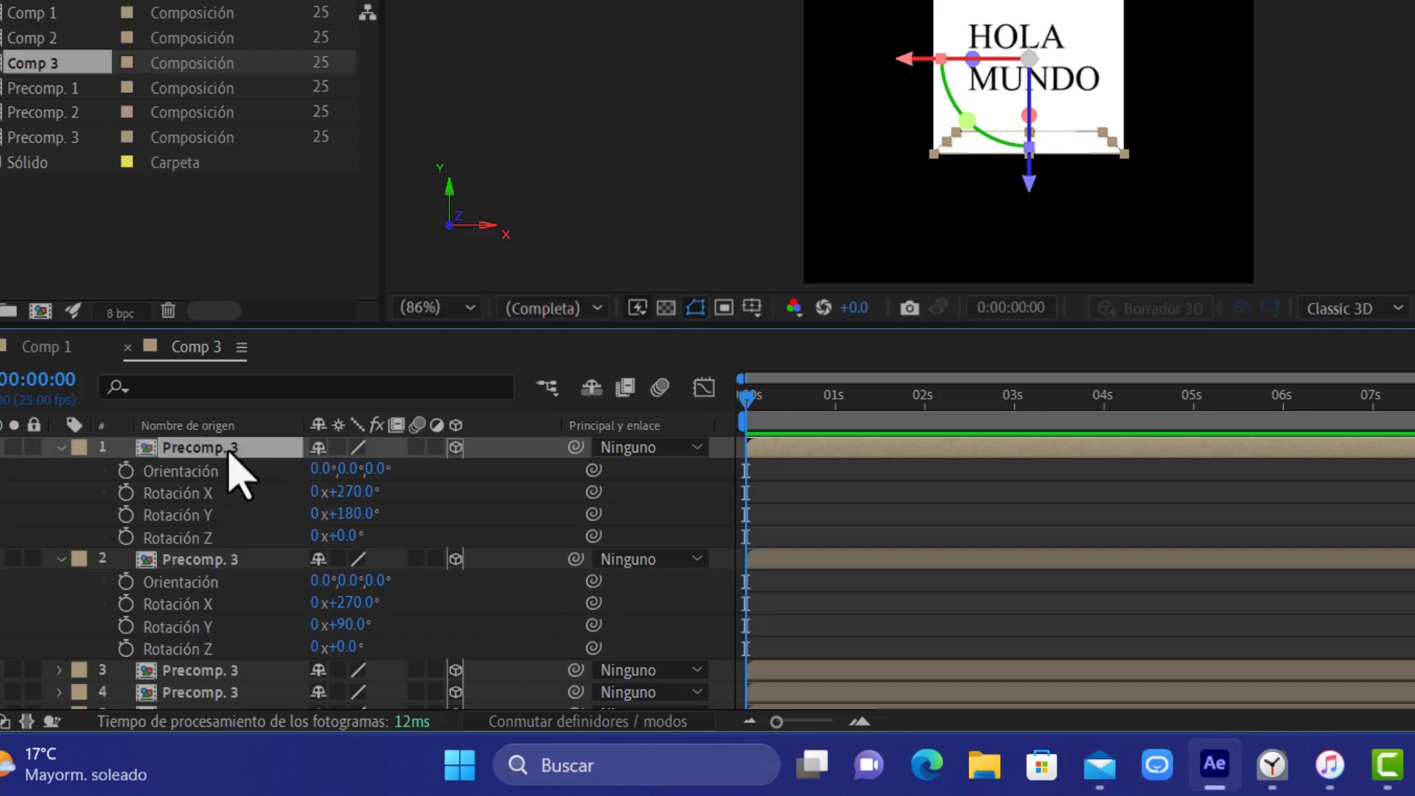
left_click(62, 559)
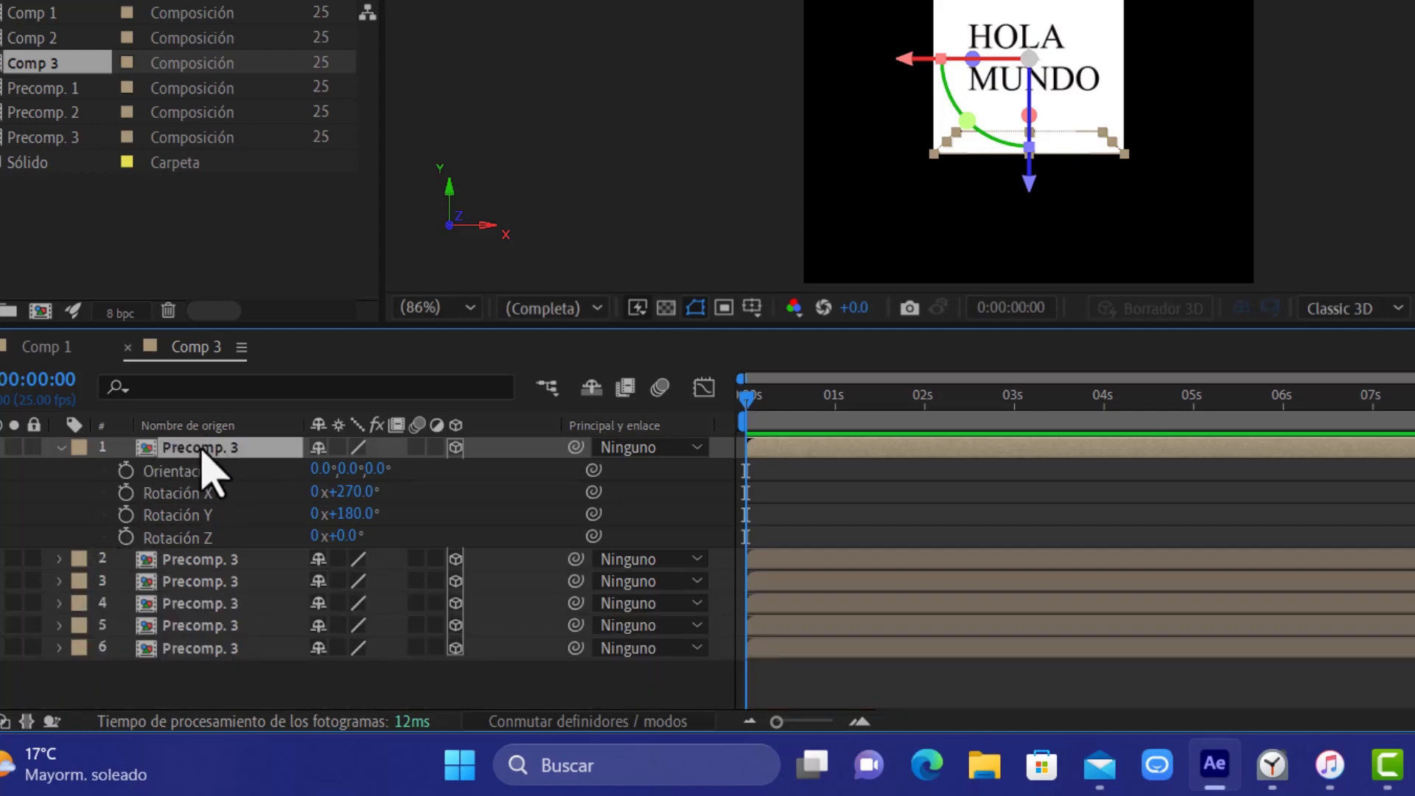
key("ctrl+d")
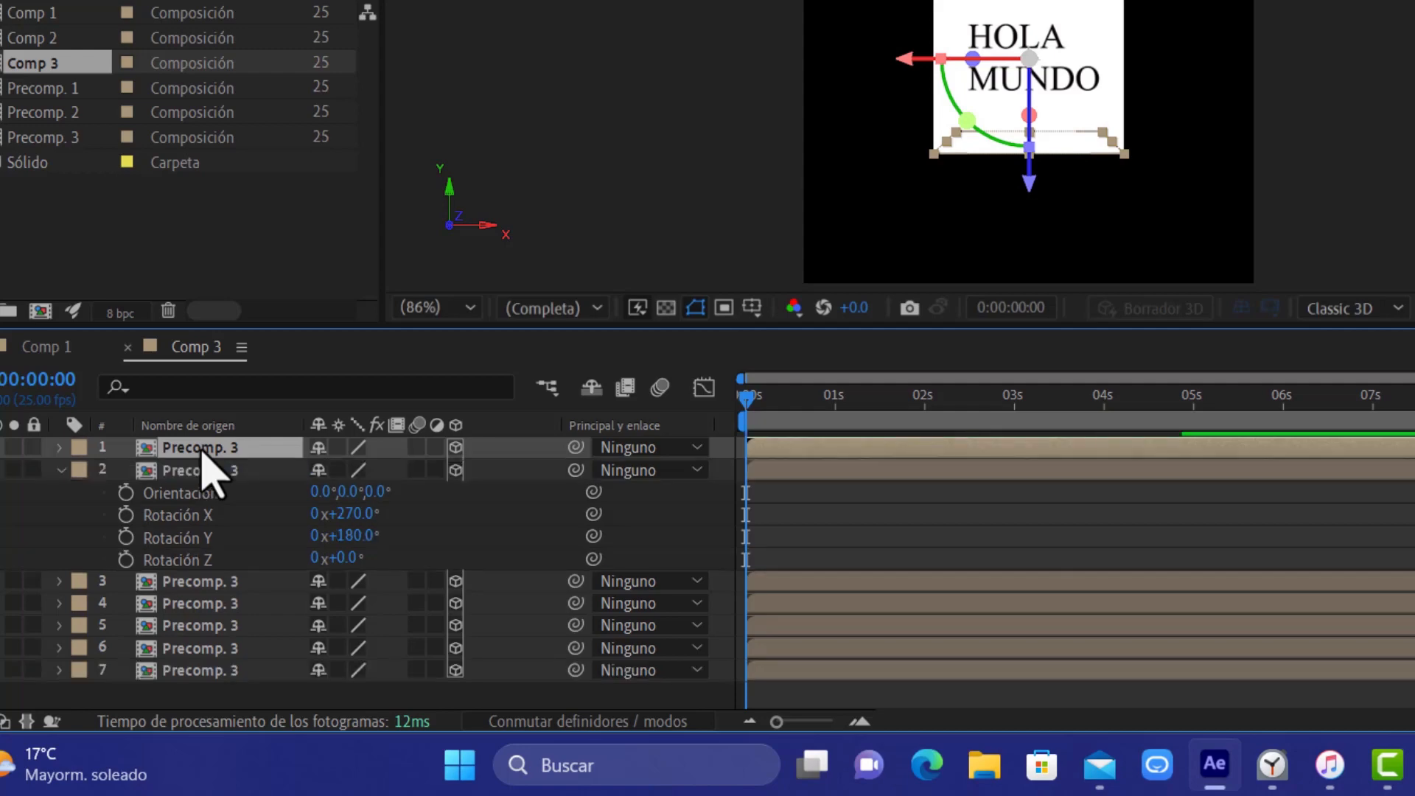
left_click(62, 470)
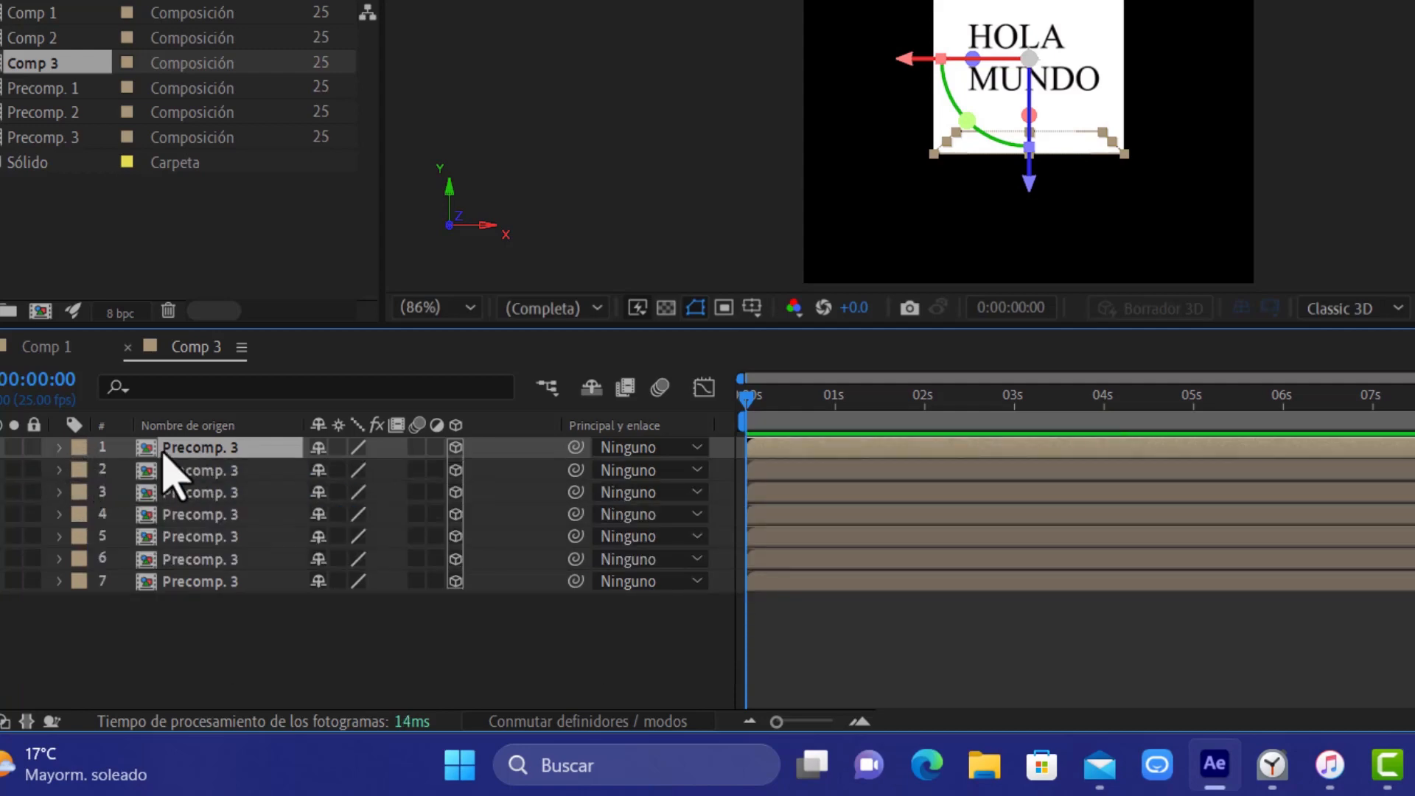
key("r")
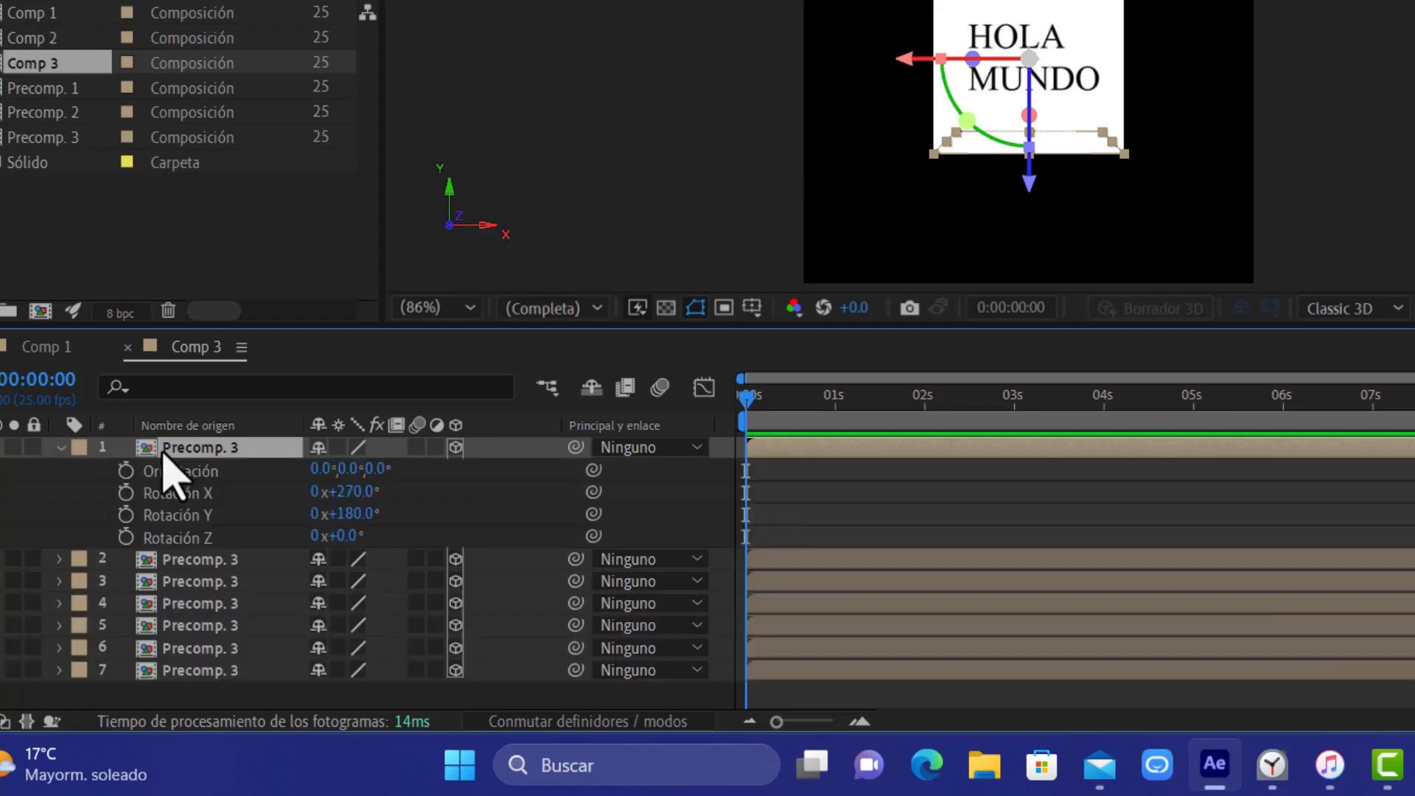
left_click(353, 513)
type("2")
key("ctrl+d")
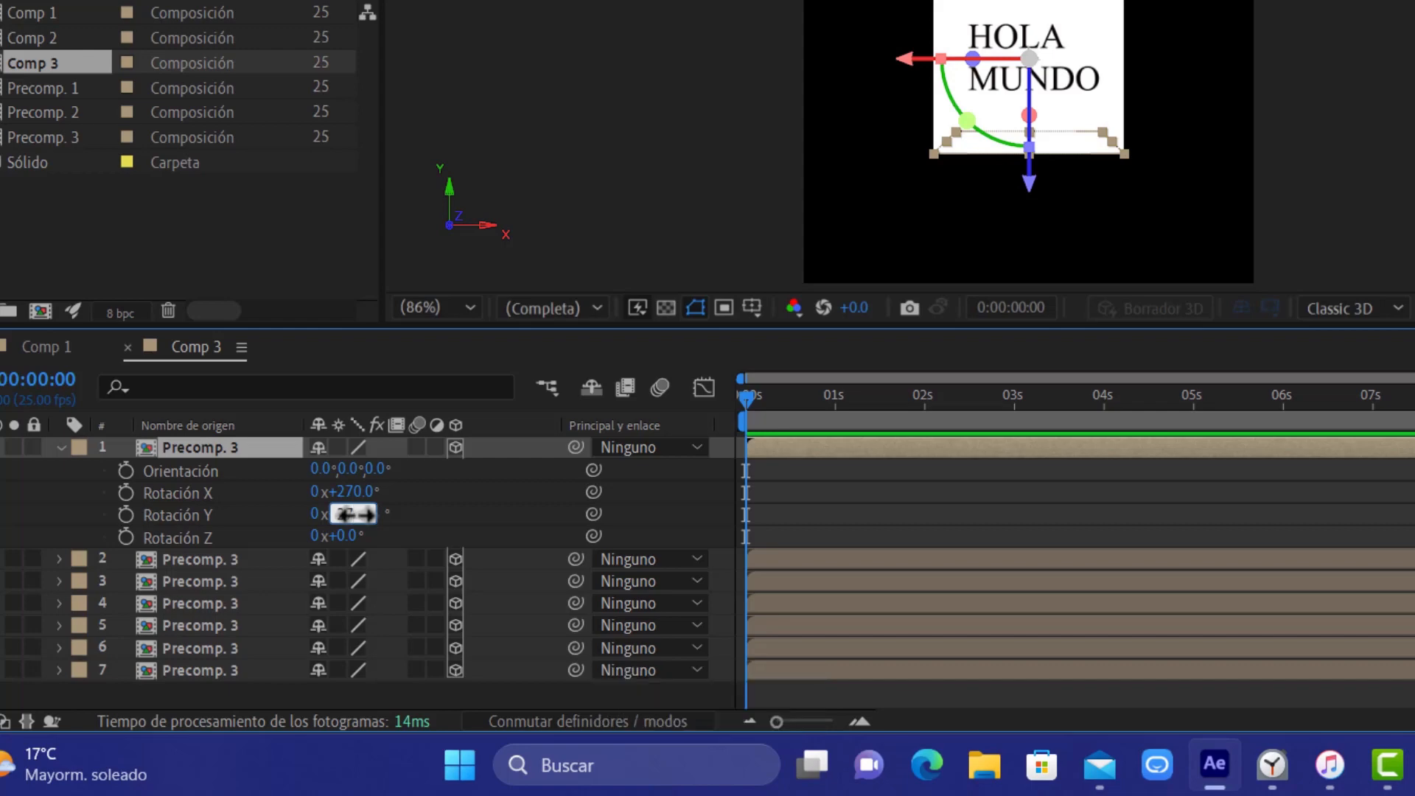
key("Return")
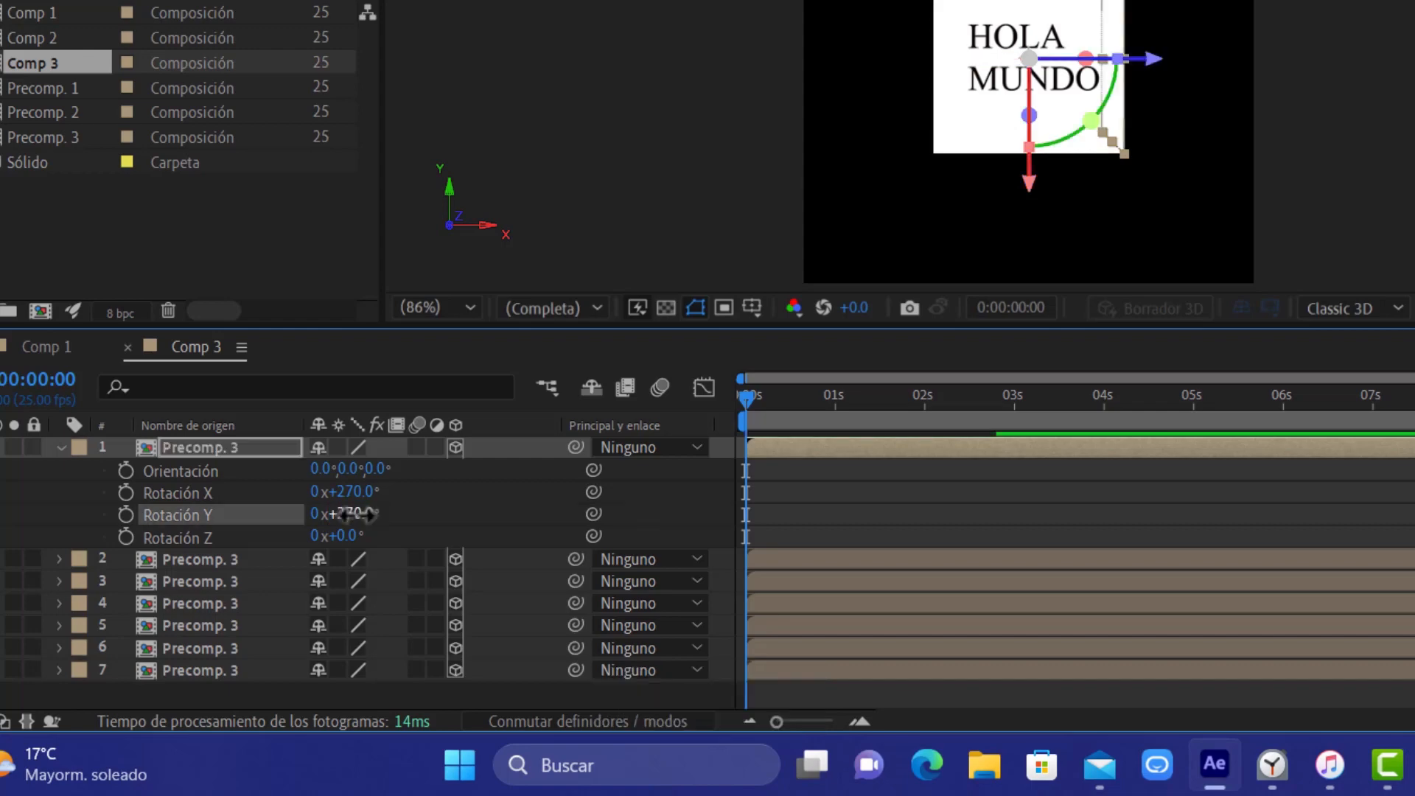
left_click(59, 447)
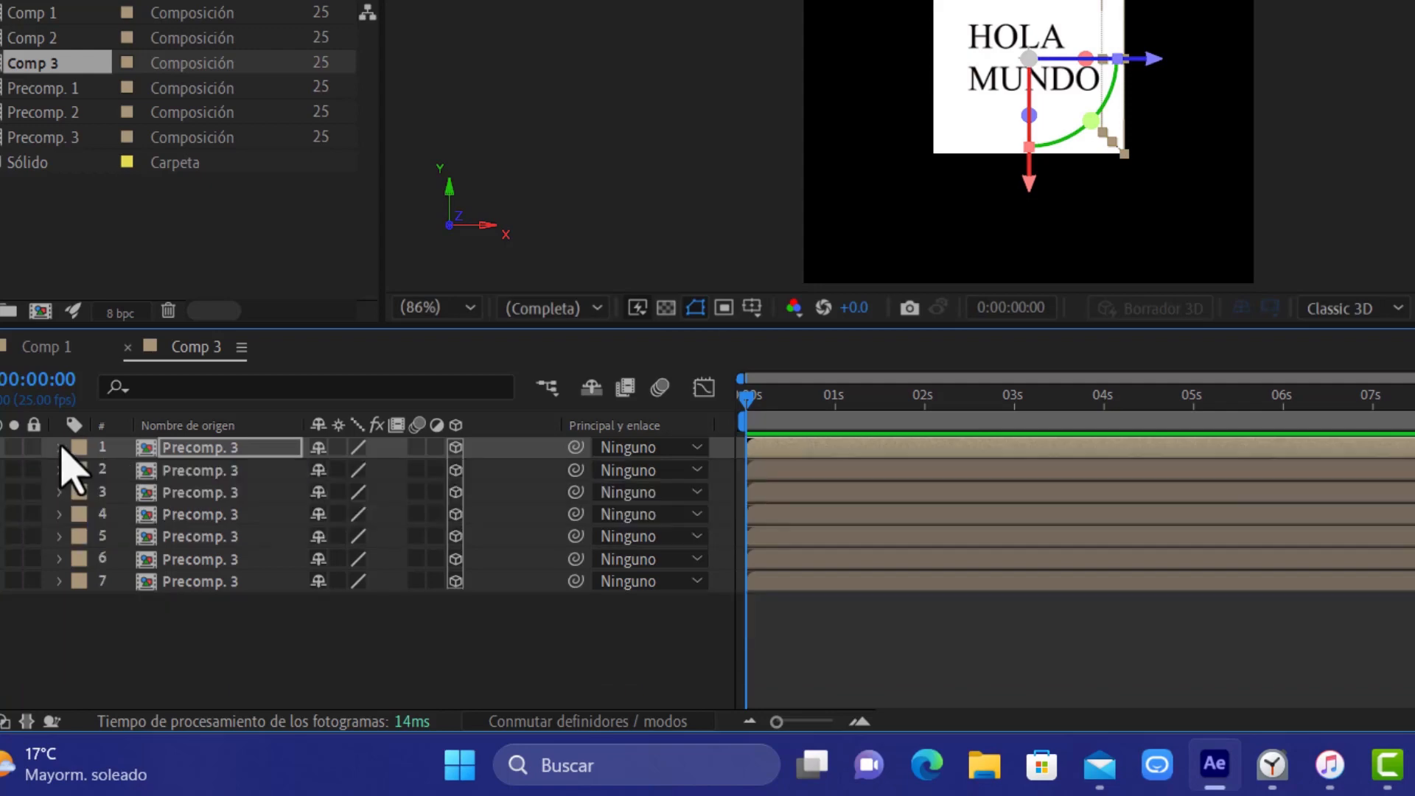
Add a null object to Comp 3 and turn it into a 3D layer
right_click(288, 641)
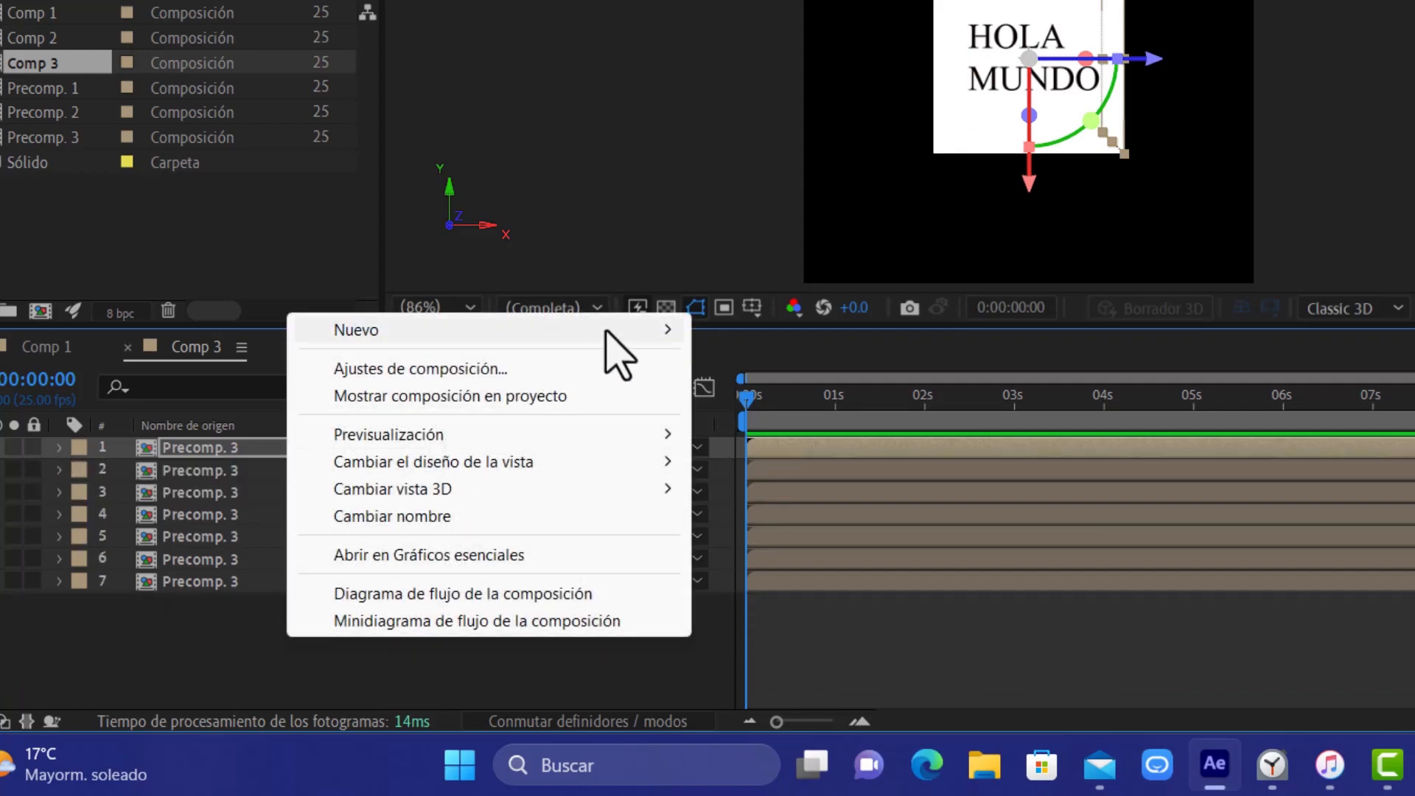
mouse_move(606, 335)
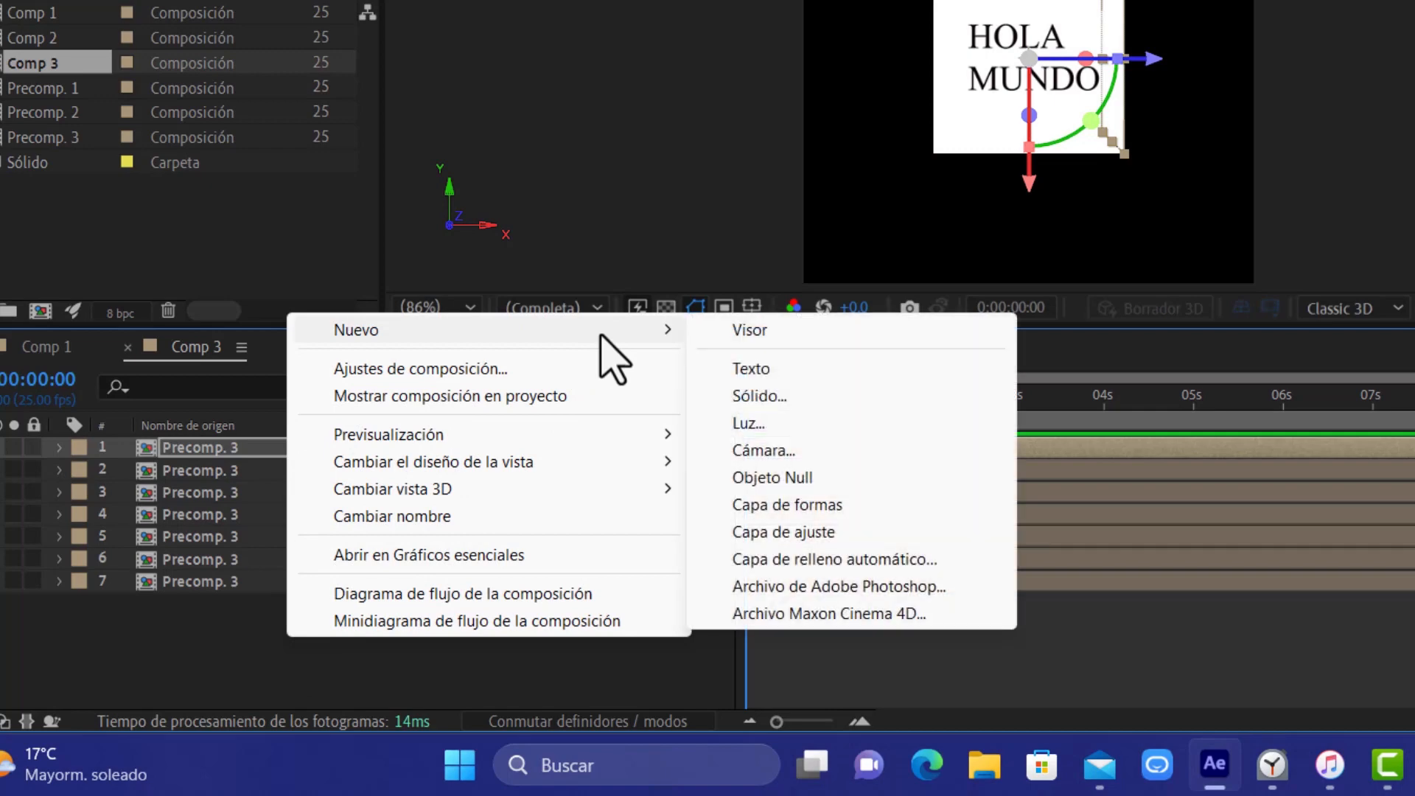
left_click(796, 479)
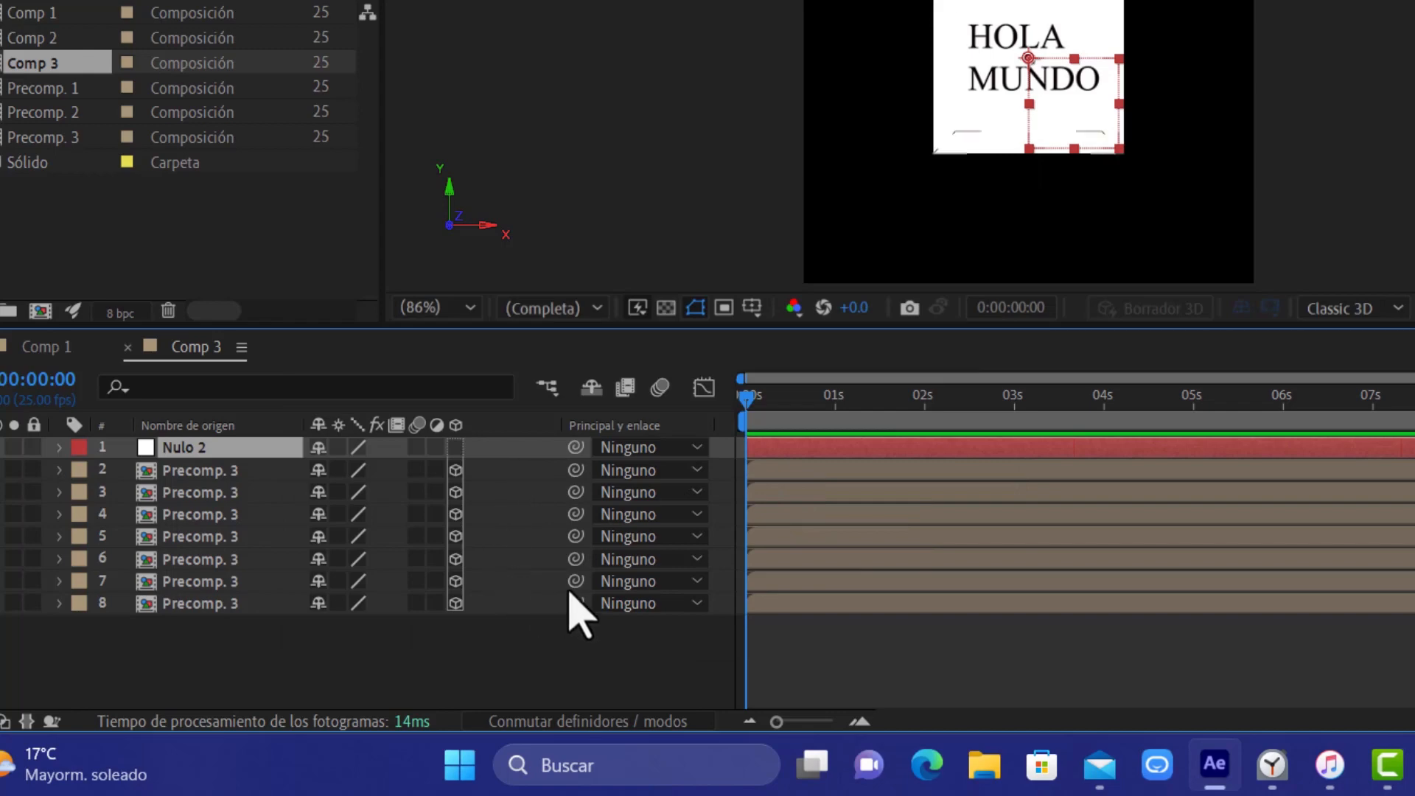
left_click(455, 448)
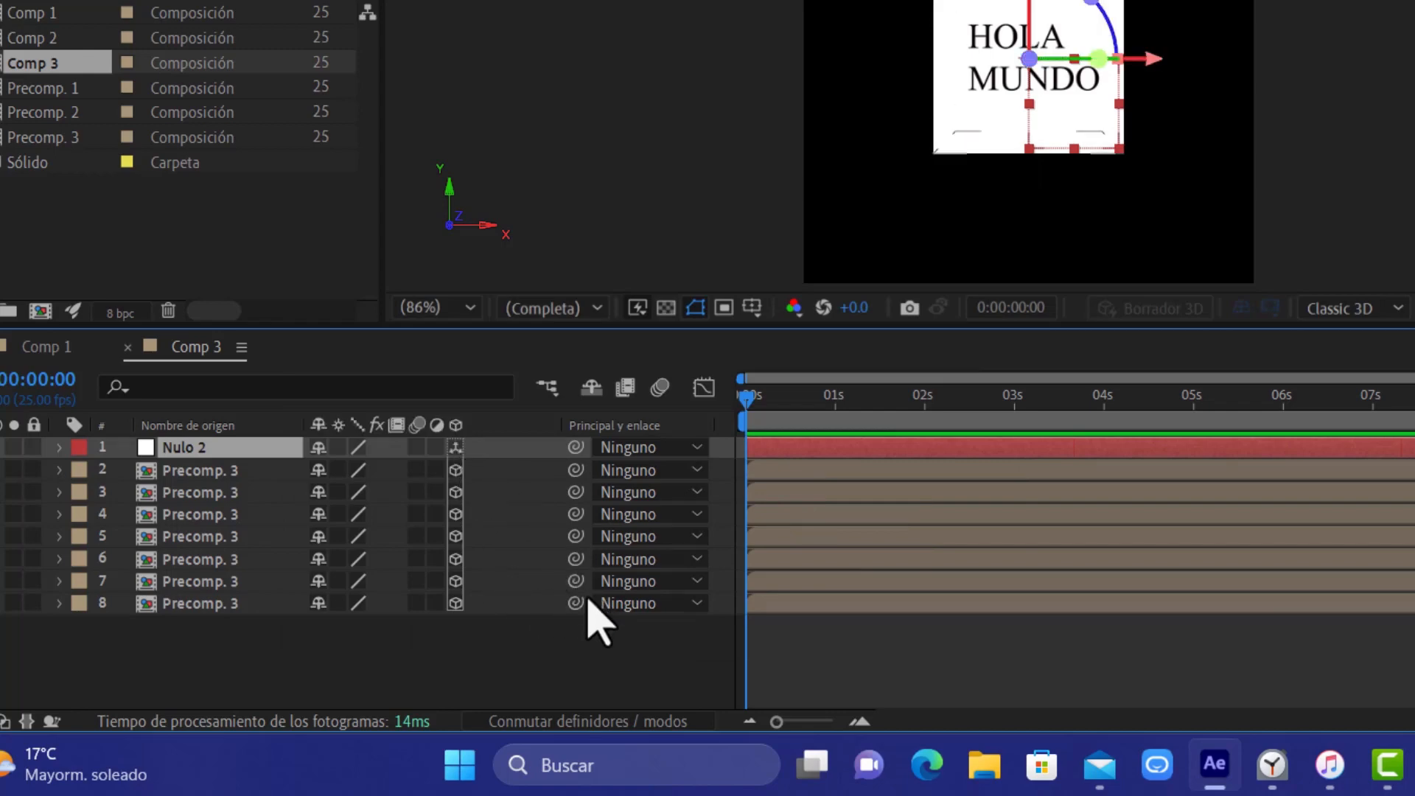
Parent all seven Precomp. 3 layers to the Nulo 2 layer
left_click(262, 475)
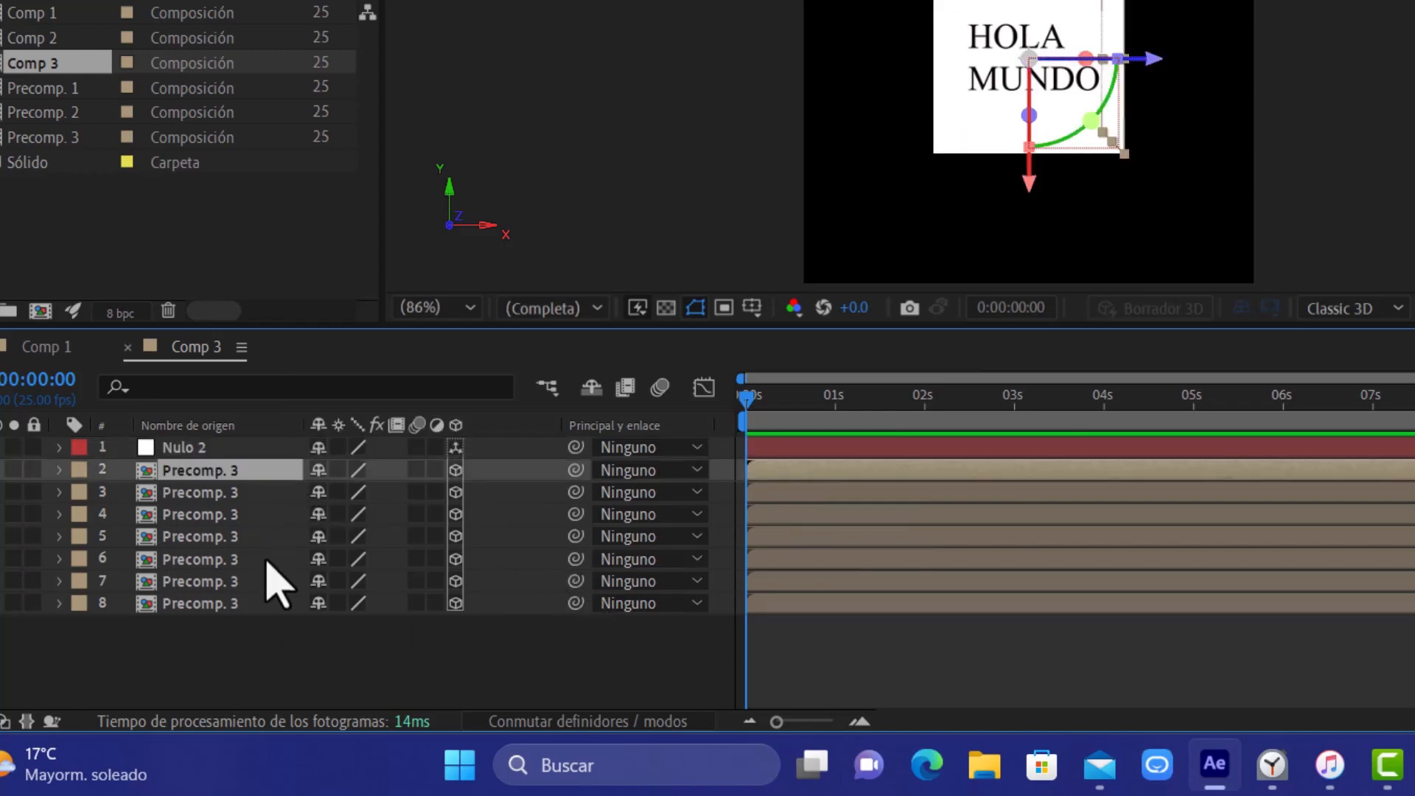
left_click(259, 603, "shift")
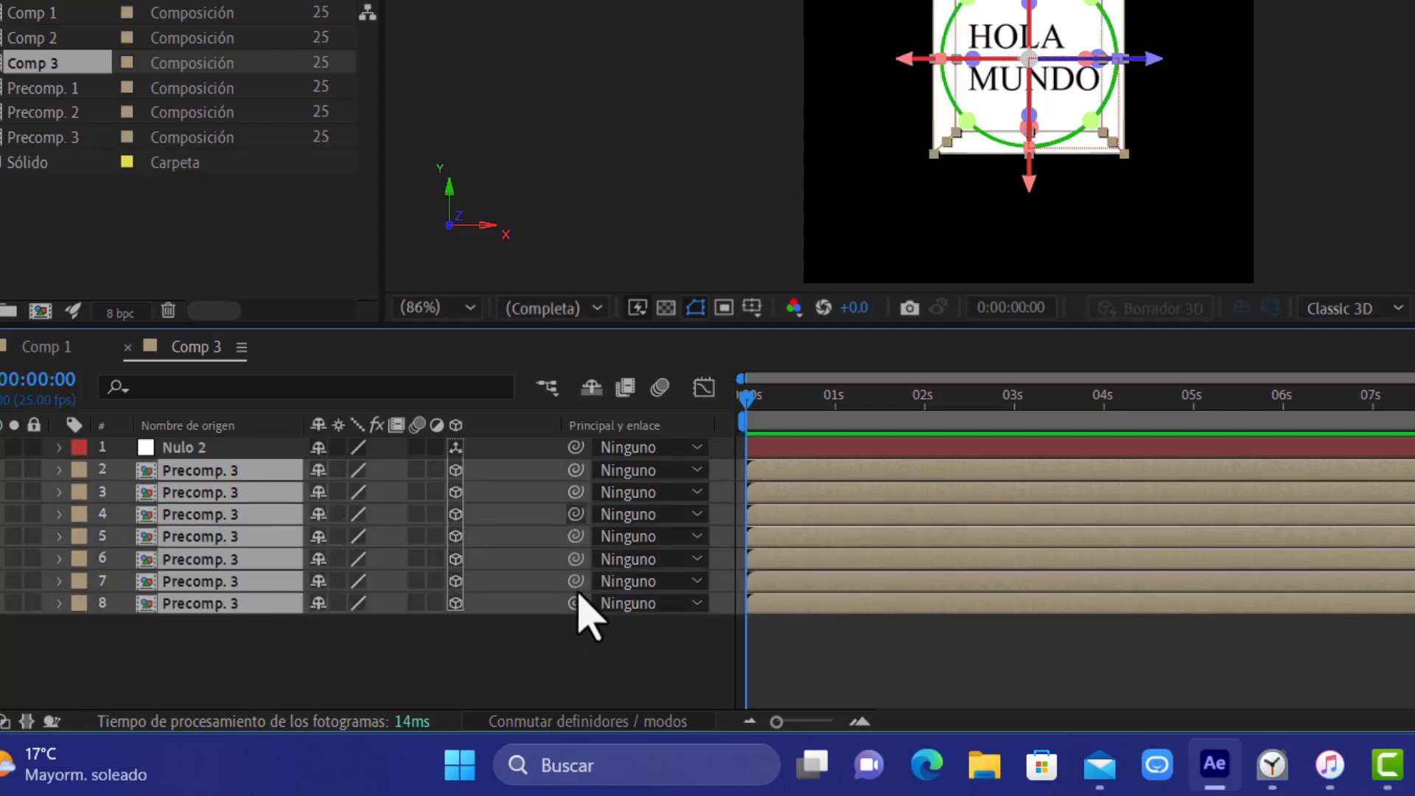
left_click_drag(575, 469, 228, 453)
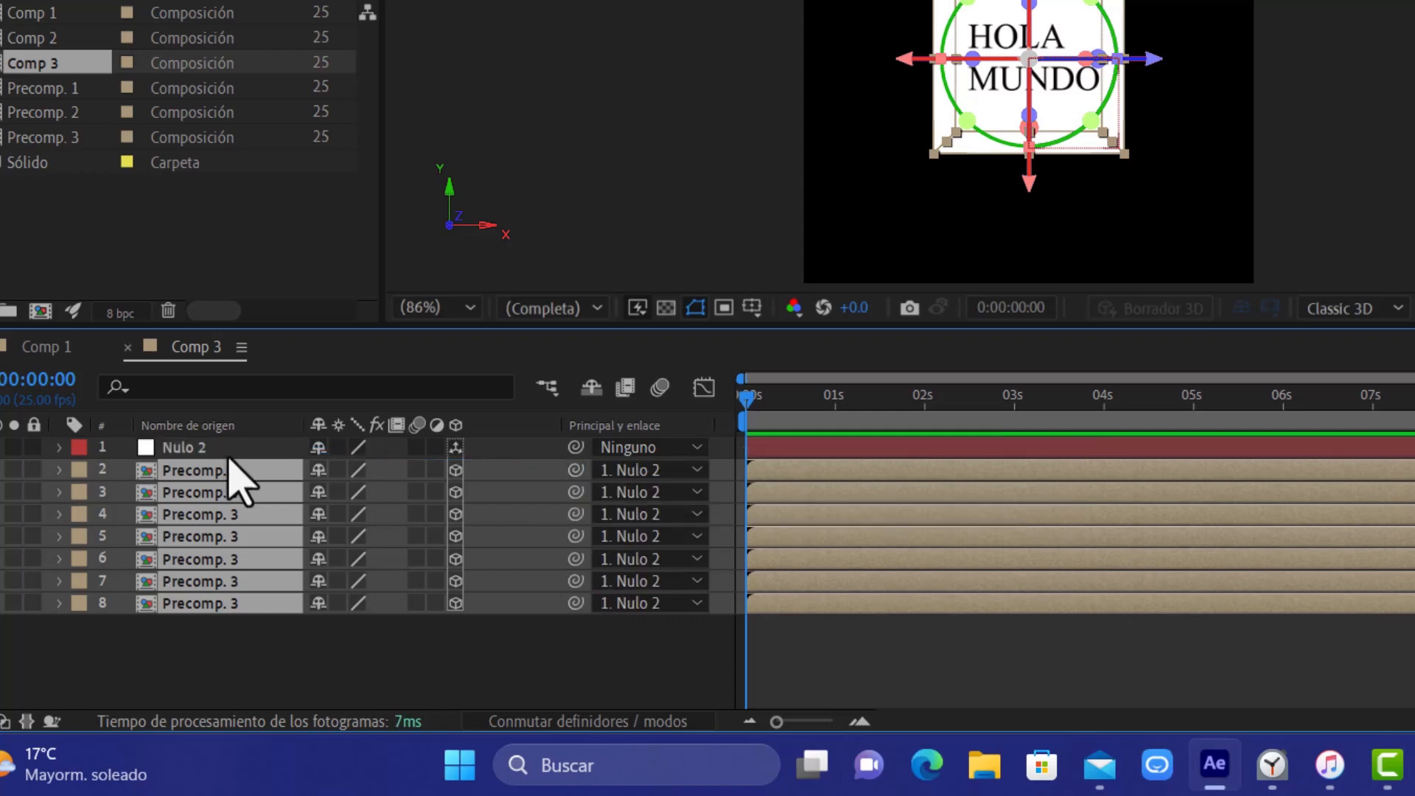
Reveal the rotation properties of Nulo 2 and turn the cube to about 25° in Y and 11° in X
left_click(193, 448)
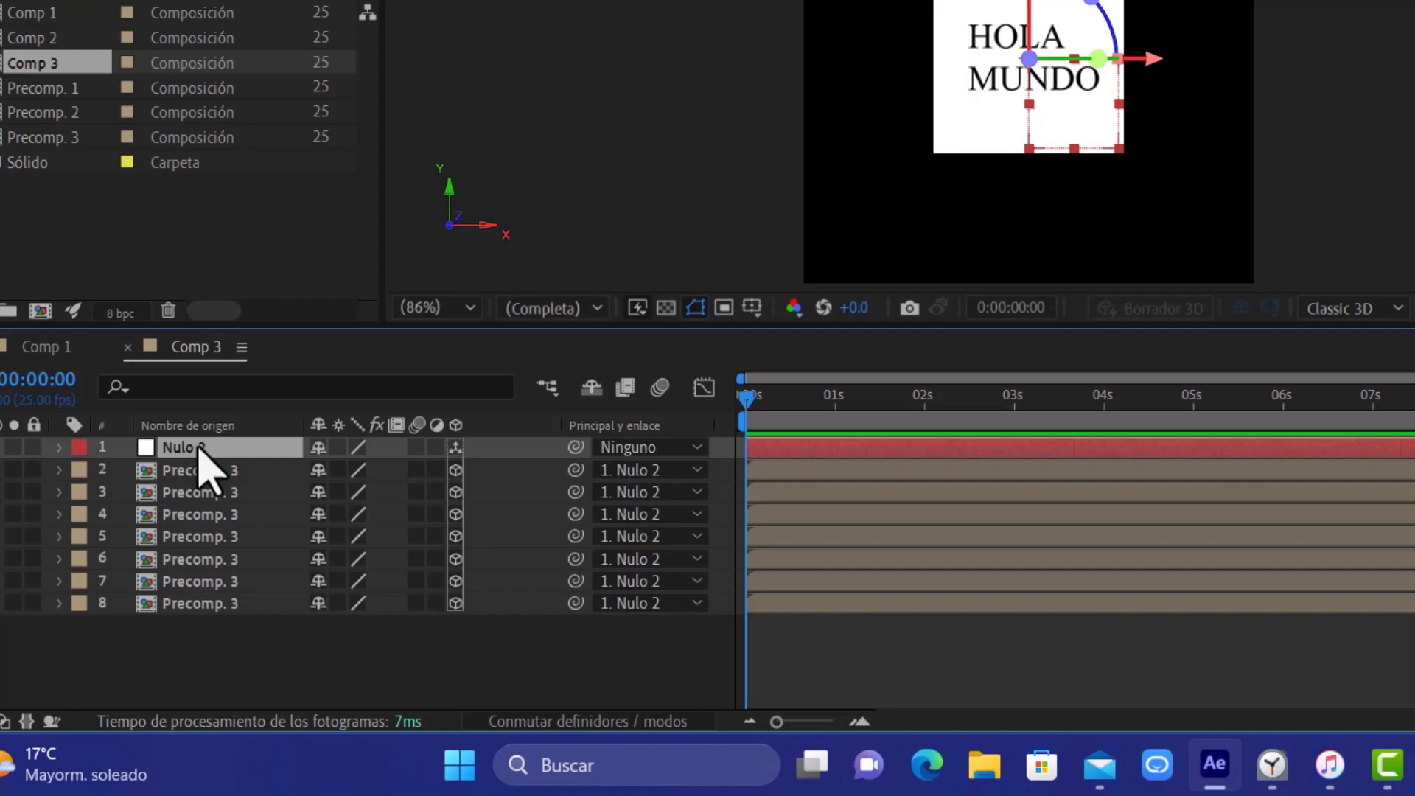
key("r")
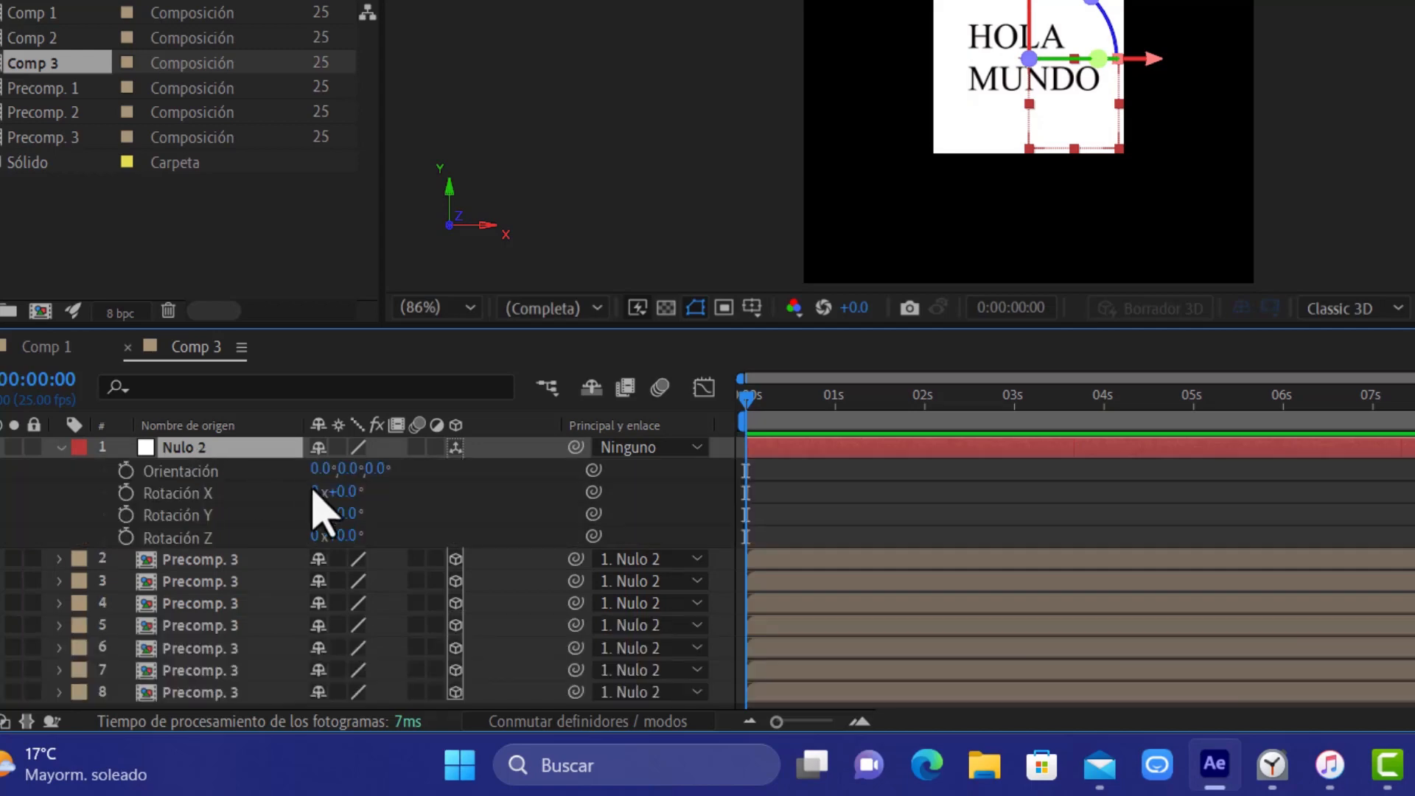
mouse_move(353, 517)
left_mouse_down()
mouse_move(405, 502)
mouse_move(333, 507)
mouse_move(366, 501)
left_mouse_up()
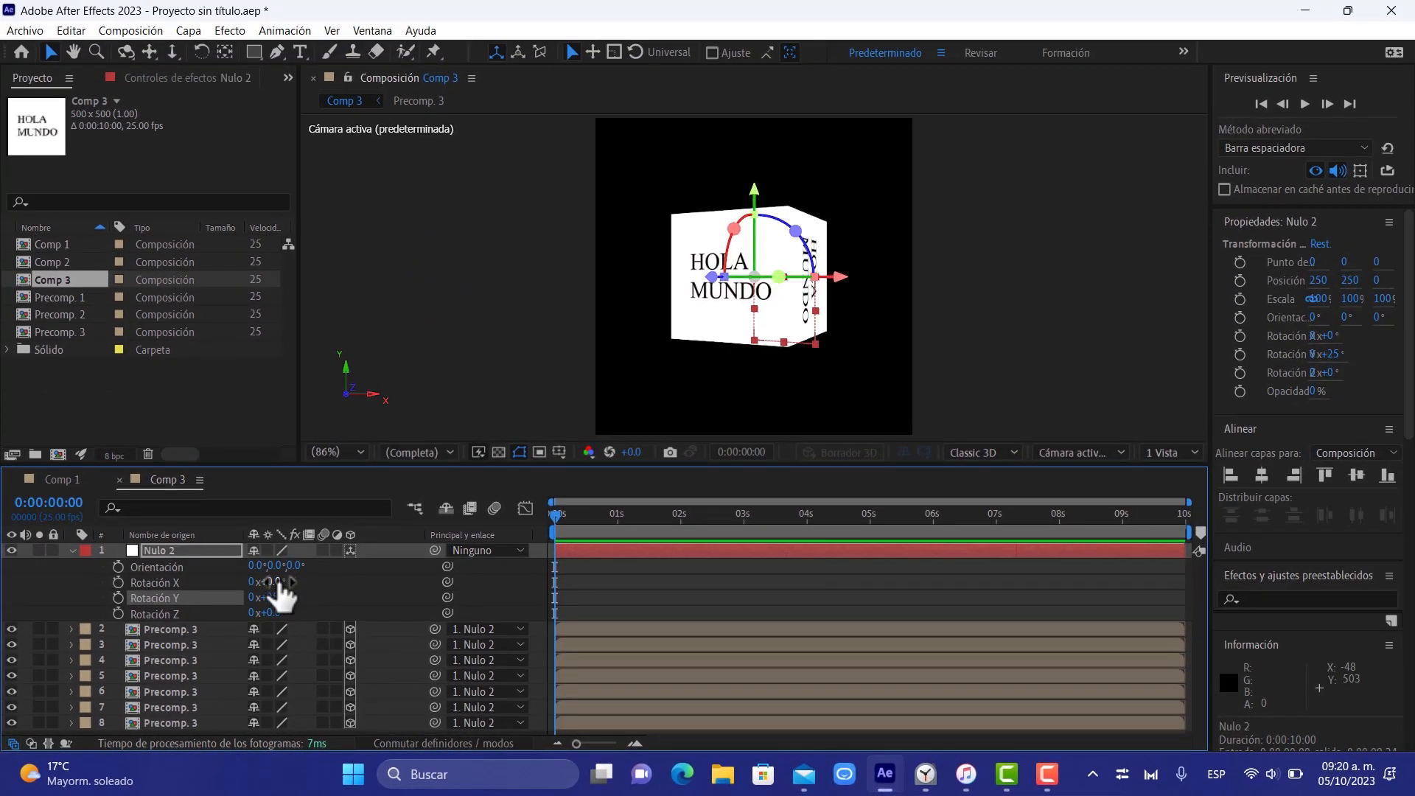
mouse_move(278, 582)
left_mouse_down()
mouse_move(295, 581)
mouse_move(273, 589)
left_mouse_up()
Reset the X Rotation and Y Rotation of Nulo 2 to 0°
left_click(279, 582)
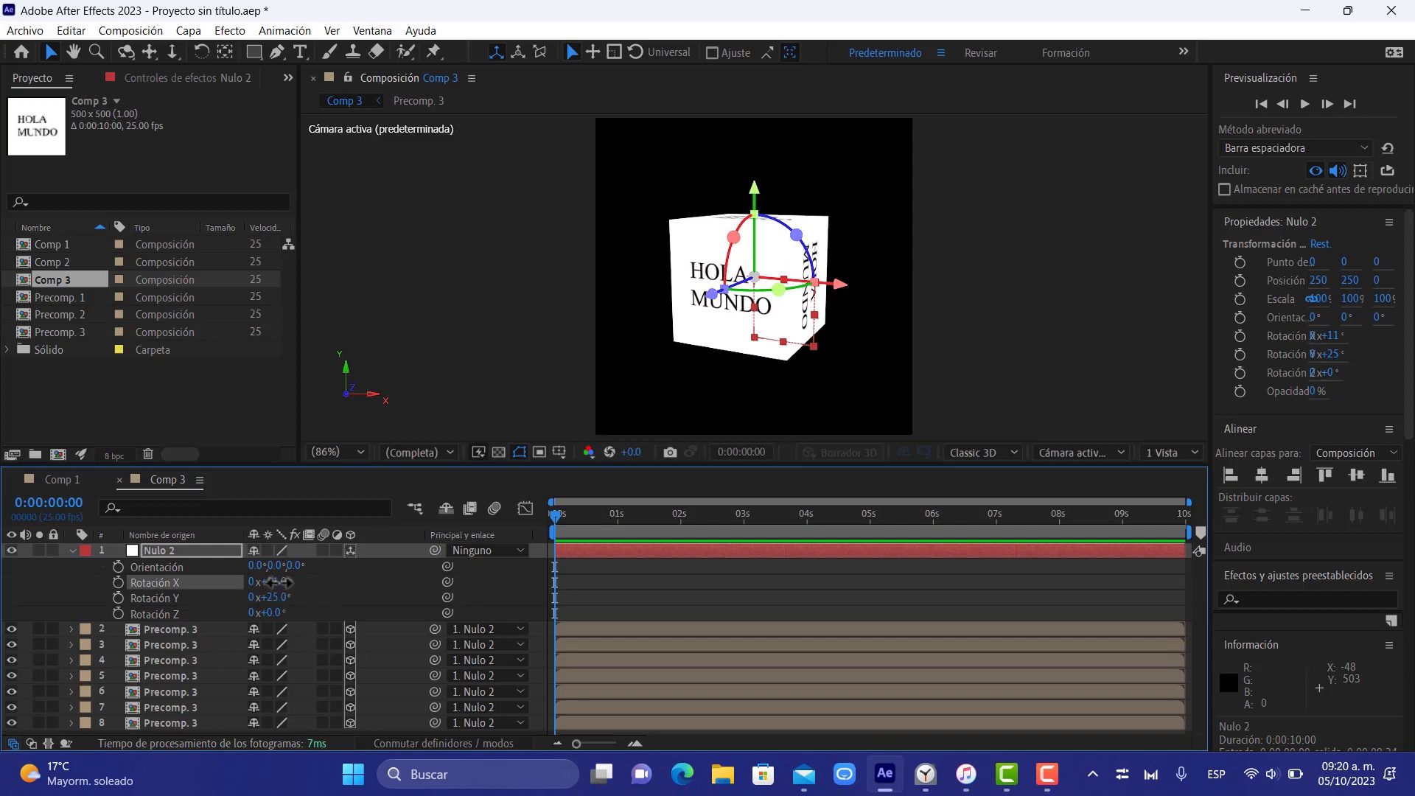
type("0")
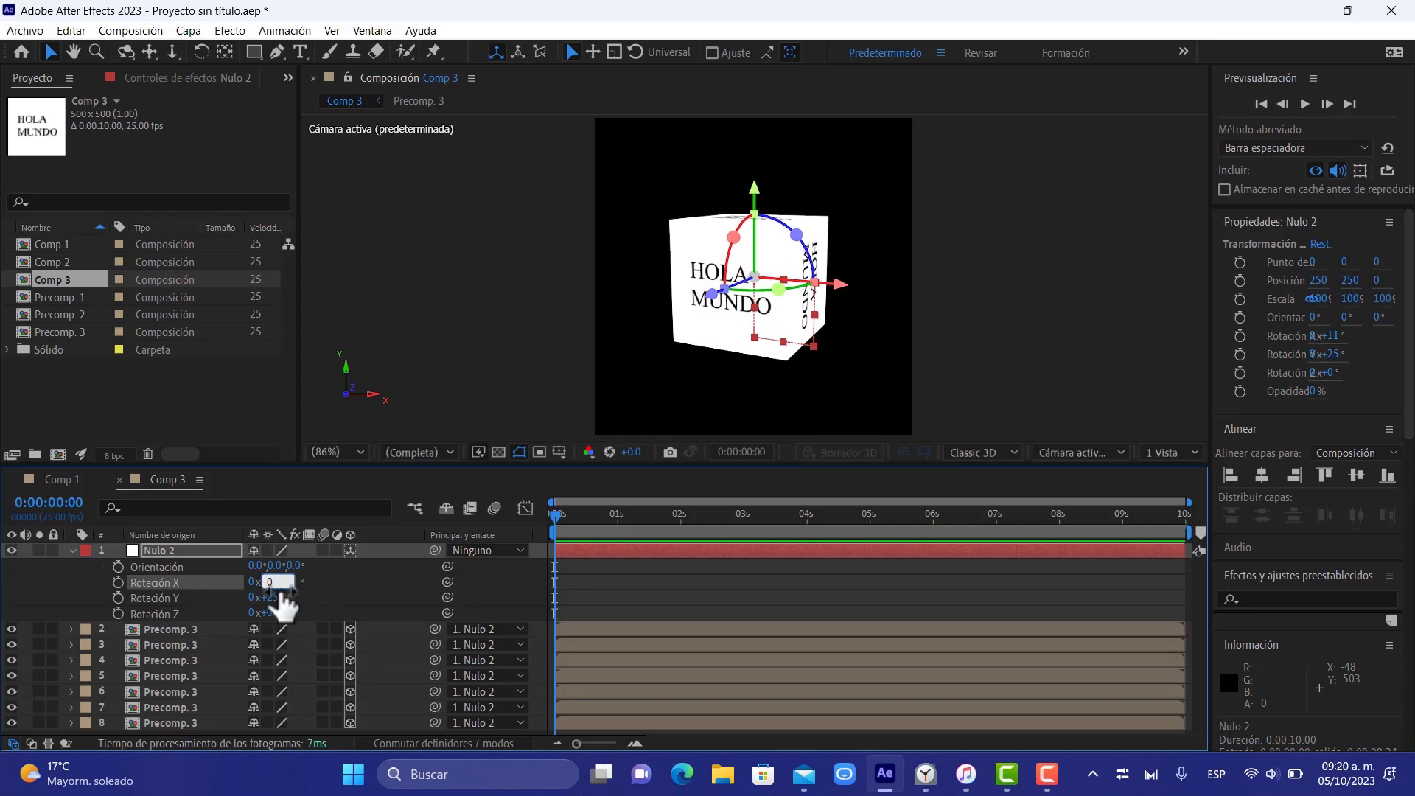
key("Return")
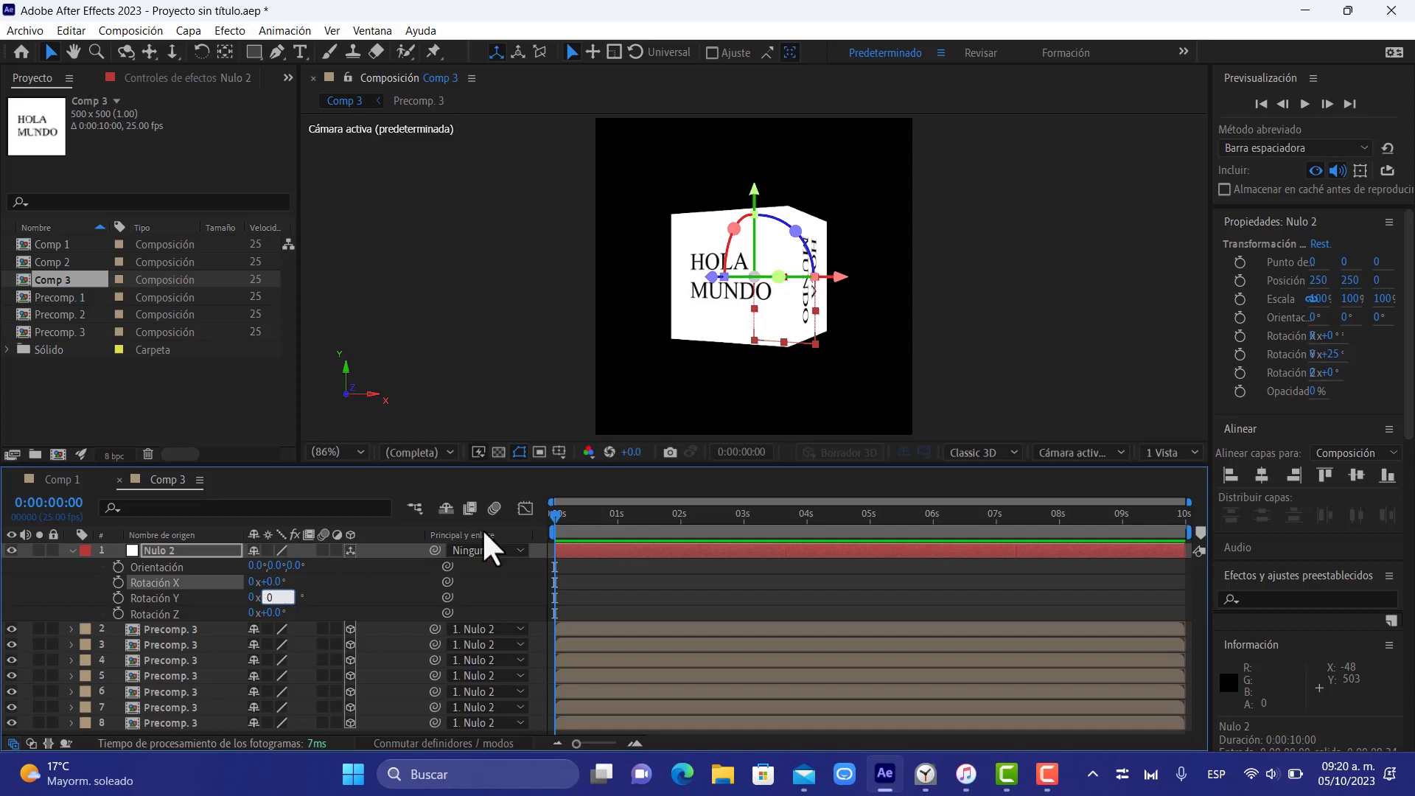
type("0")
key("Return")
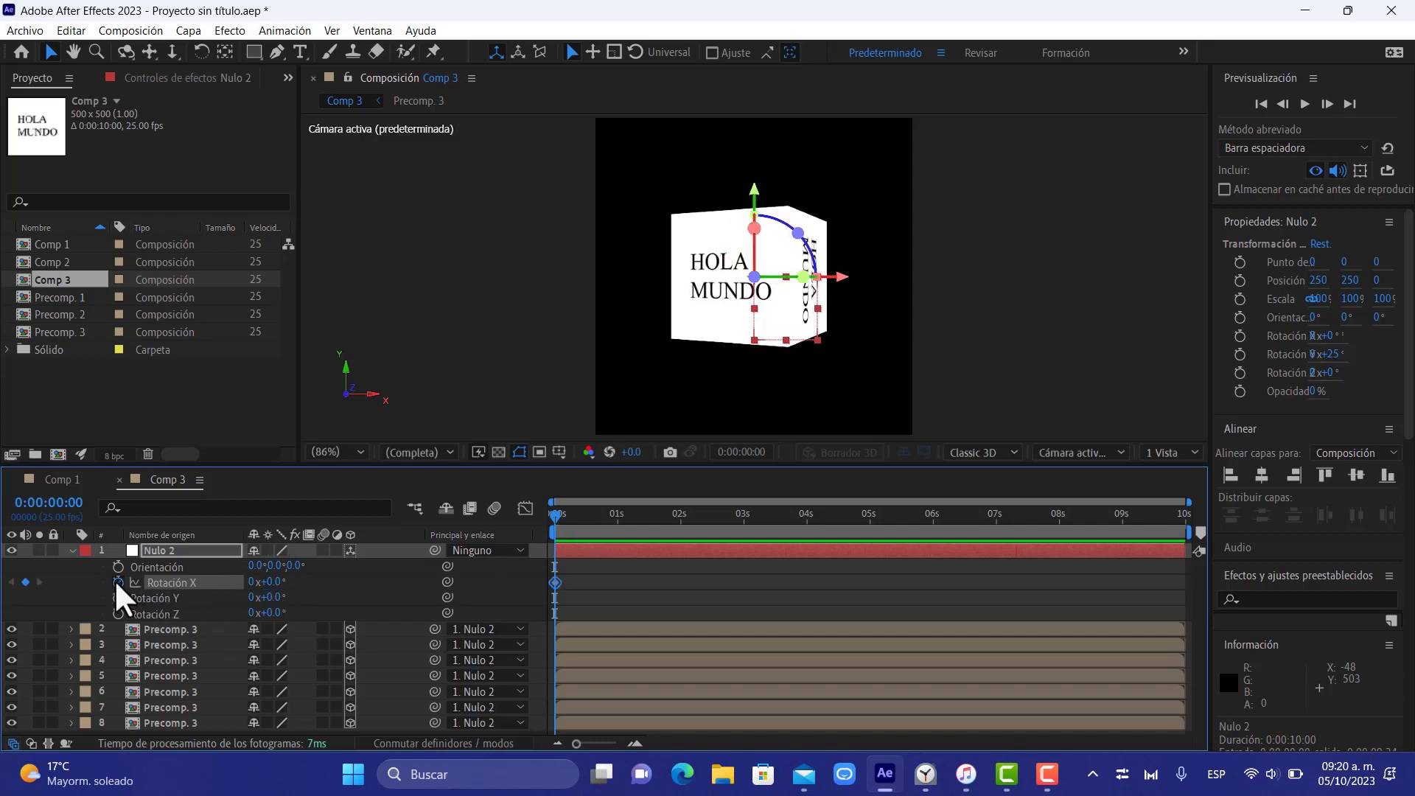
Enable keyframing for X, Y and Z Rotation of Nulo 2 at 0:00:00:00
left_click(115, 581)
left_click(115, 597)
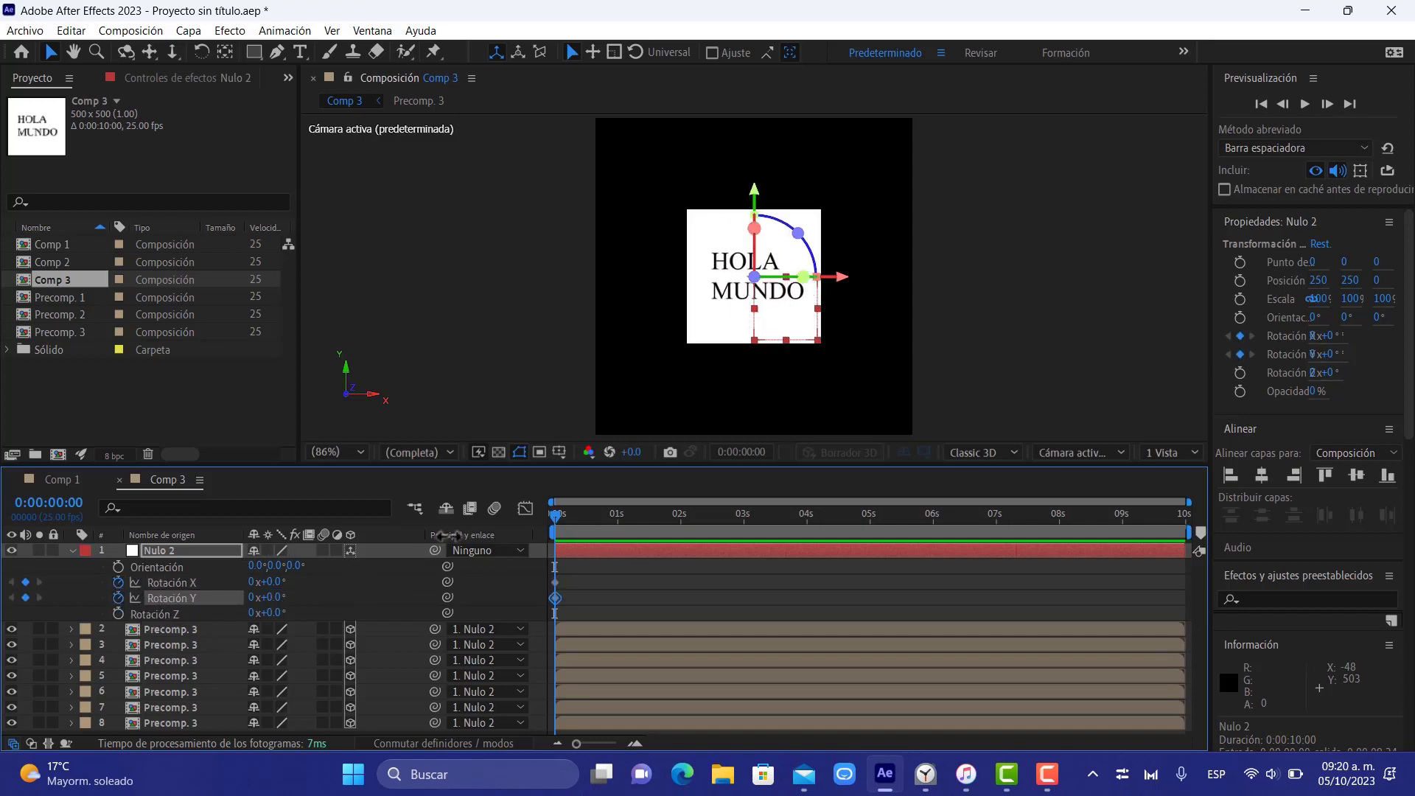
left_click(118, 613)
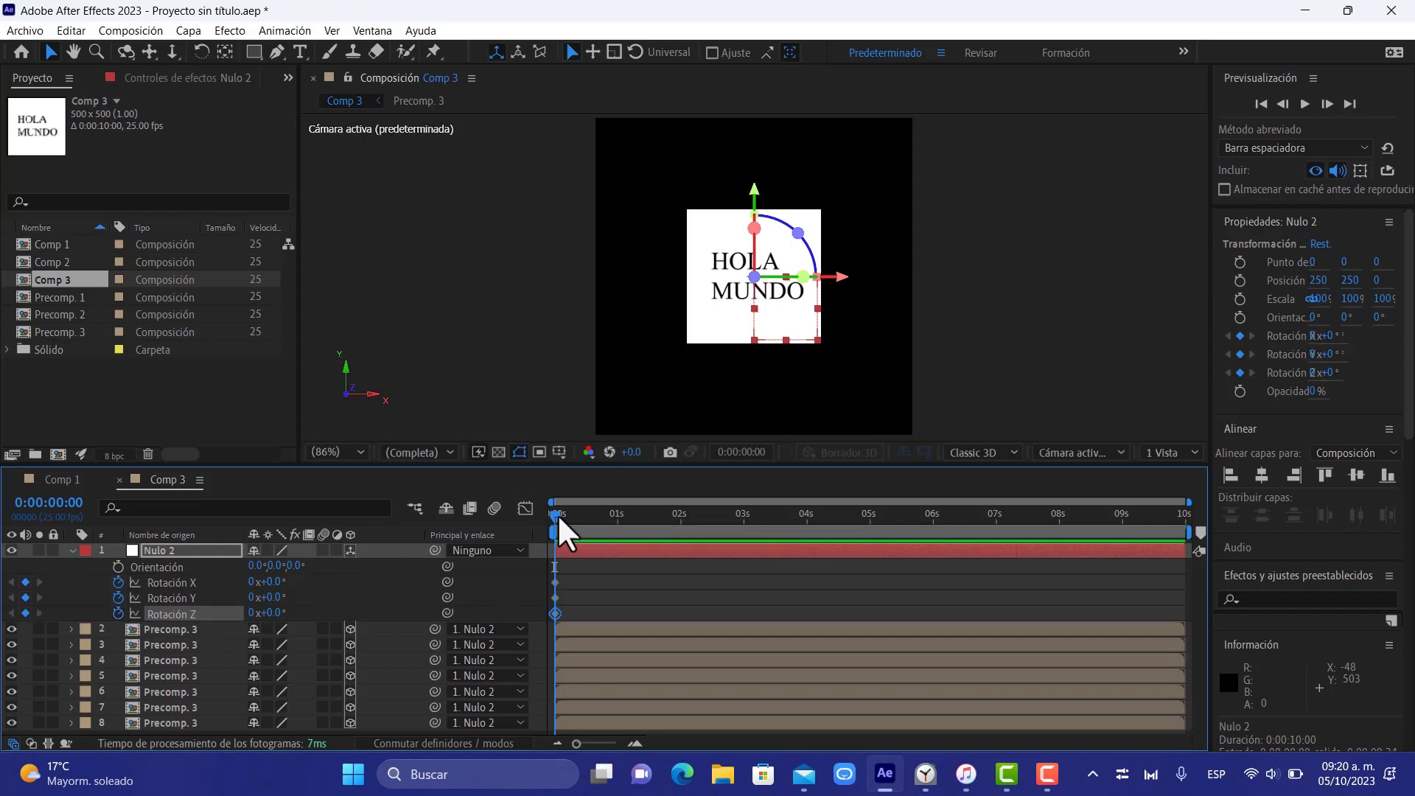
Add X, Y and Z Rotation keyframes at 0° to Nulo 2 at 0:00:08:20
left_click_drag(557, 514, 1111, 529)
left_click(25, 582)
left_click(25, 597)
left_click(25, 613)
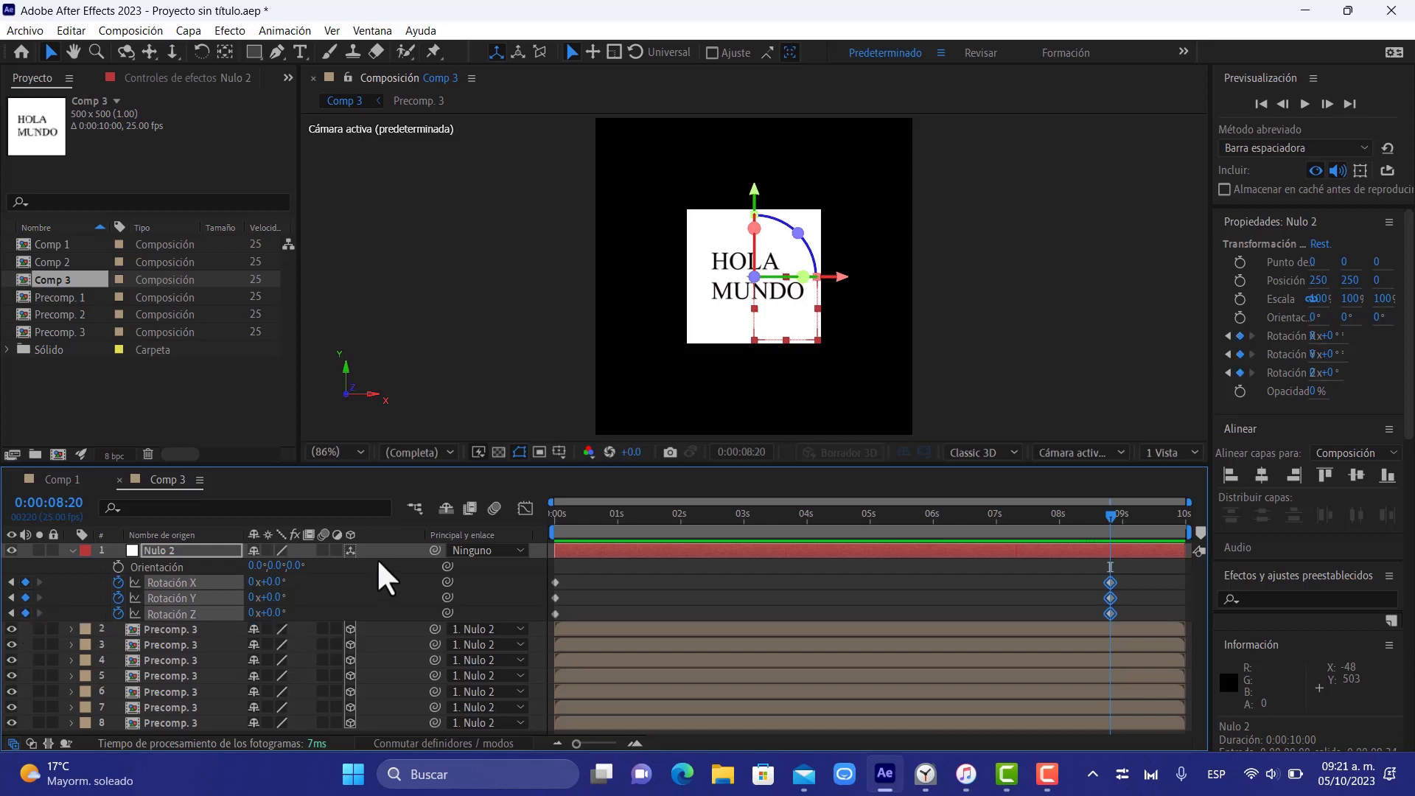
Keyframe Nulo 2's X Rotation at 50° at 0:00:02:00, Y Rotation at 222° at 0:00:03:13 and Z Rotation at 119° at 0:00:06:06
left_click(683, 522)
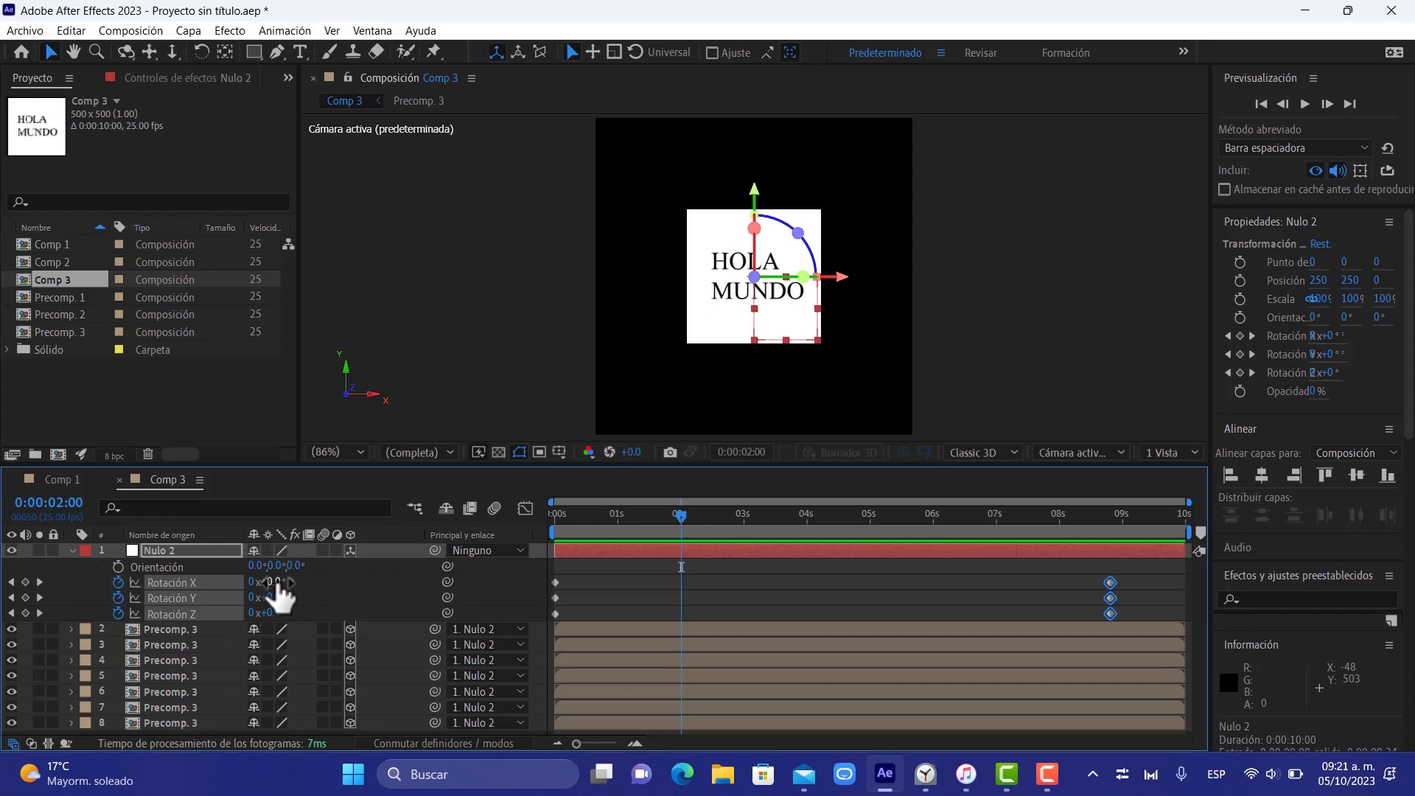
left_click_drag(274, 582, 315, 576)
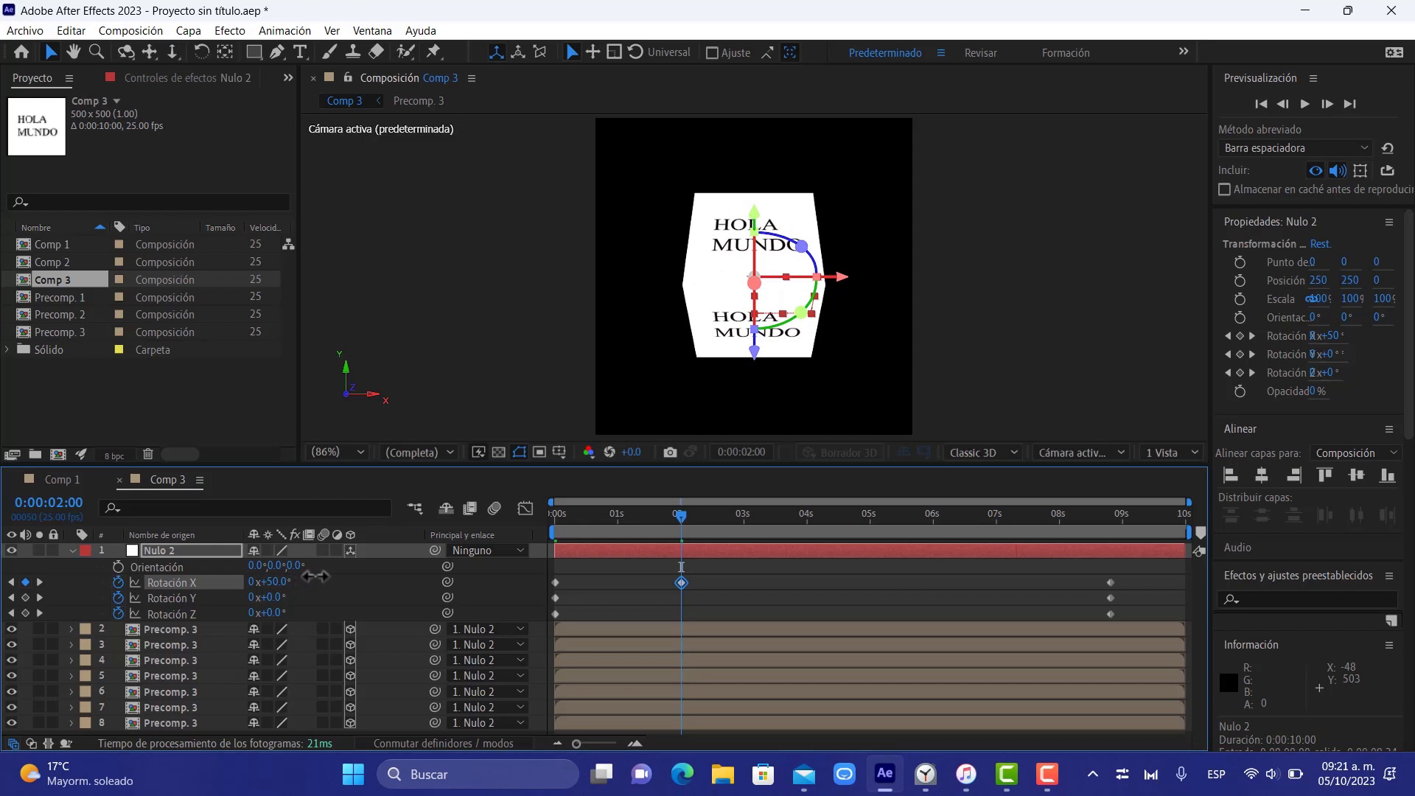
left_click_drag(761, 516, 776, 515)
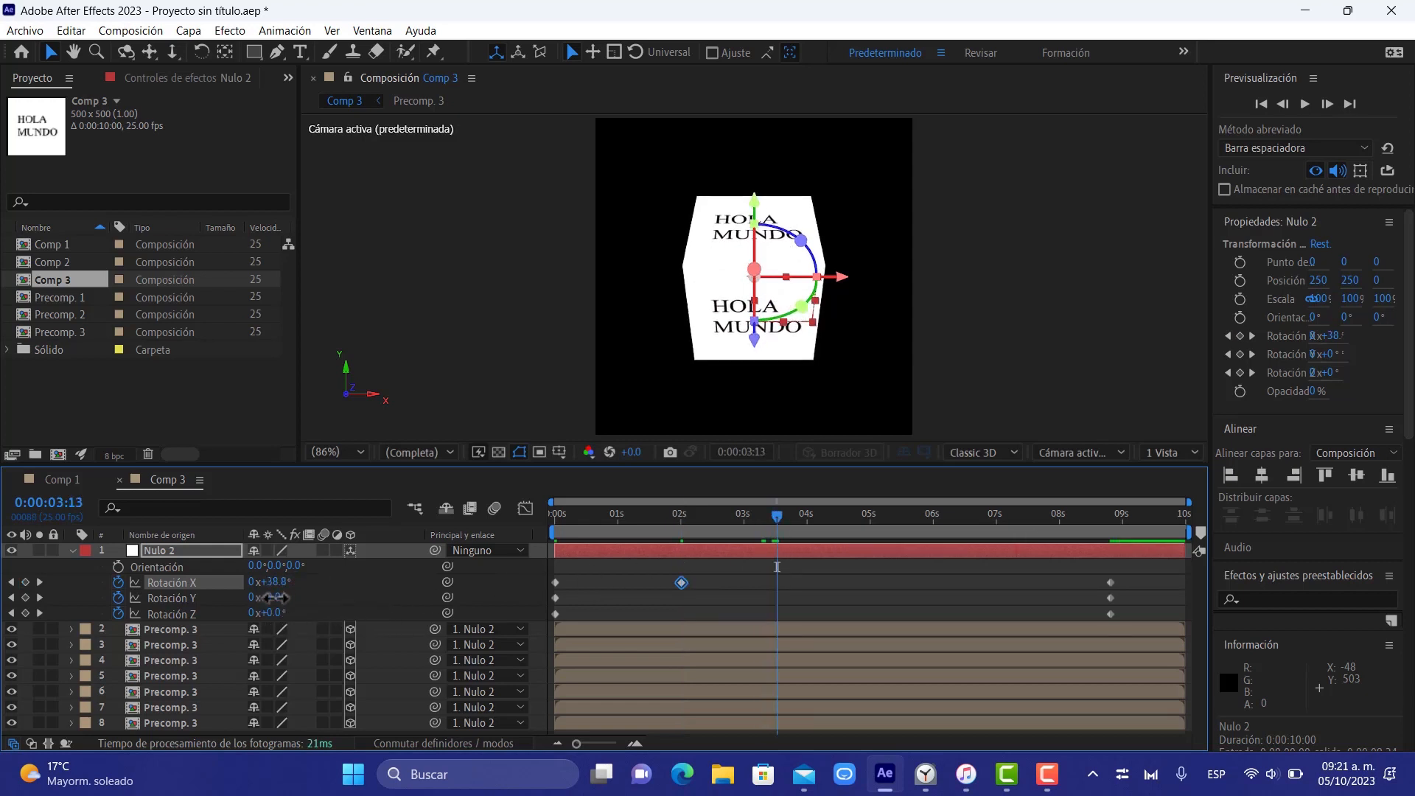
left_click_drag(269, 596, 455, 573)
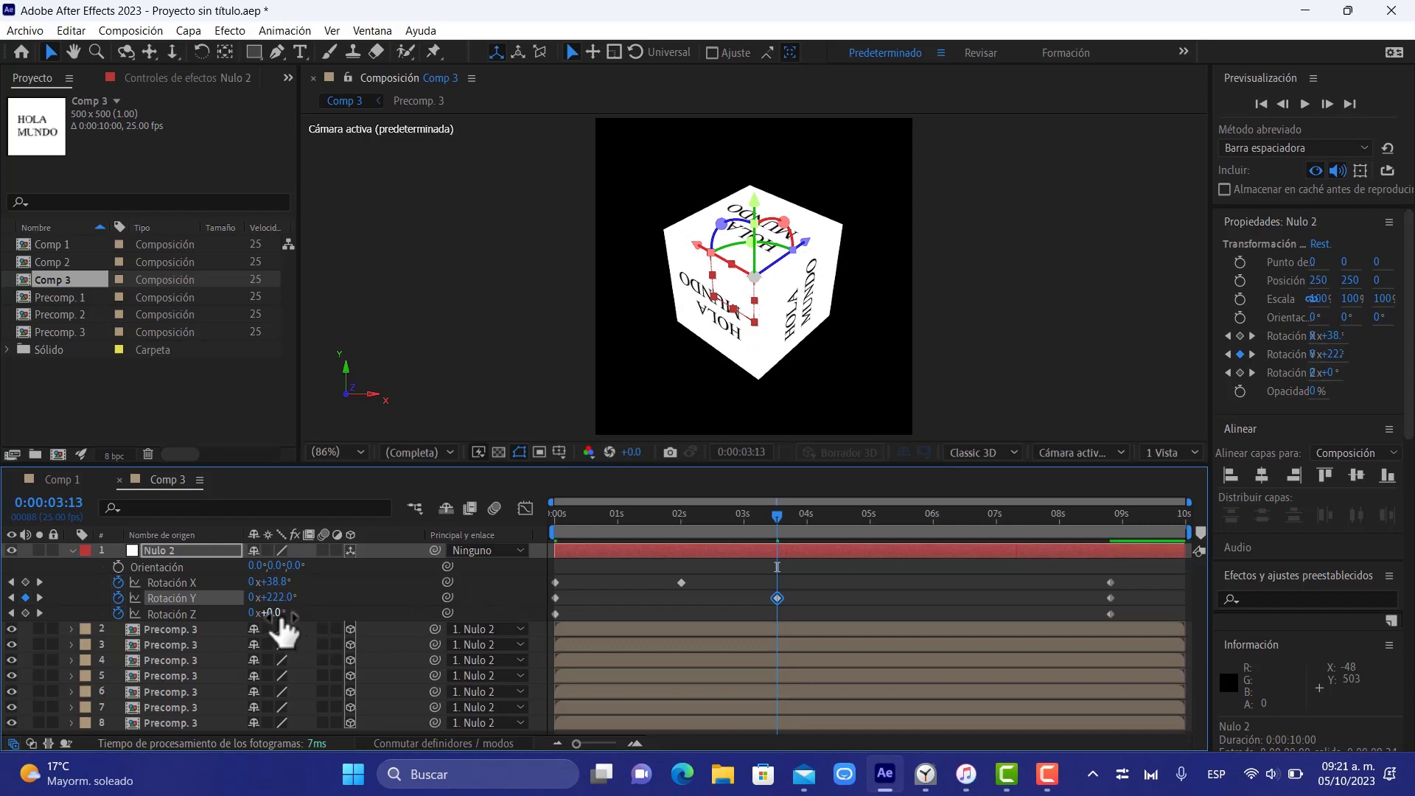
left_click_drag(778, 513, 955, 523)
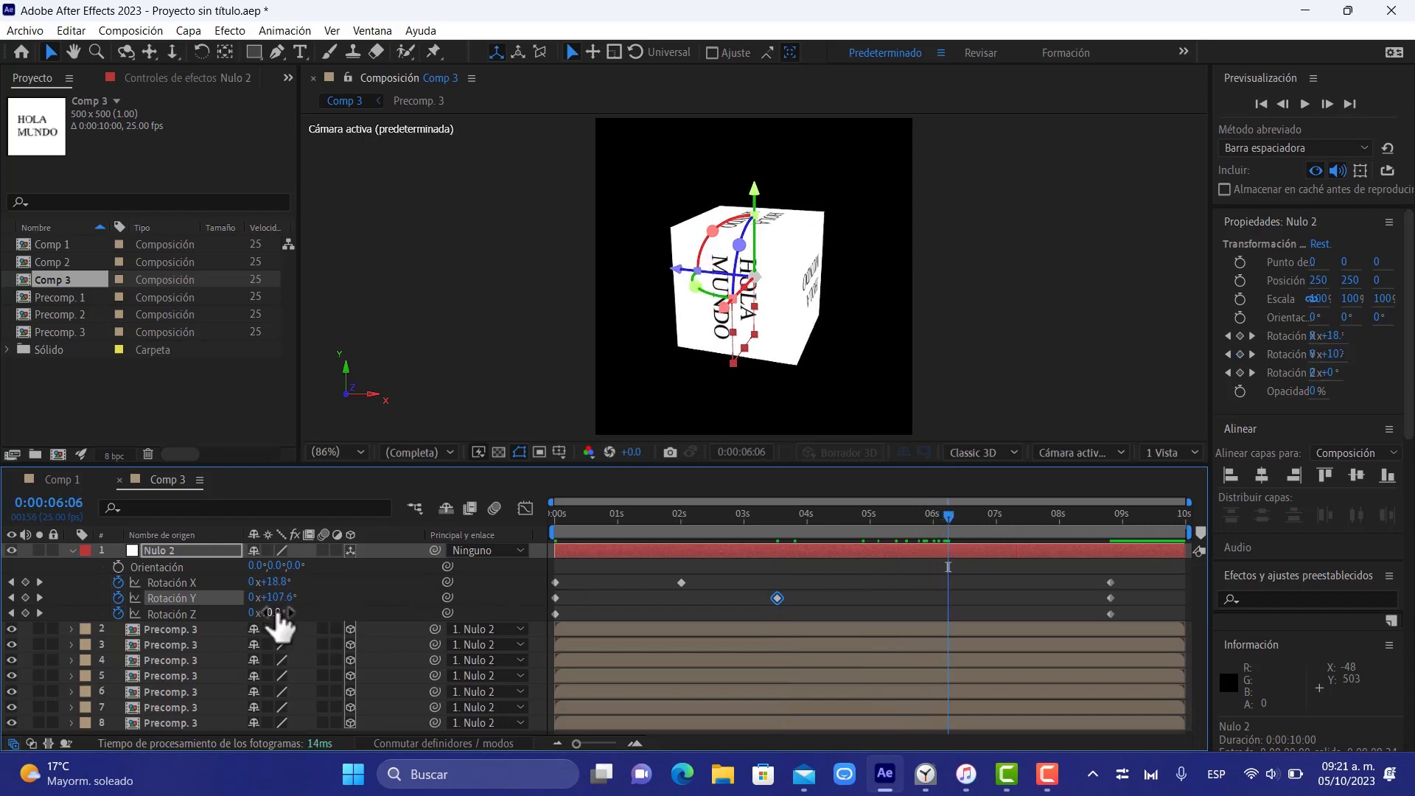
left_click_drag(279, 612, 374, 599)
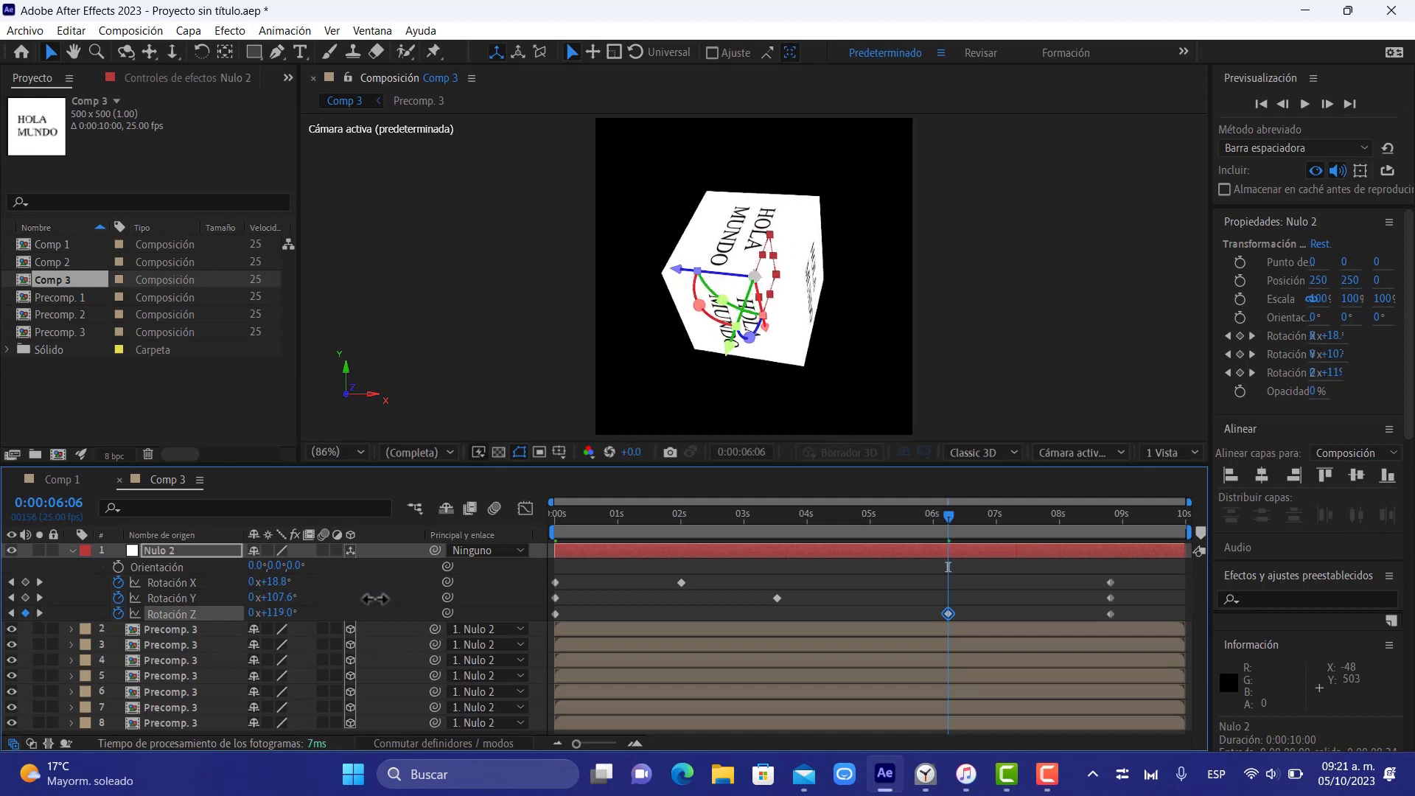
Play back the cube's rotation animation from the start of the timeline, and stop the preview
left_click(556, 511)
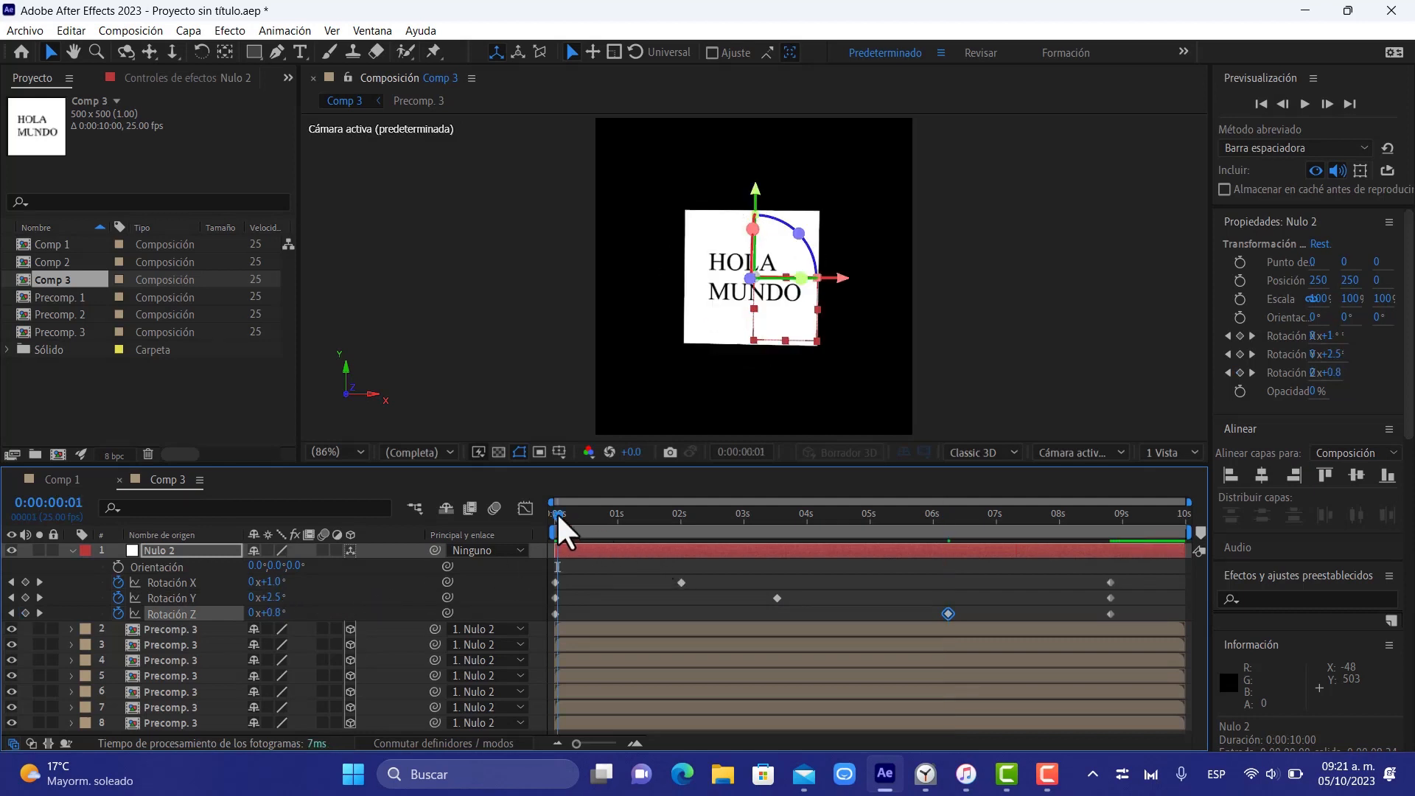
key("space")
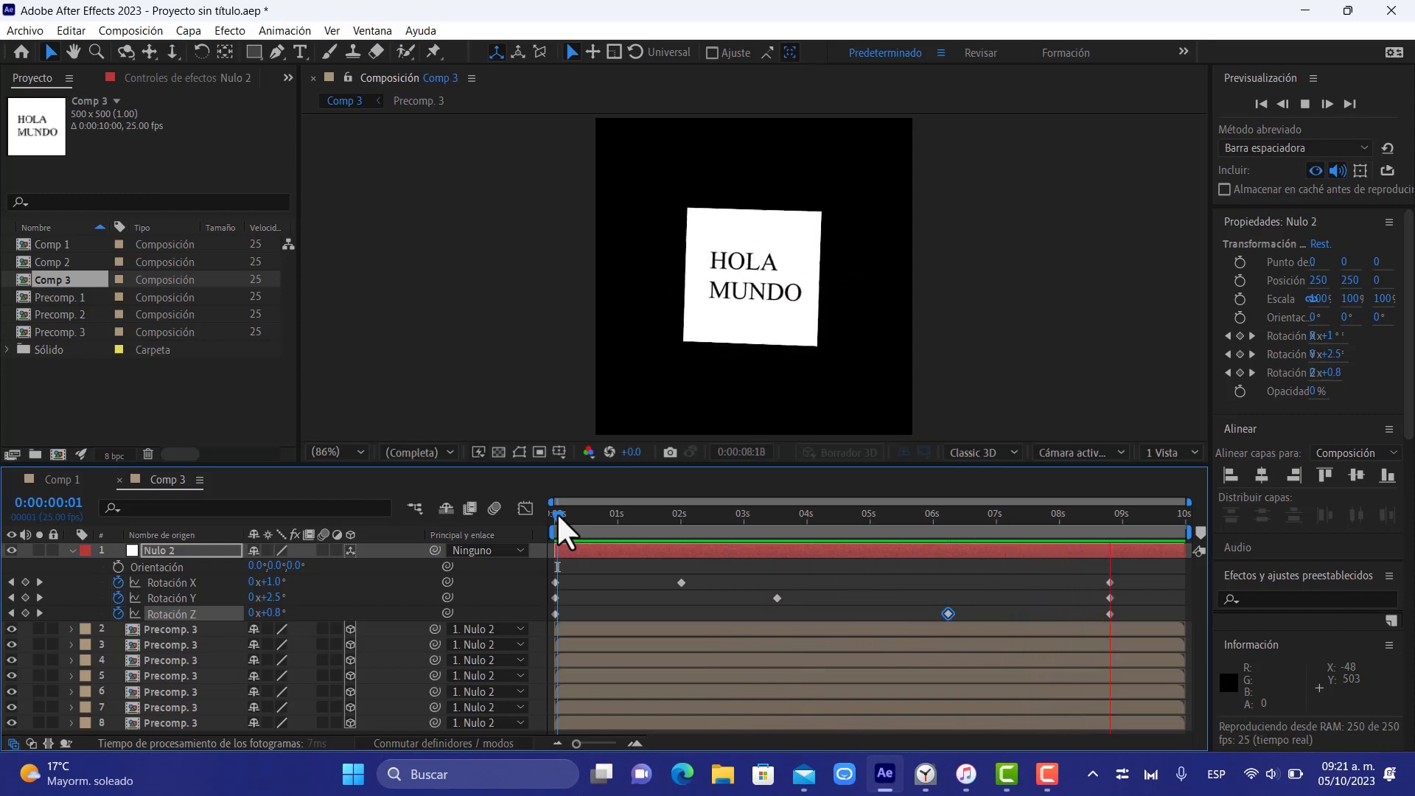
key("space")
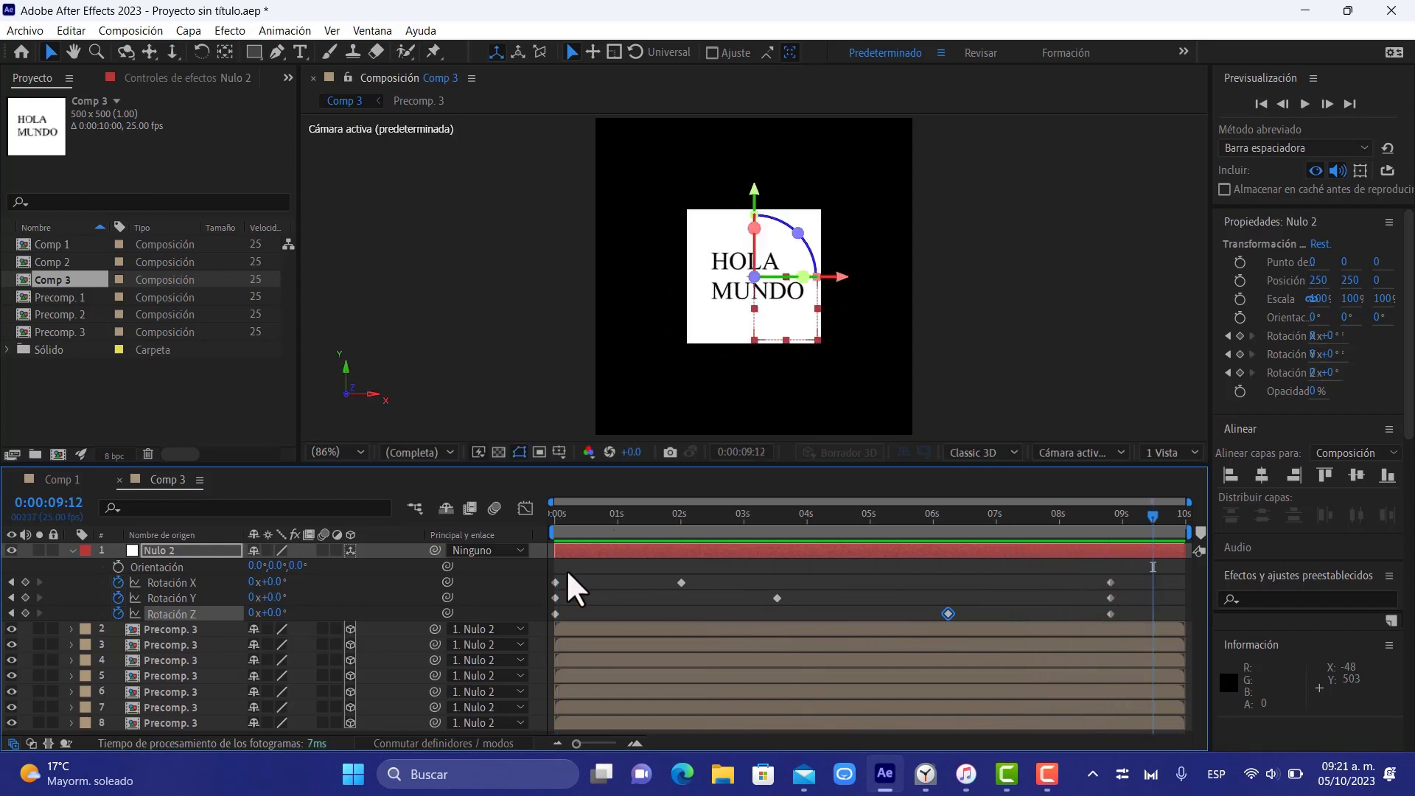
Apply Desaceleración suave to all rotation keyframes of Nulo 2 and preview the animation from 0:00:00:00
left_click_drag(549, 570, 1139, 619)
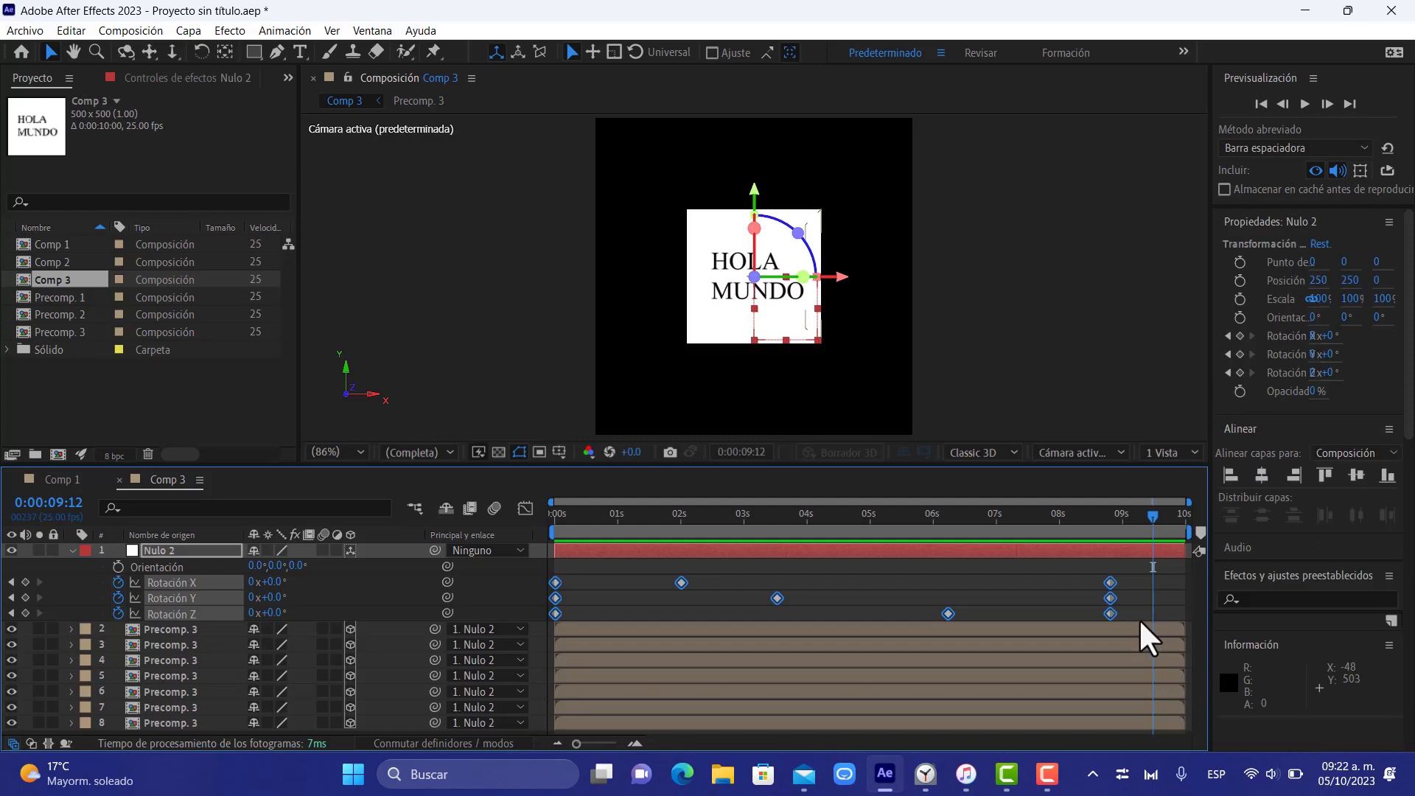
right_click(1107, 585)
mouse_move(1126, 568)
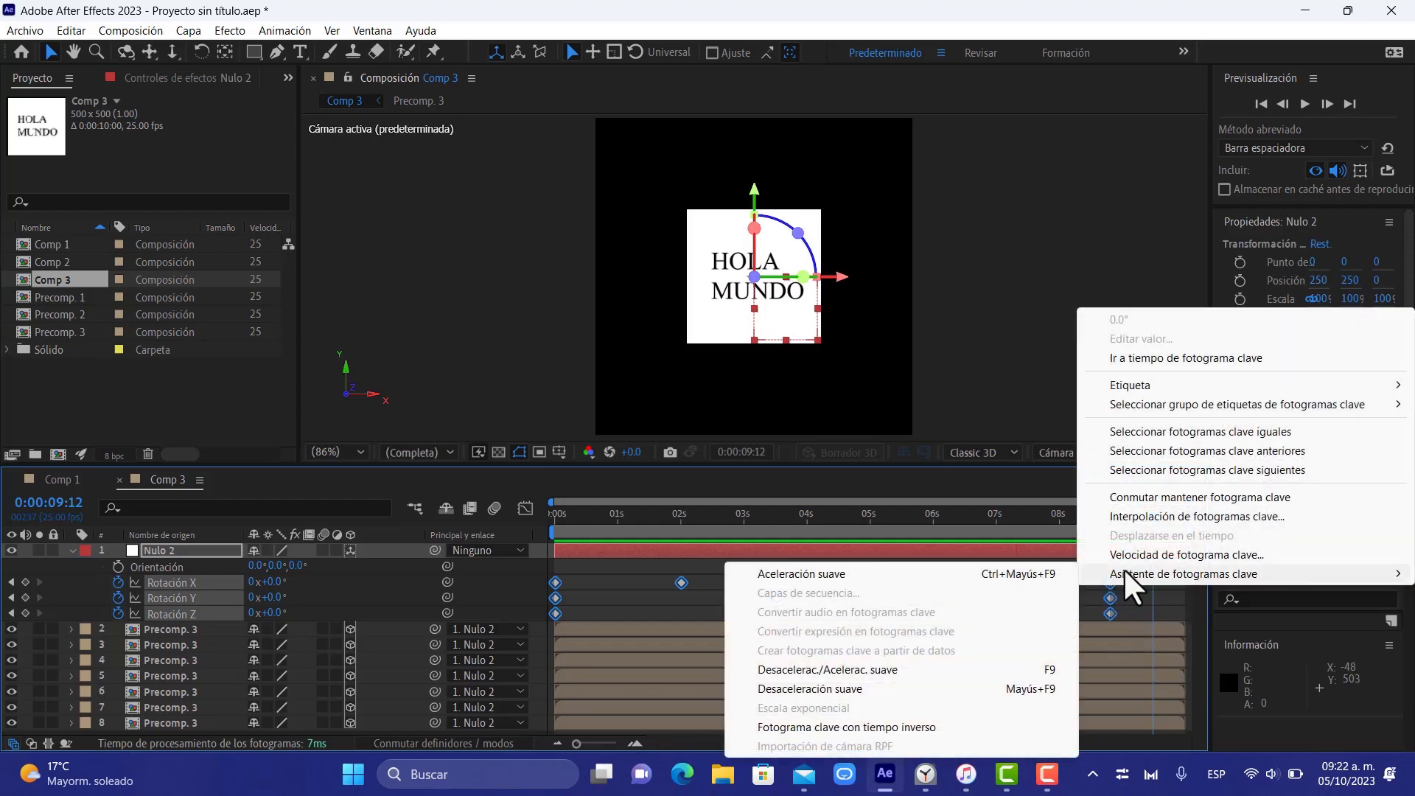
left_click(971, 686)
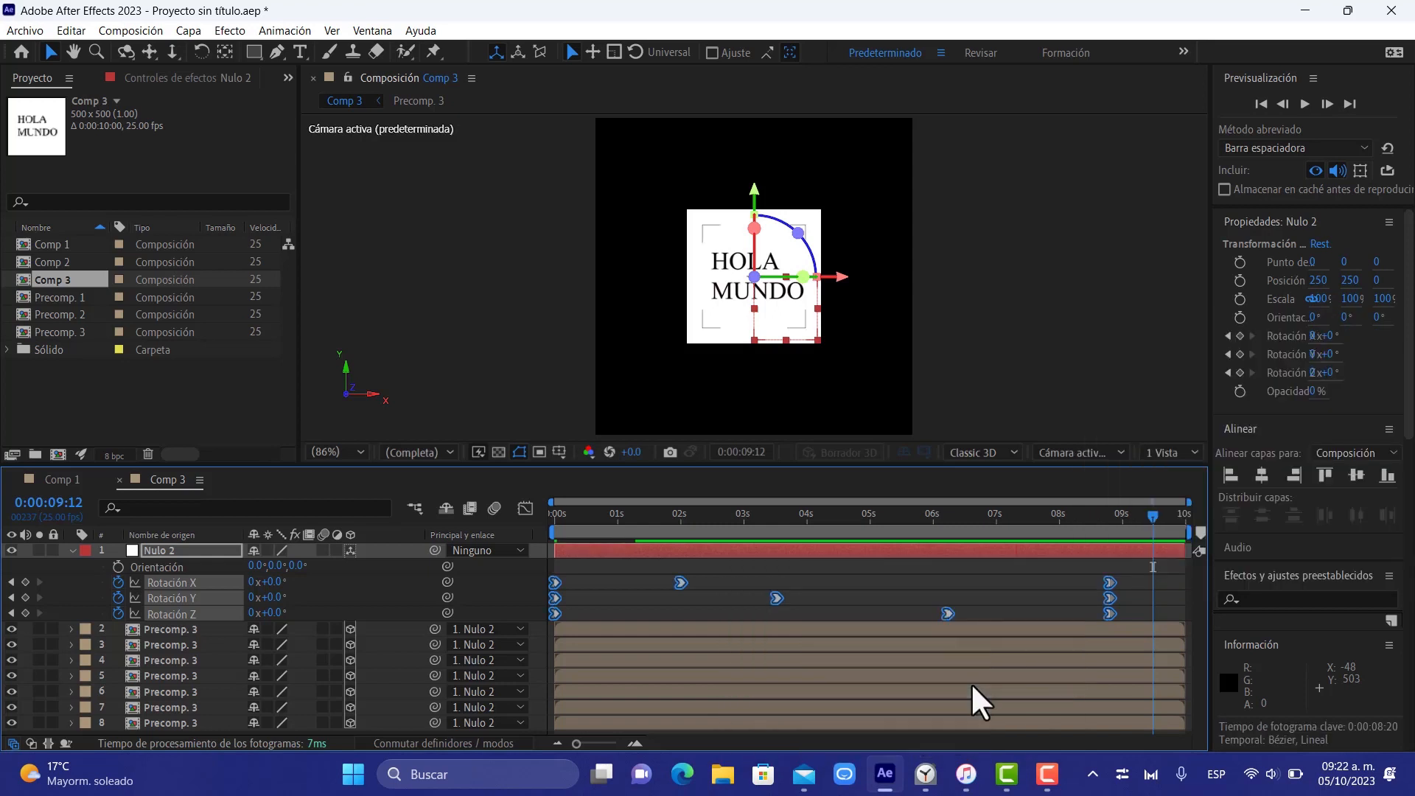
left_click(557, 522)
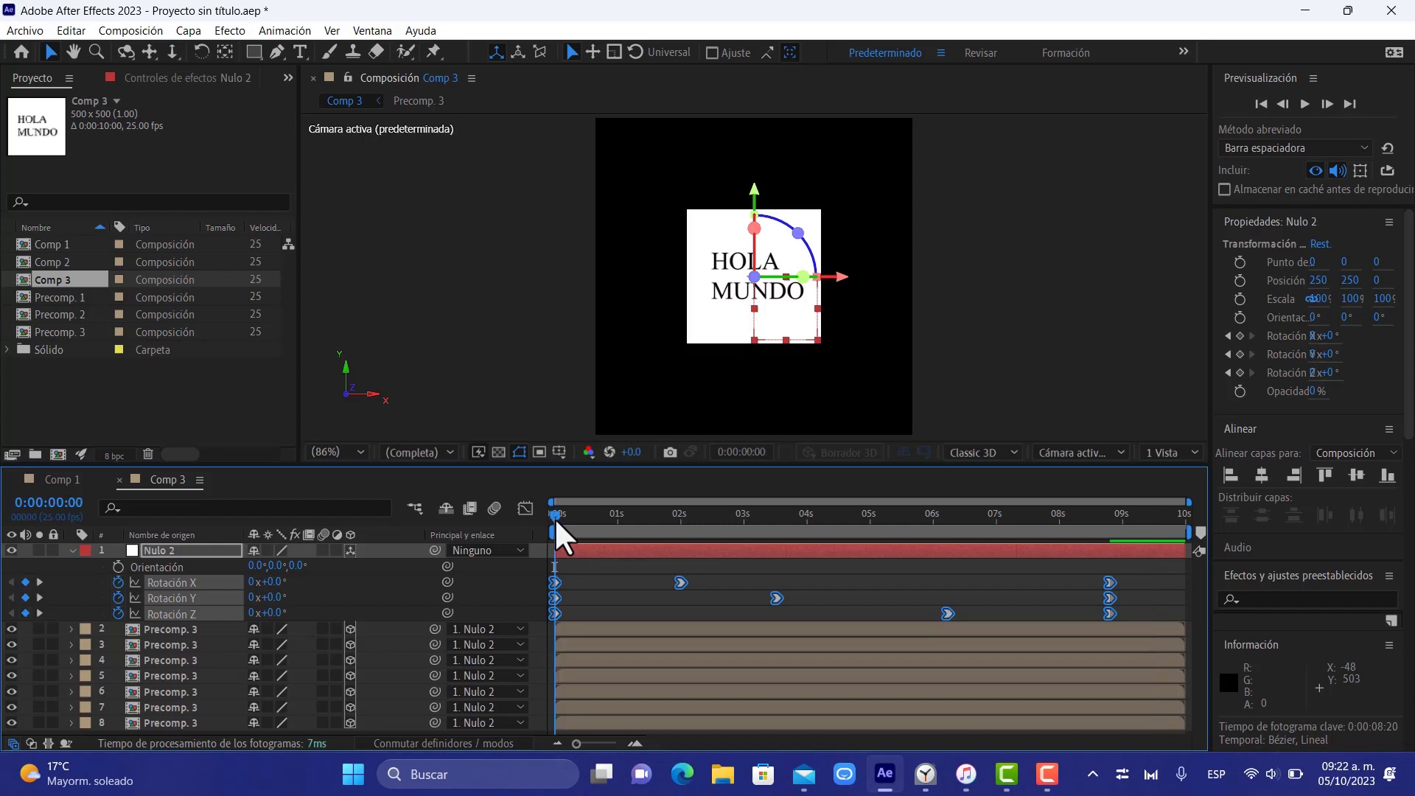
key("space")
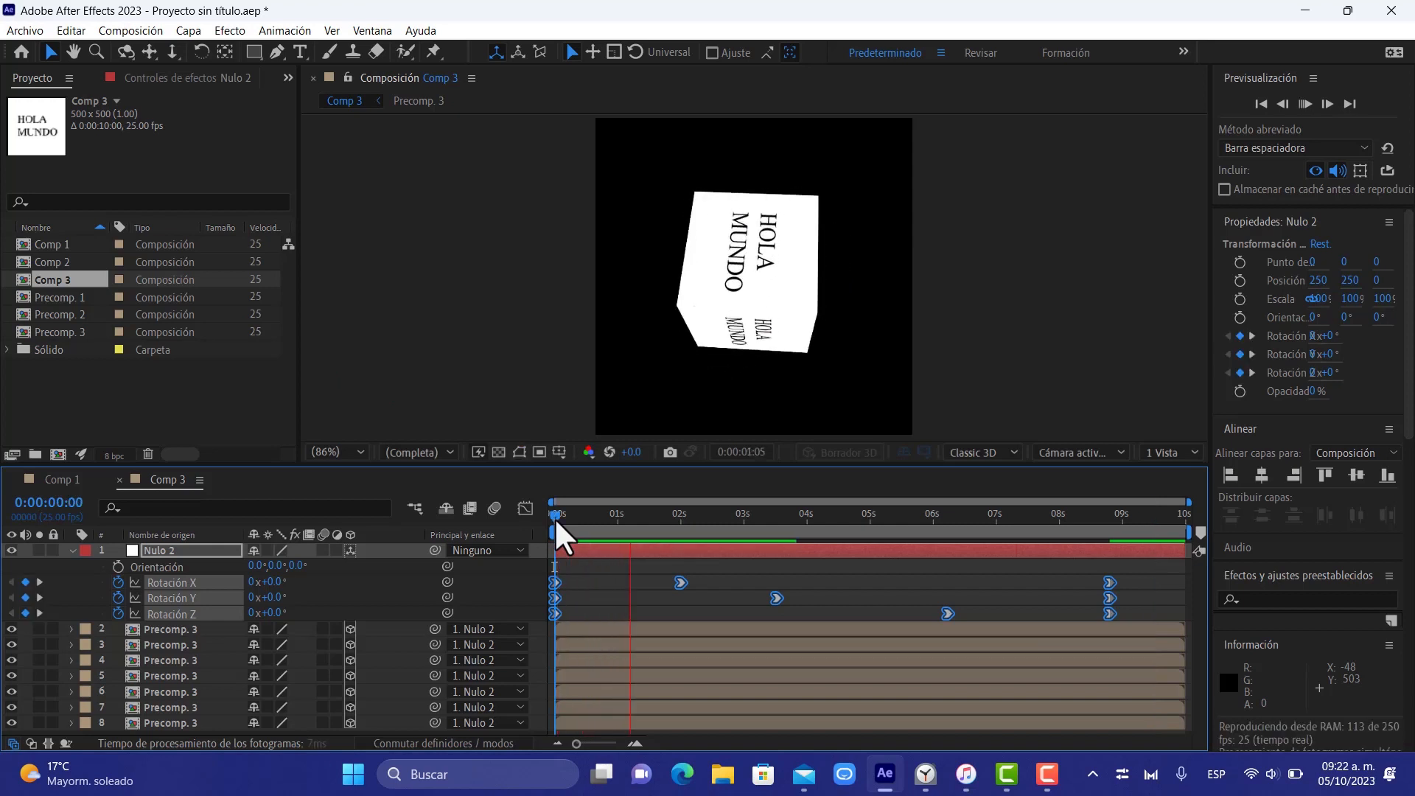